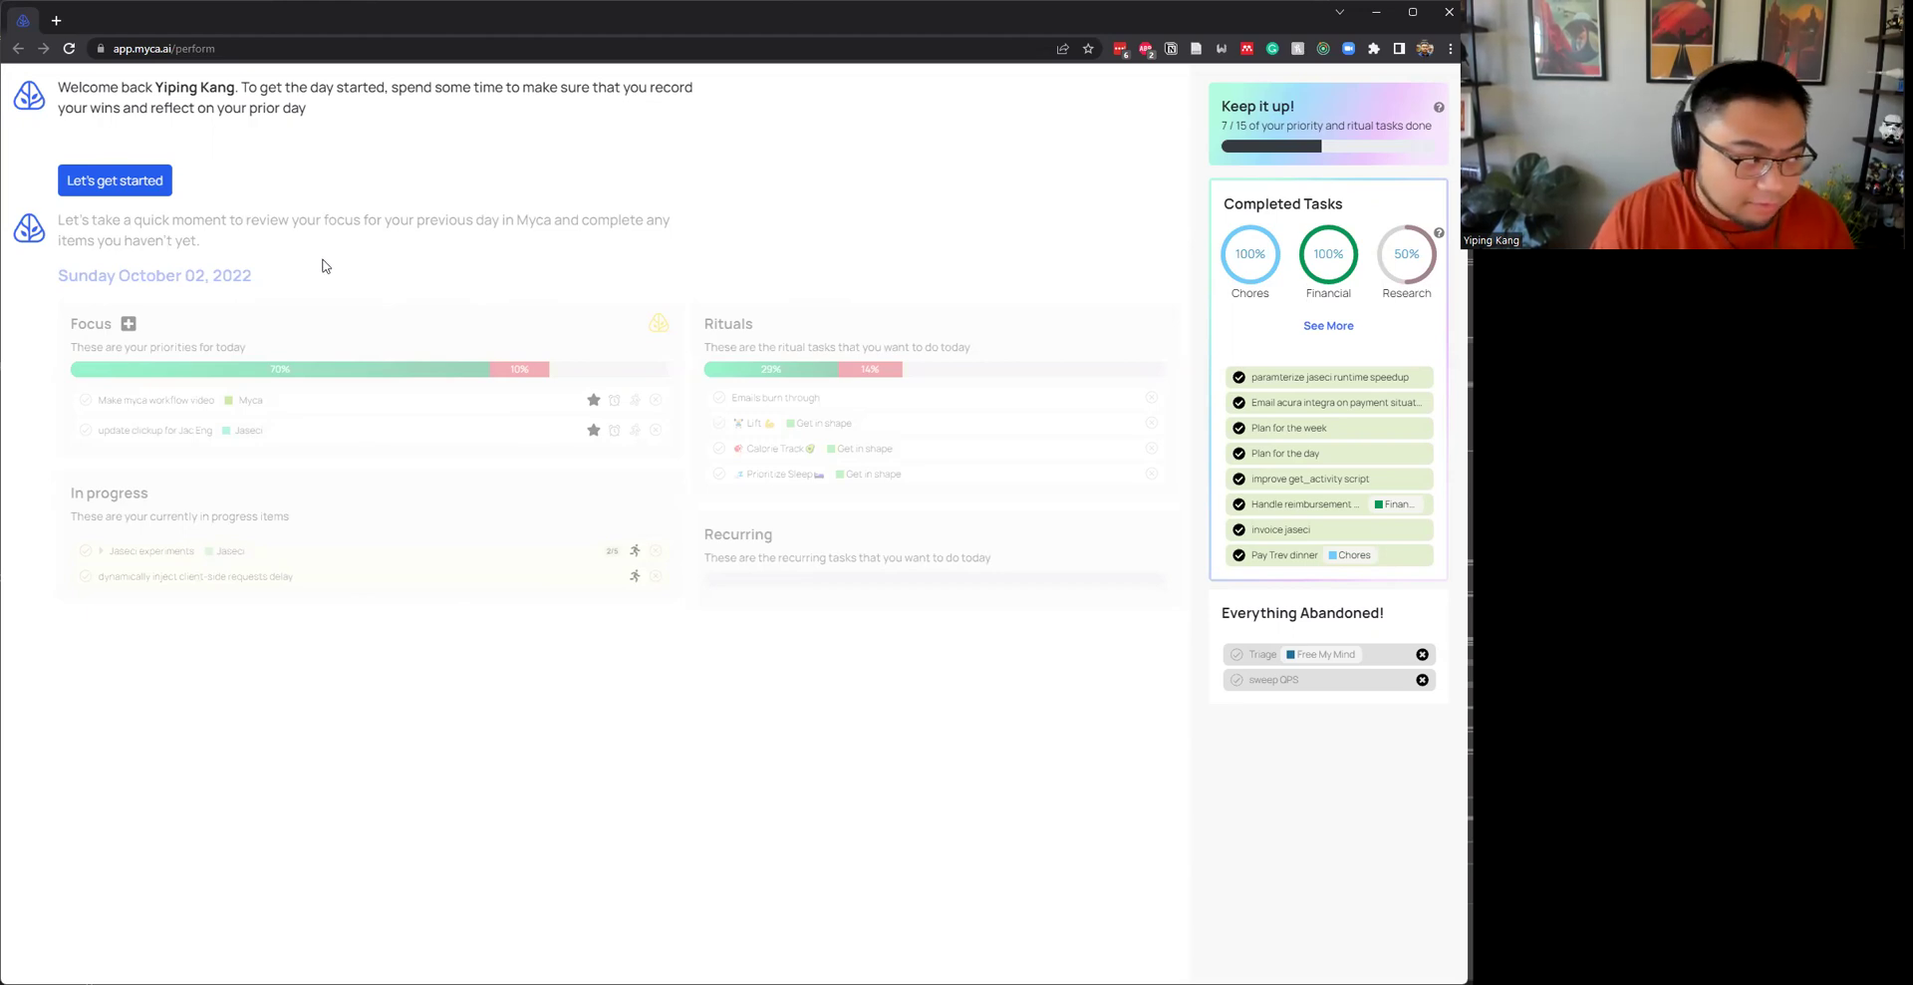
- Start the review of the previous day and mark the Lift, Calorie Track and Prioritize Sleep rituals as done
left_click(114, 185)
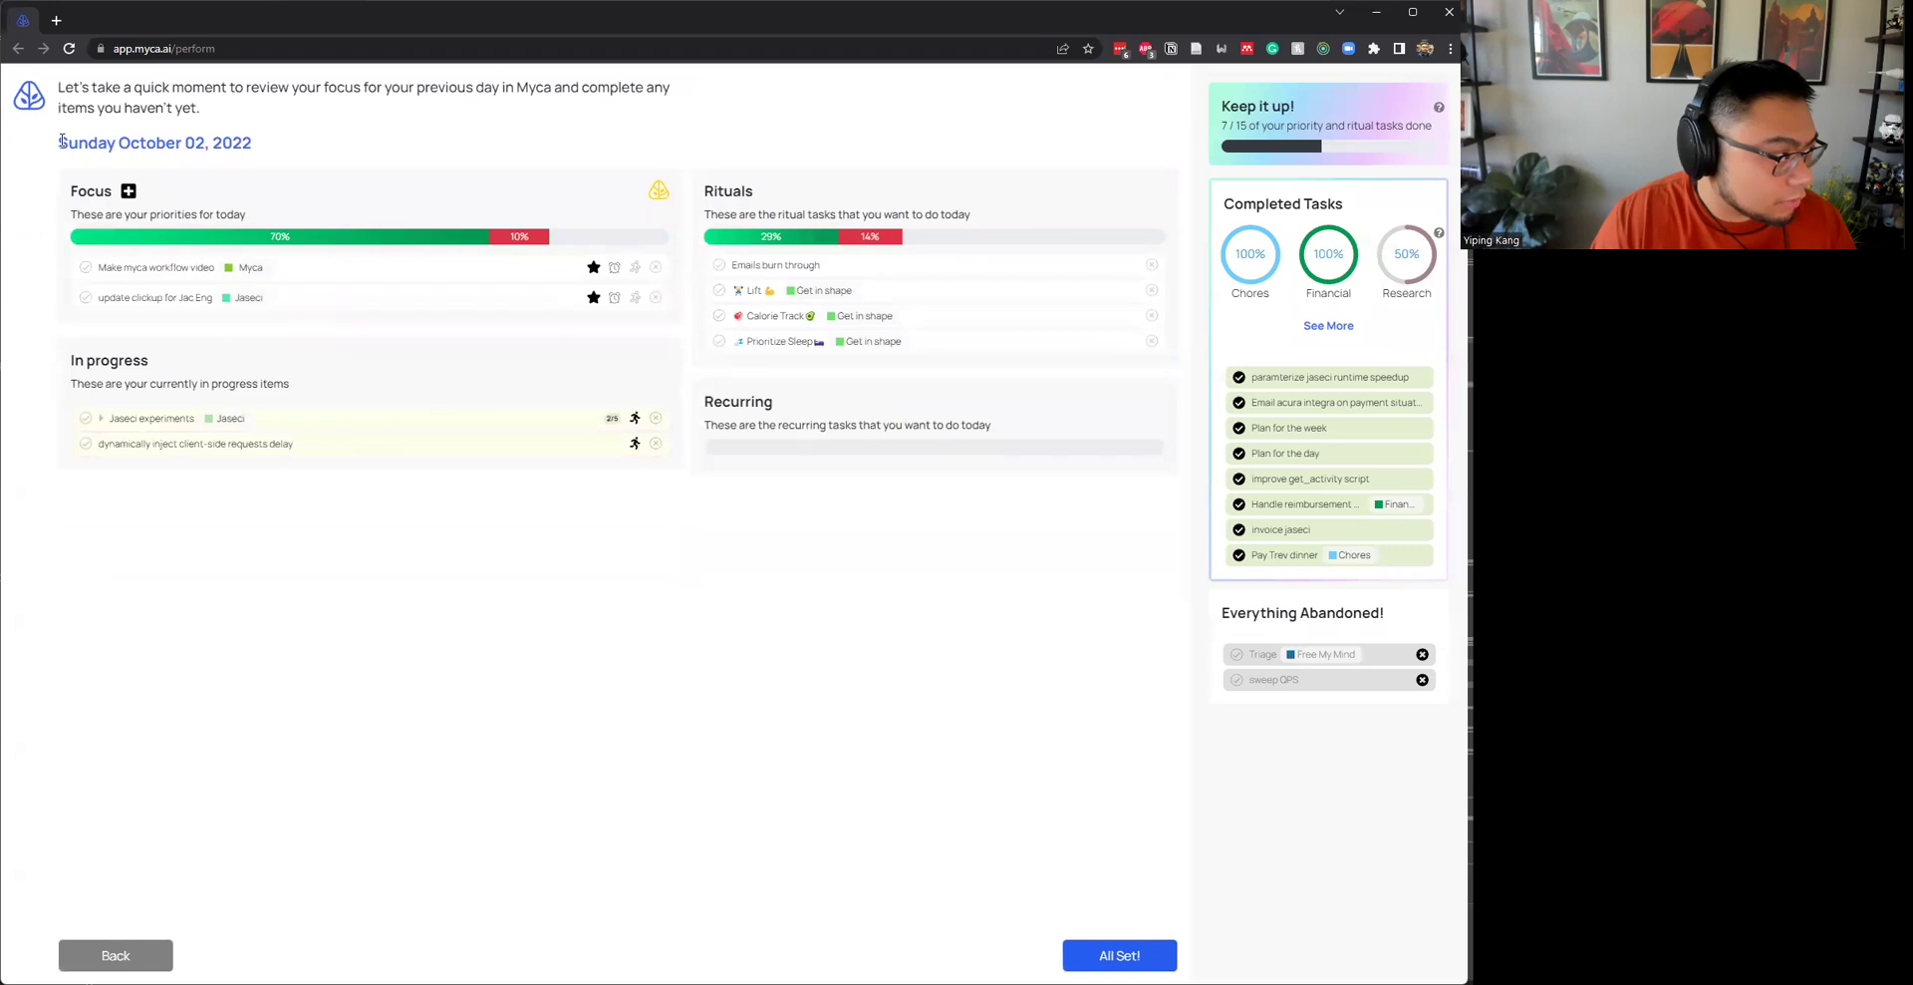
left_click_drag(60, 142, 213, 163)
left_click(148, 140)
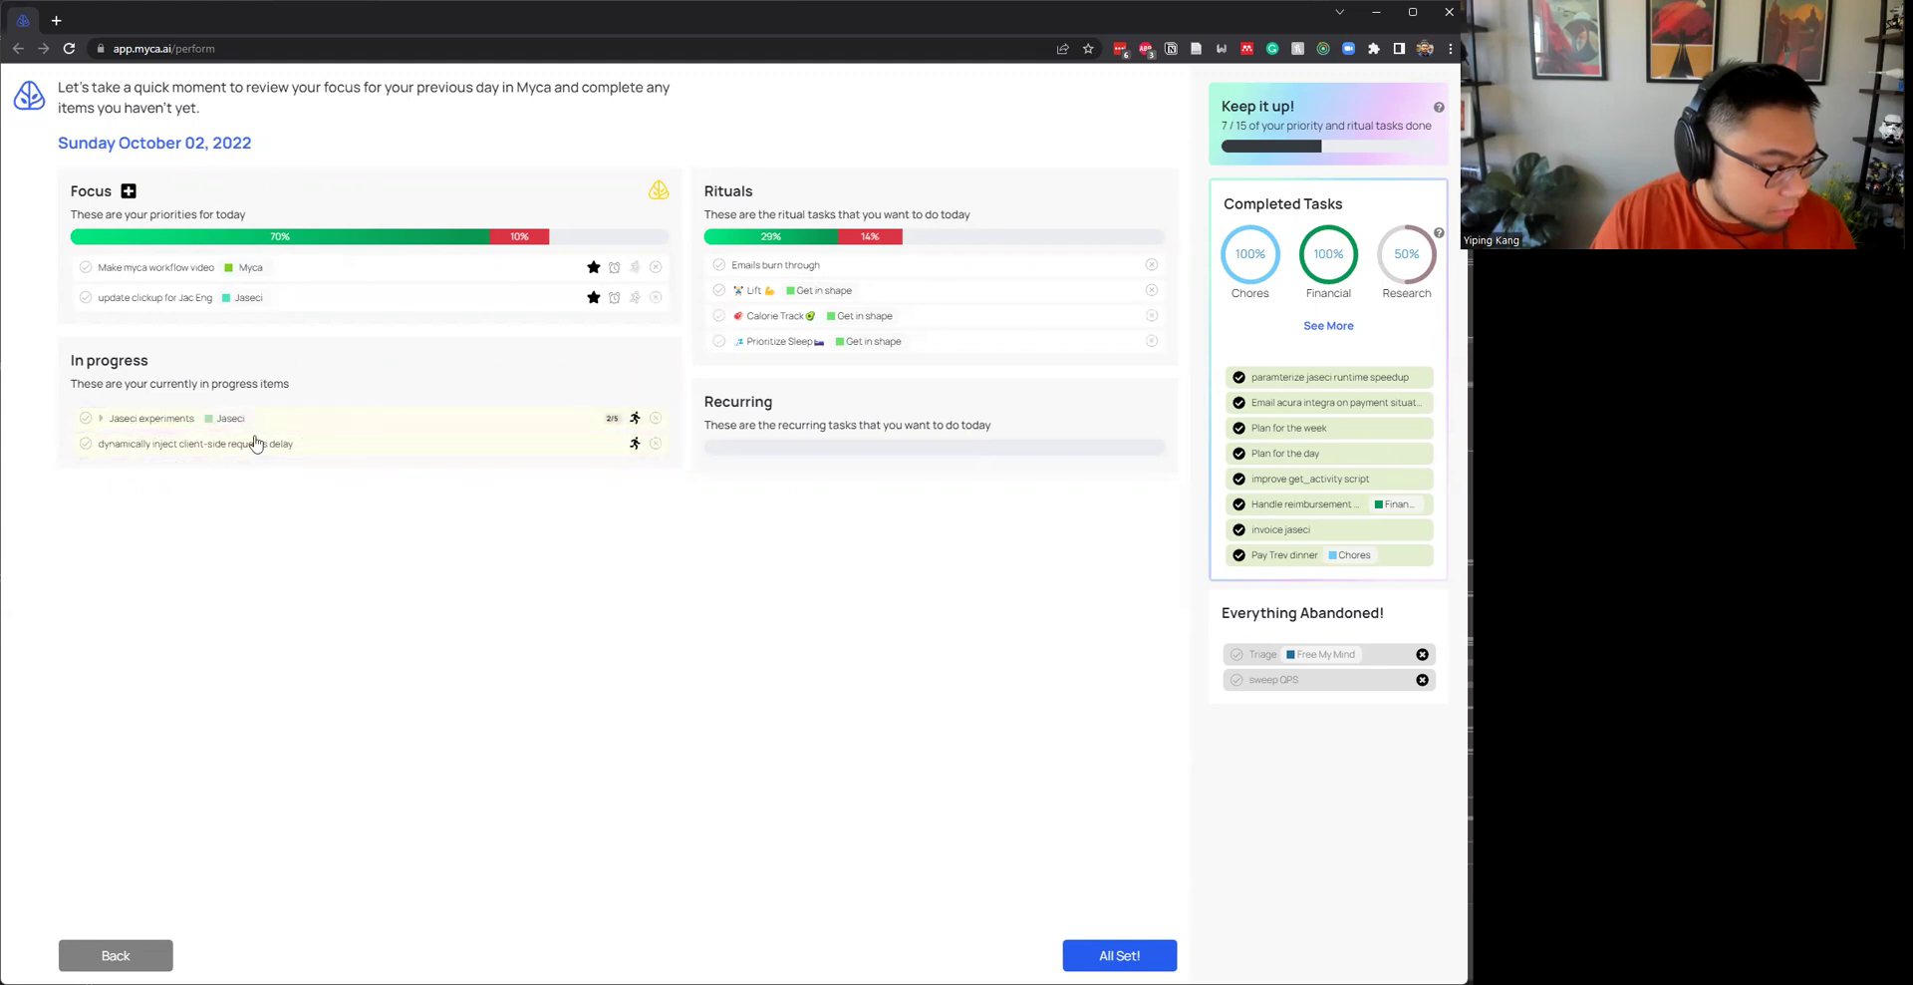
left_click(636, 442)
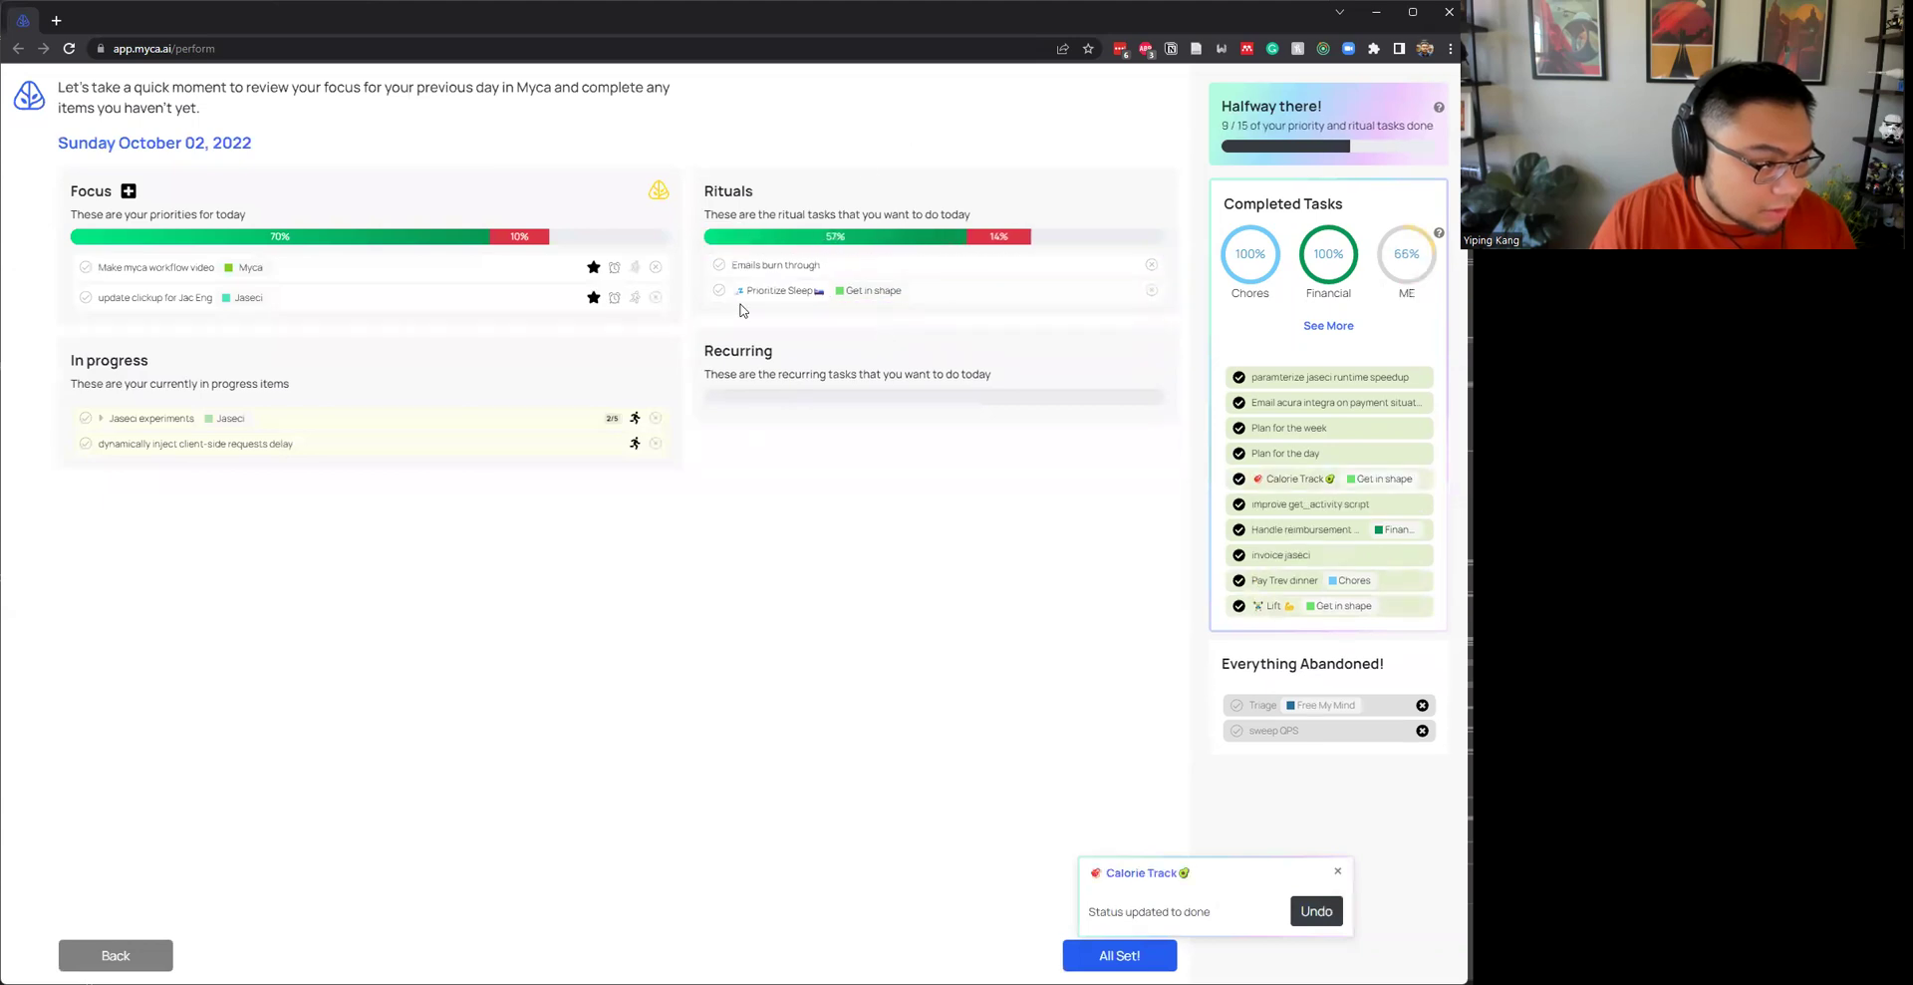
left_click(814, 299)
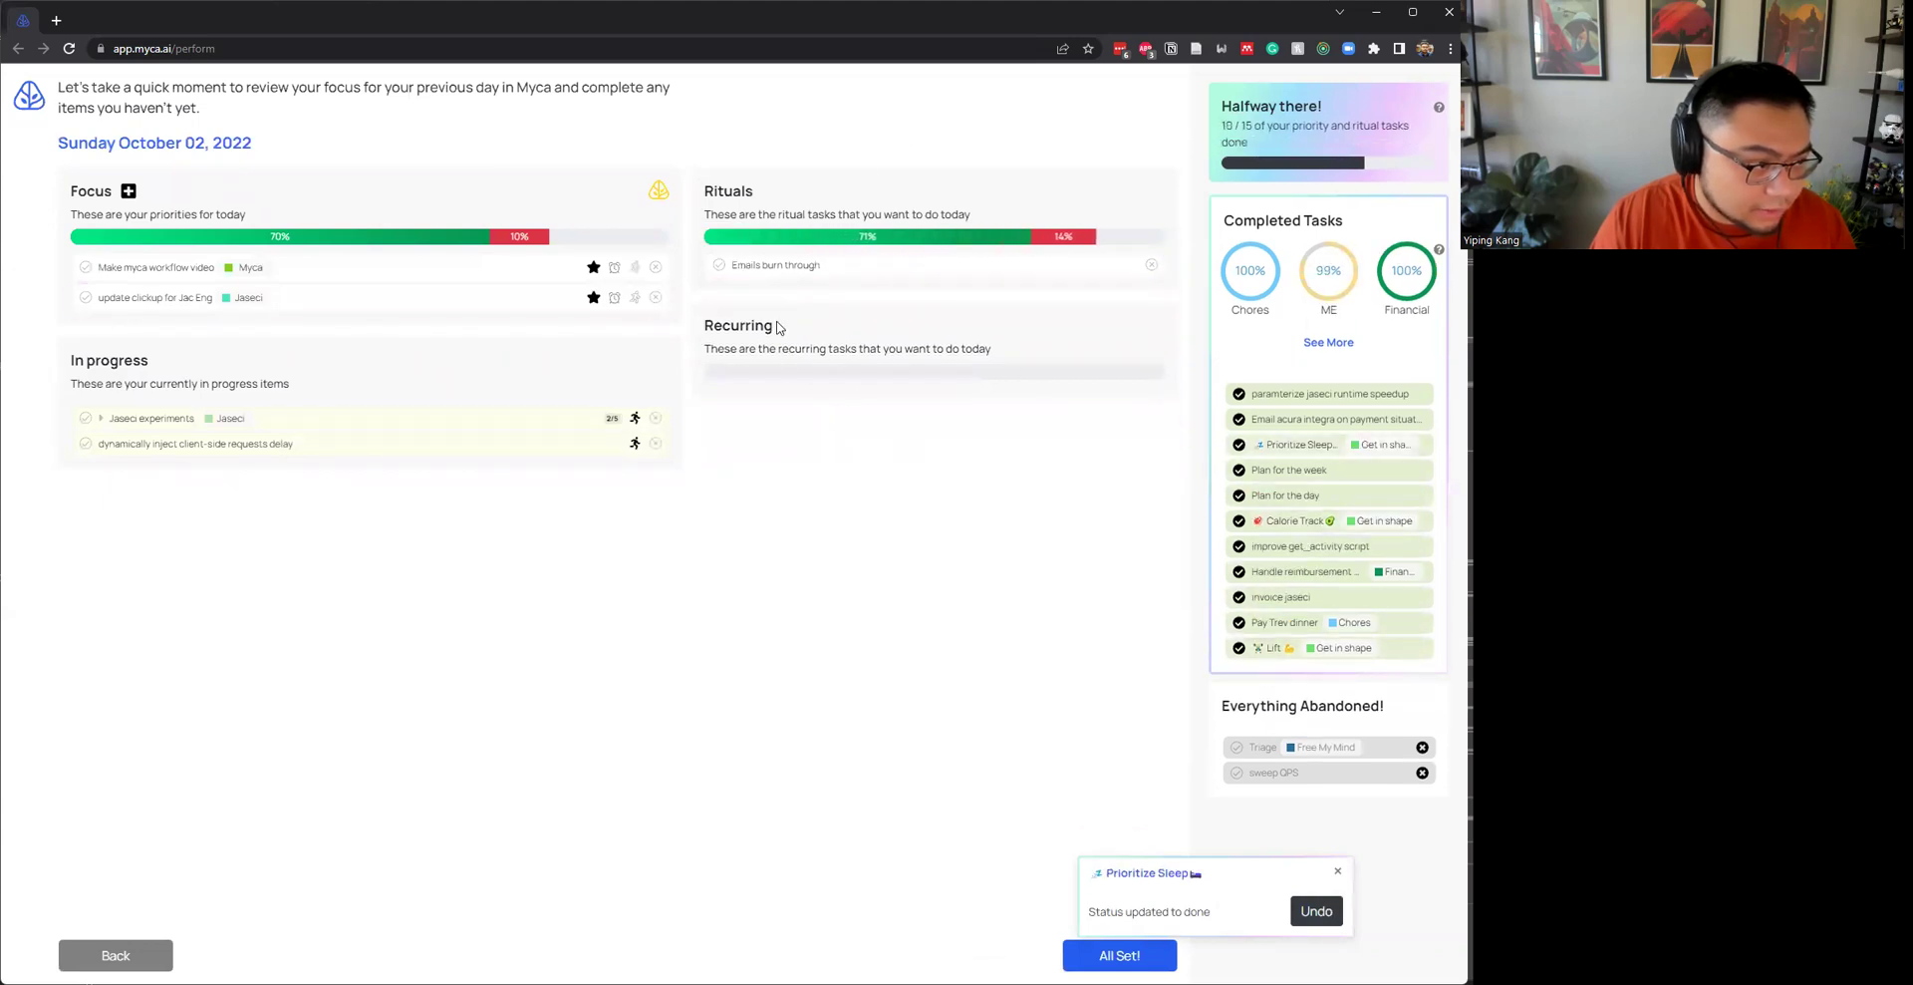
mouse_move(830, 264)
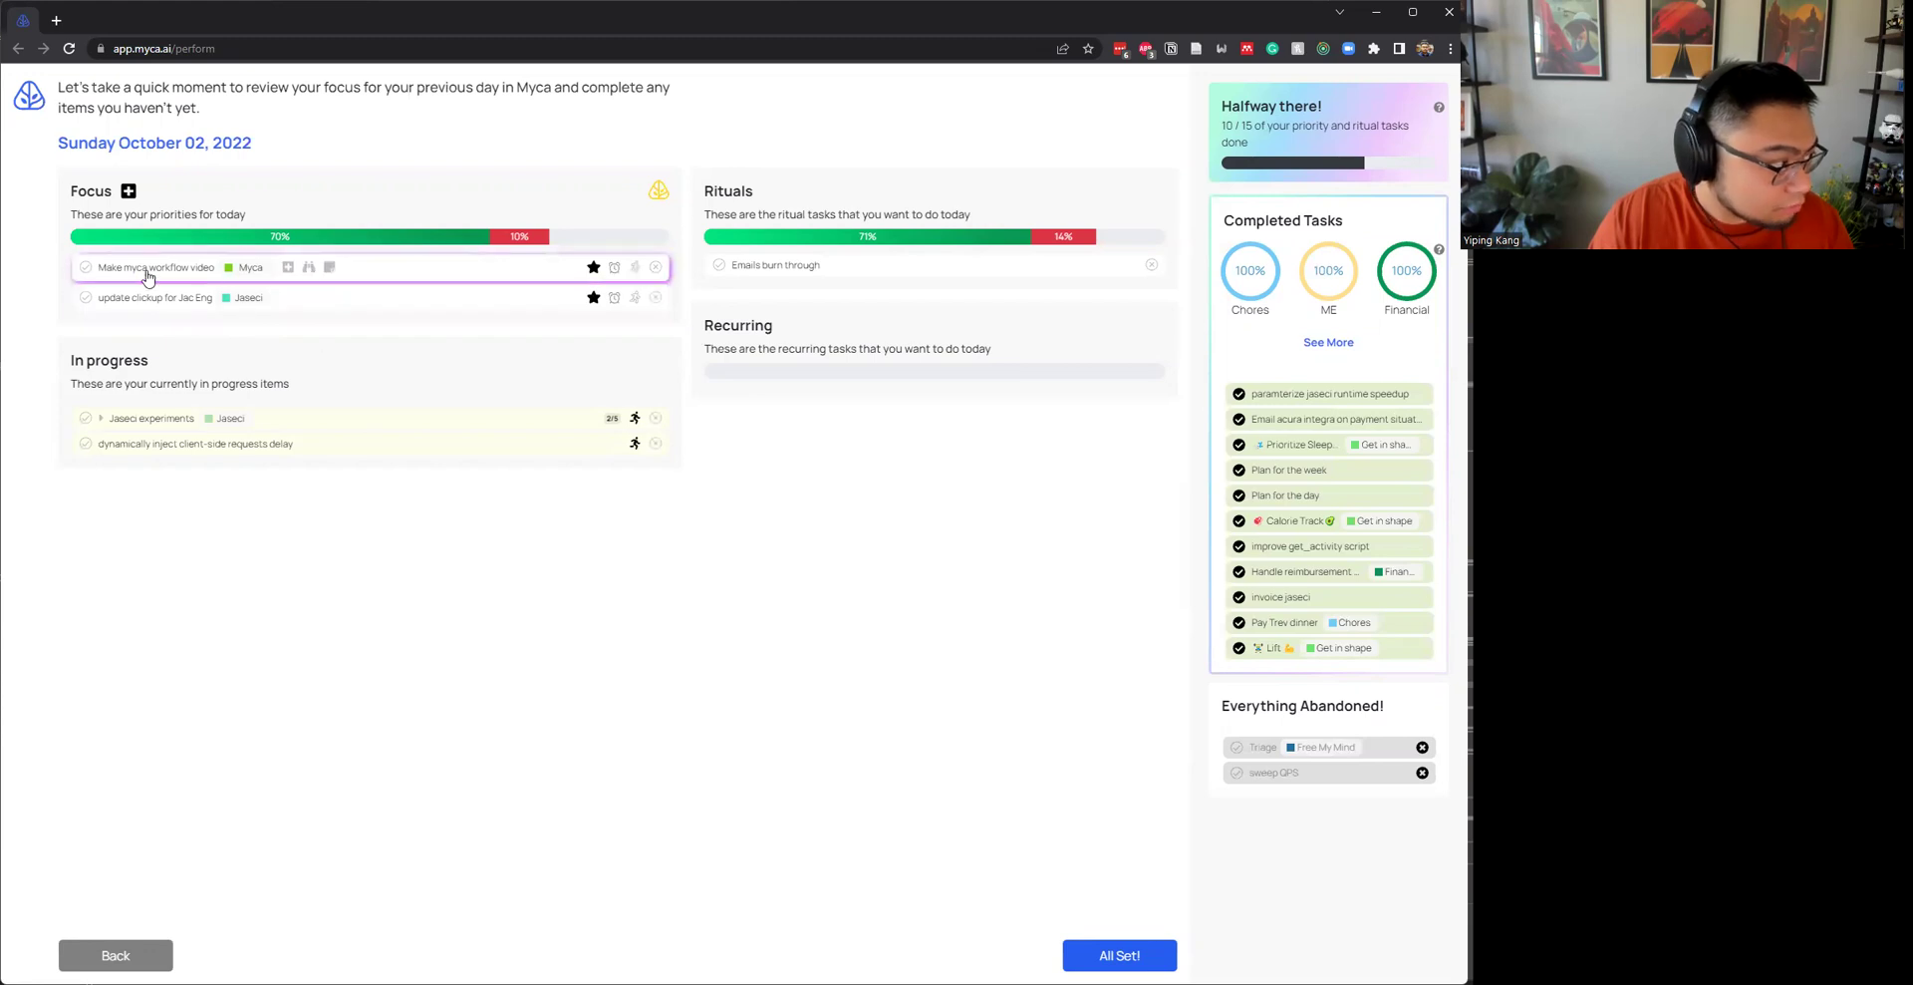
- Proceed to the previous day's wrap-up and choose Lift as the Made You Happiest highlight
key("Return")
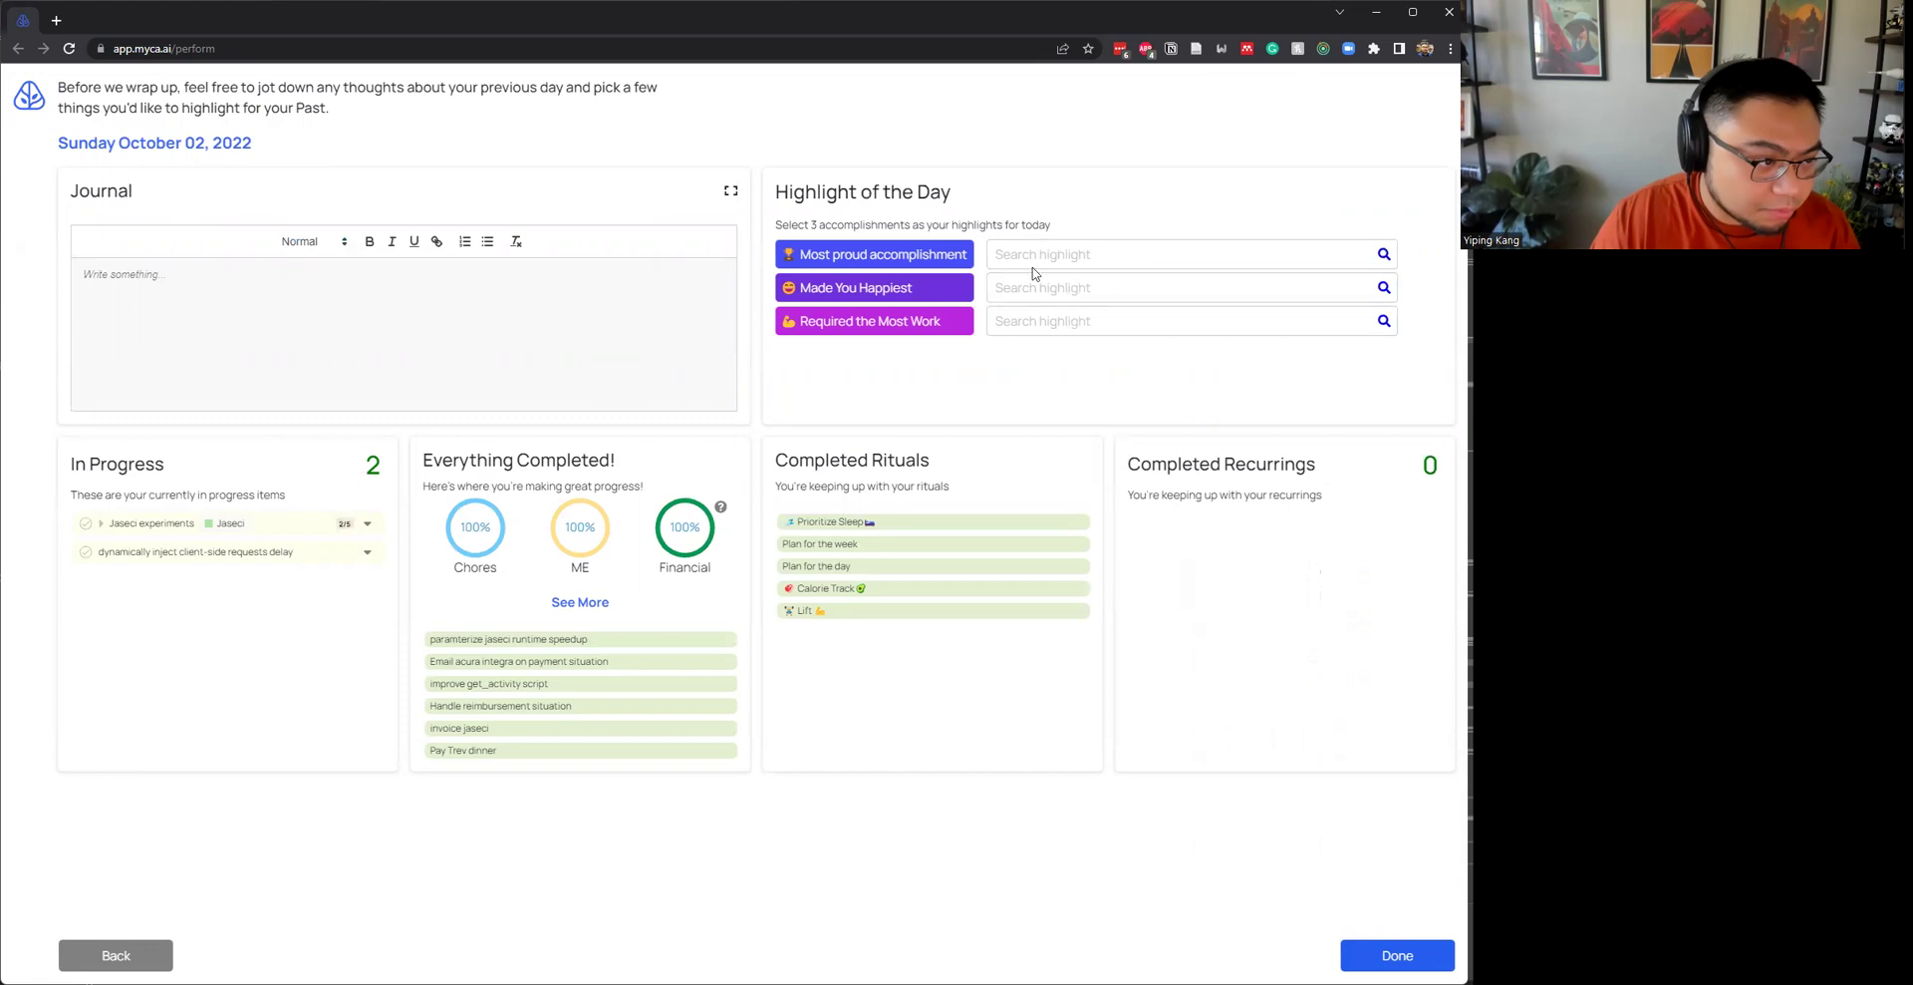
left_click(1114, 297)
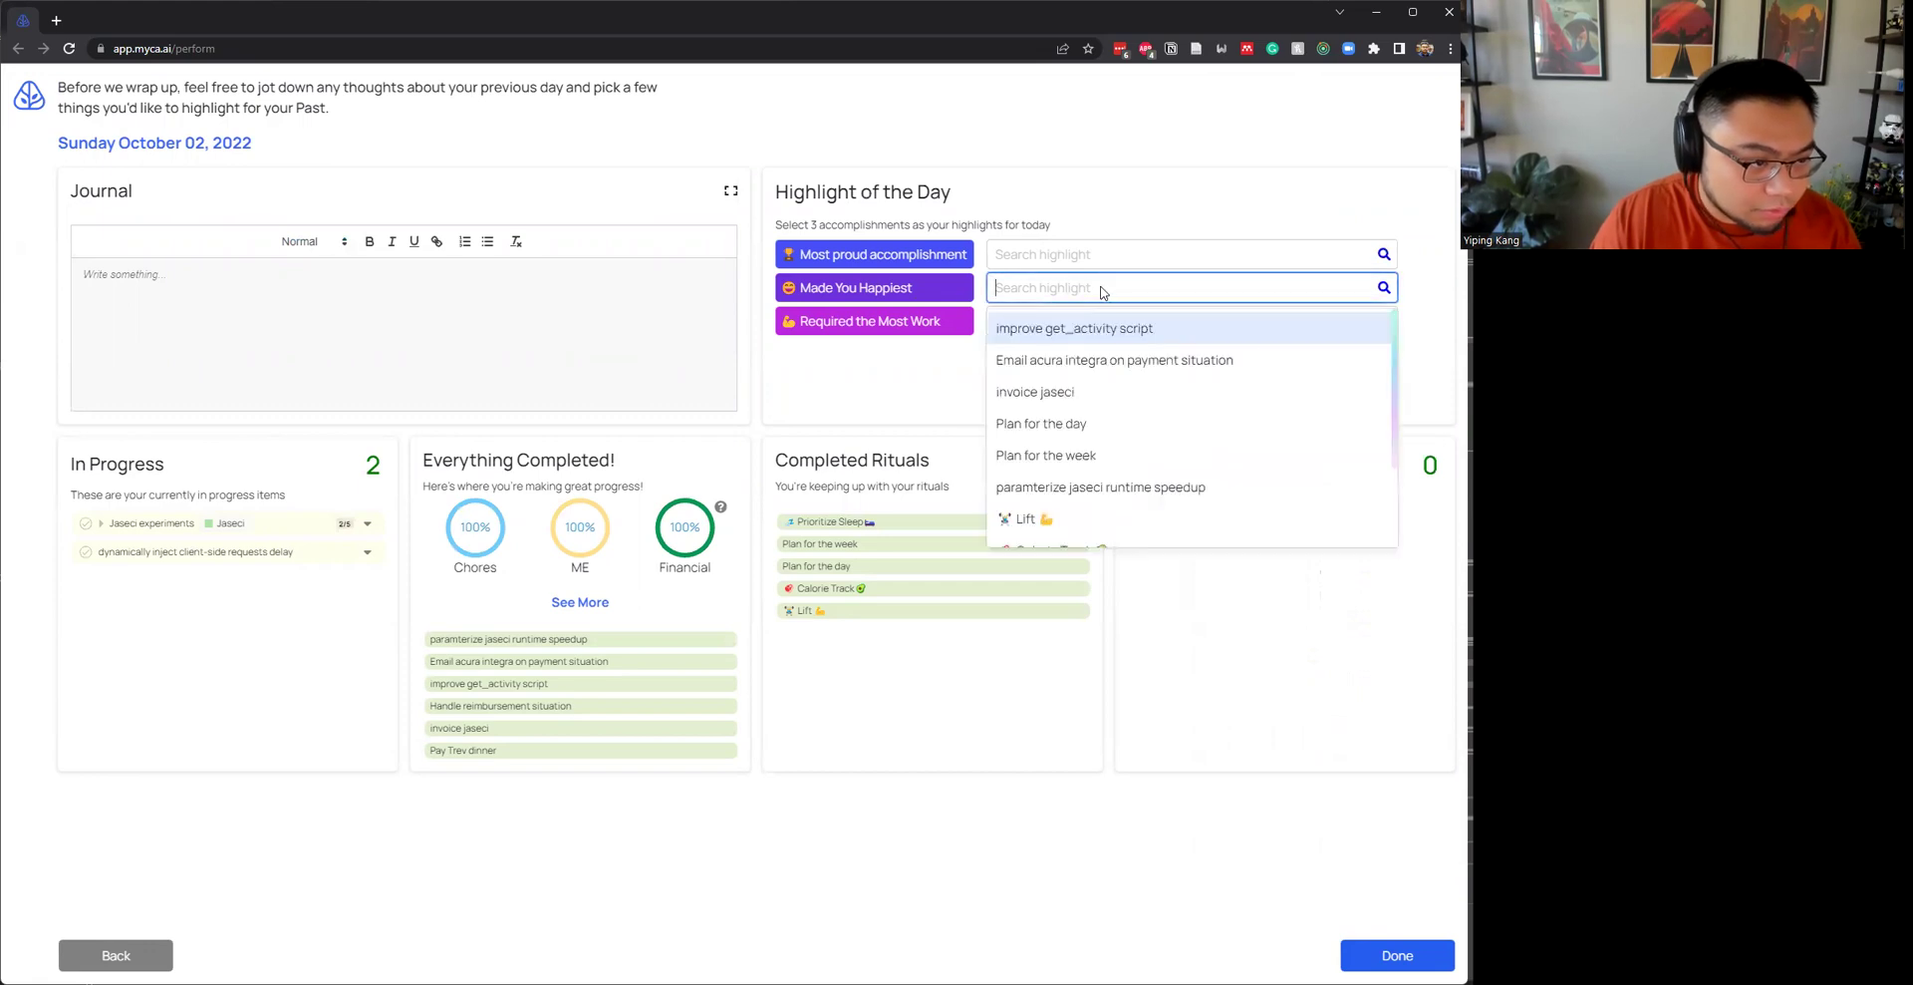
left_click(1126, 516)
left_click(1052, 395)
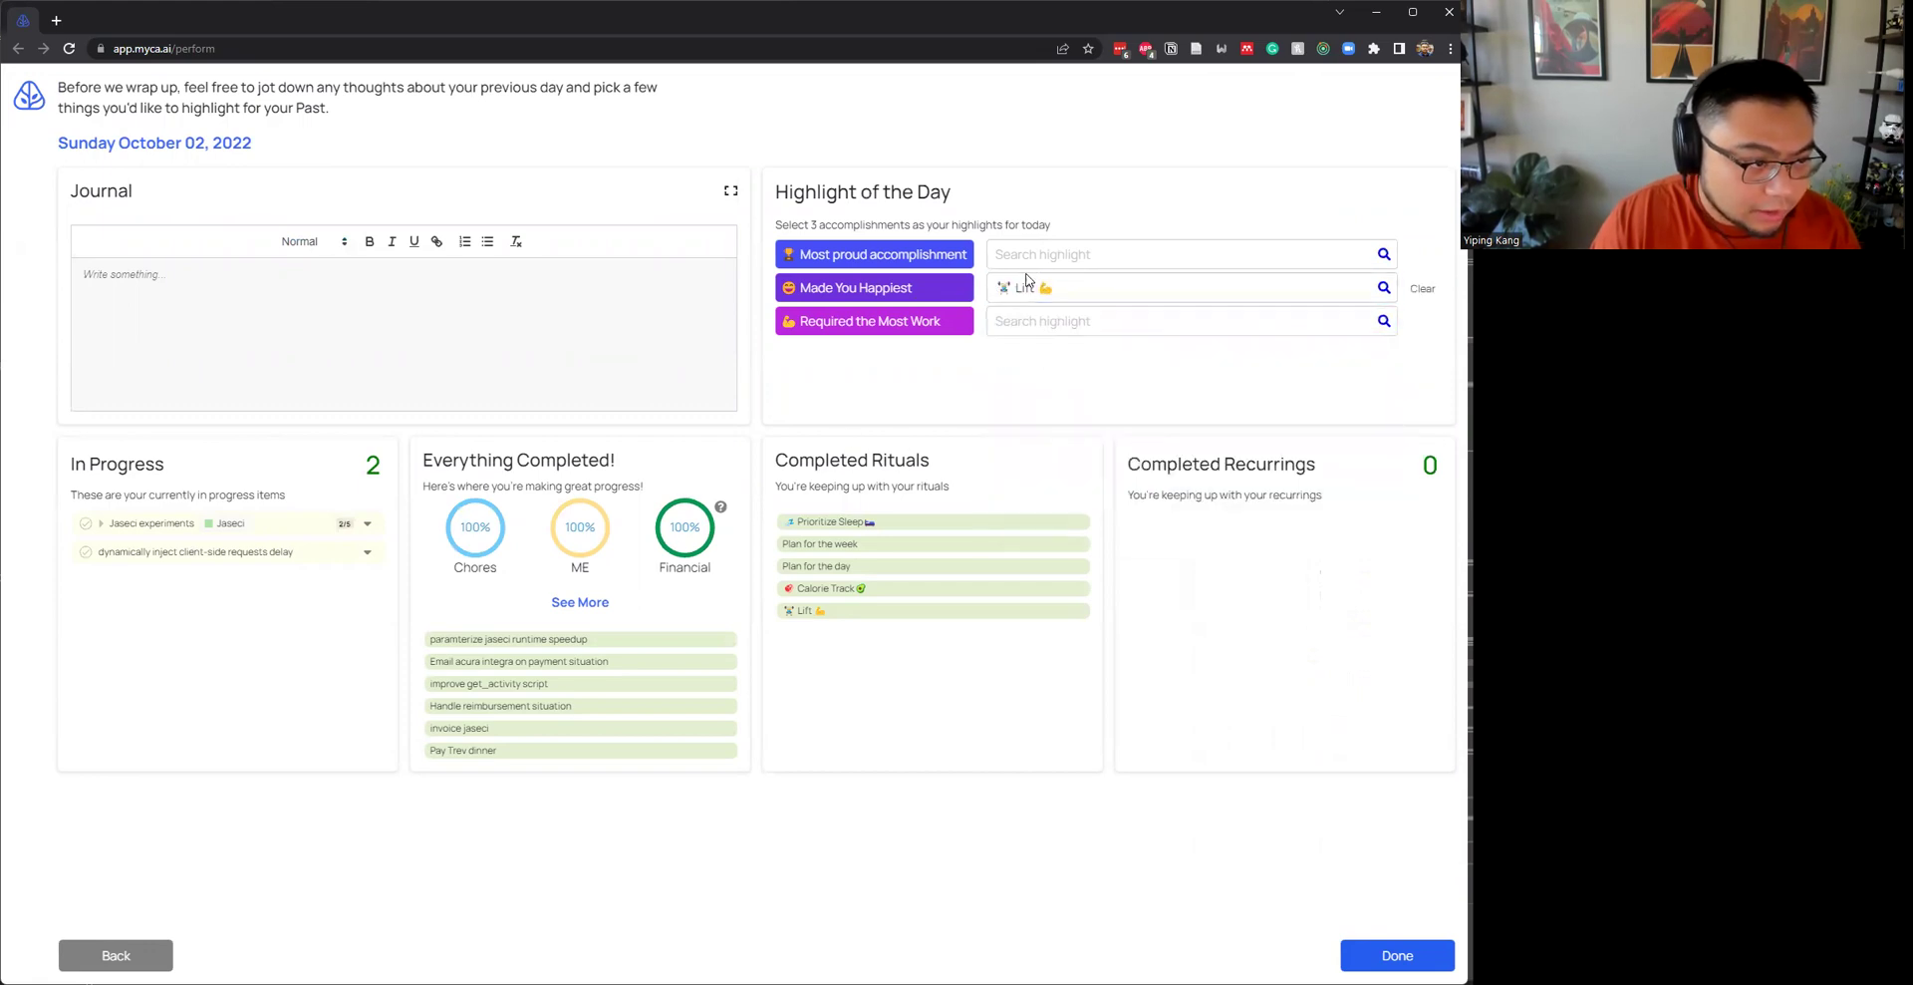
- Look through the candidates for the Required the Most Work highlight and finish the daily review
left_click(1038, 329)
scroll(1146, 433, "down", 3)
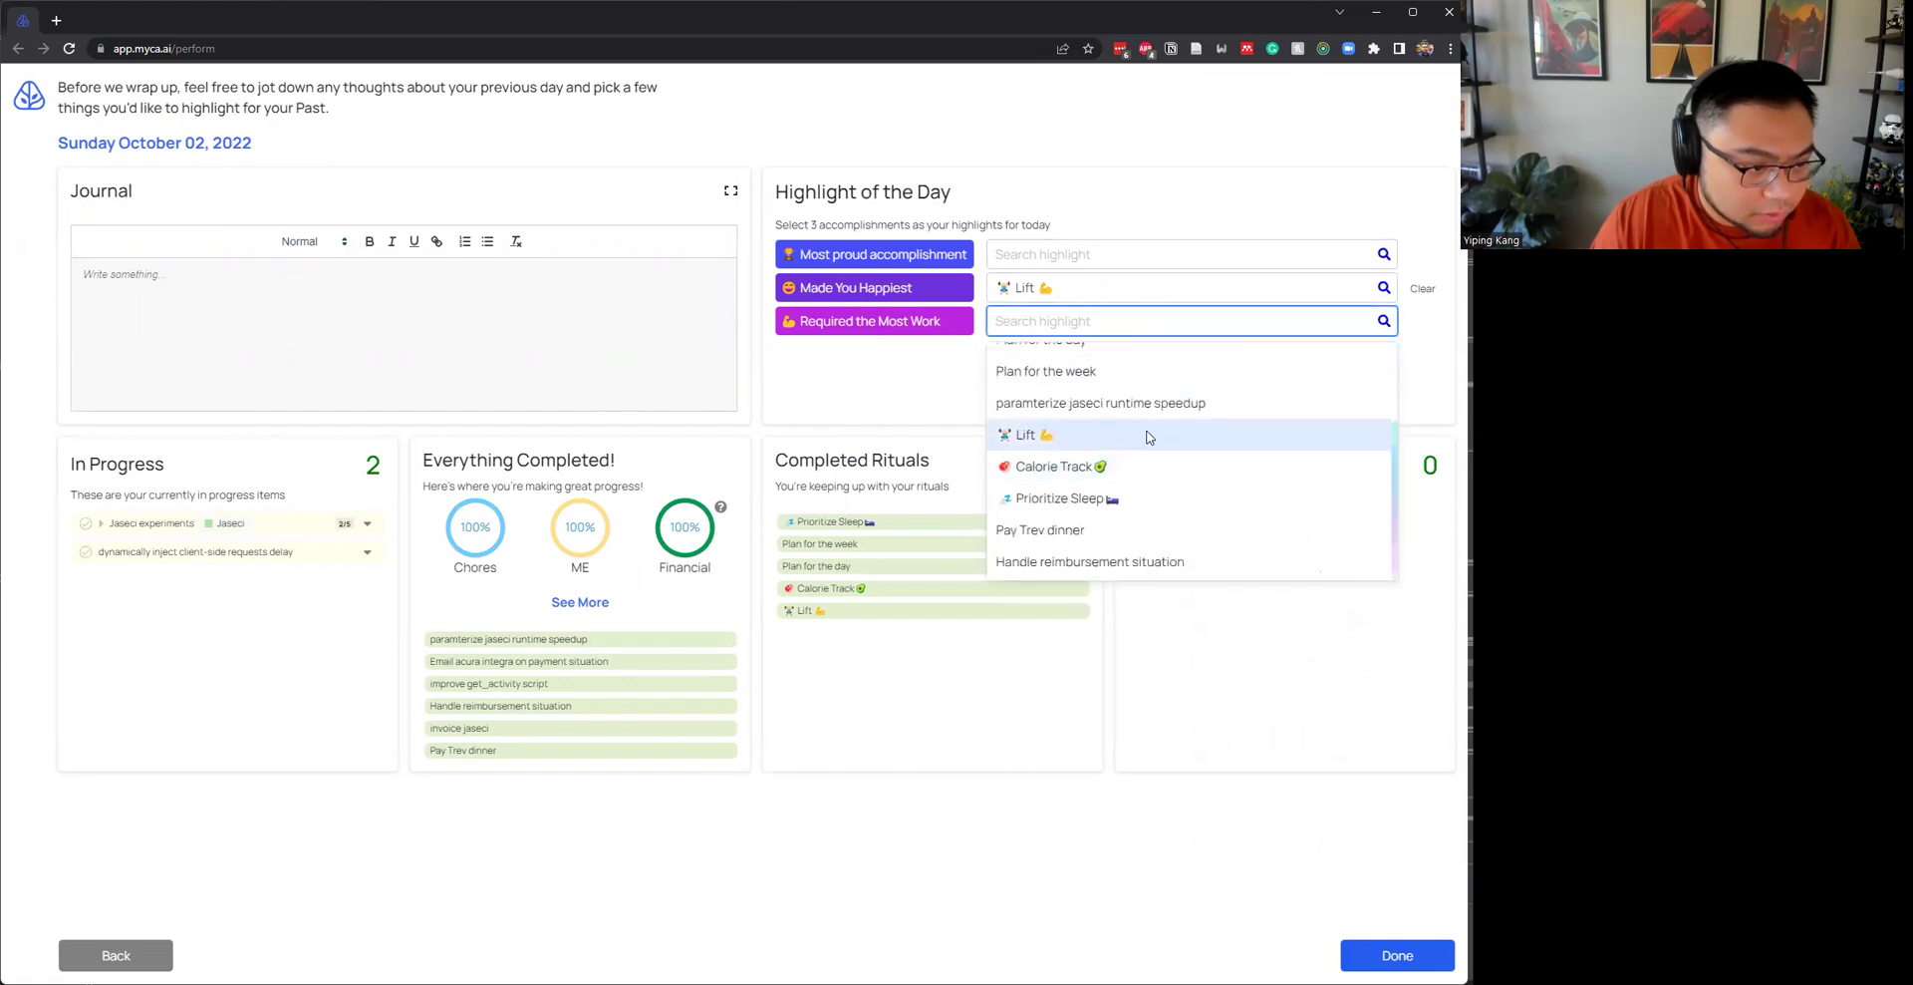
scroll(1126, 498, "up", 1)
left_click(899, 393)
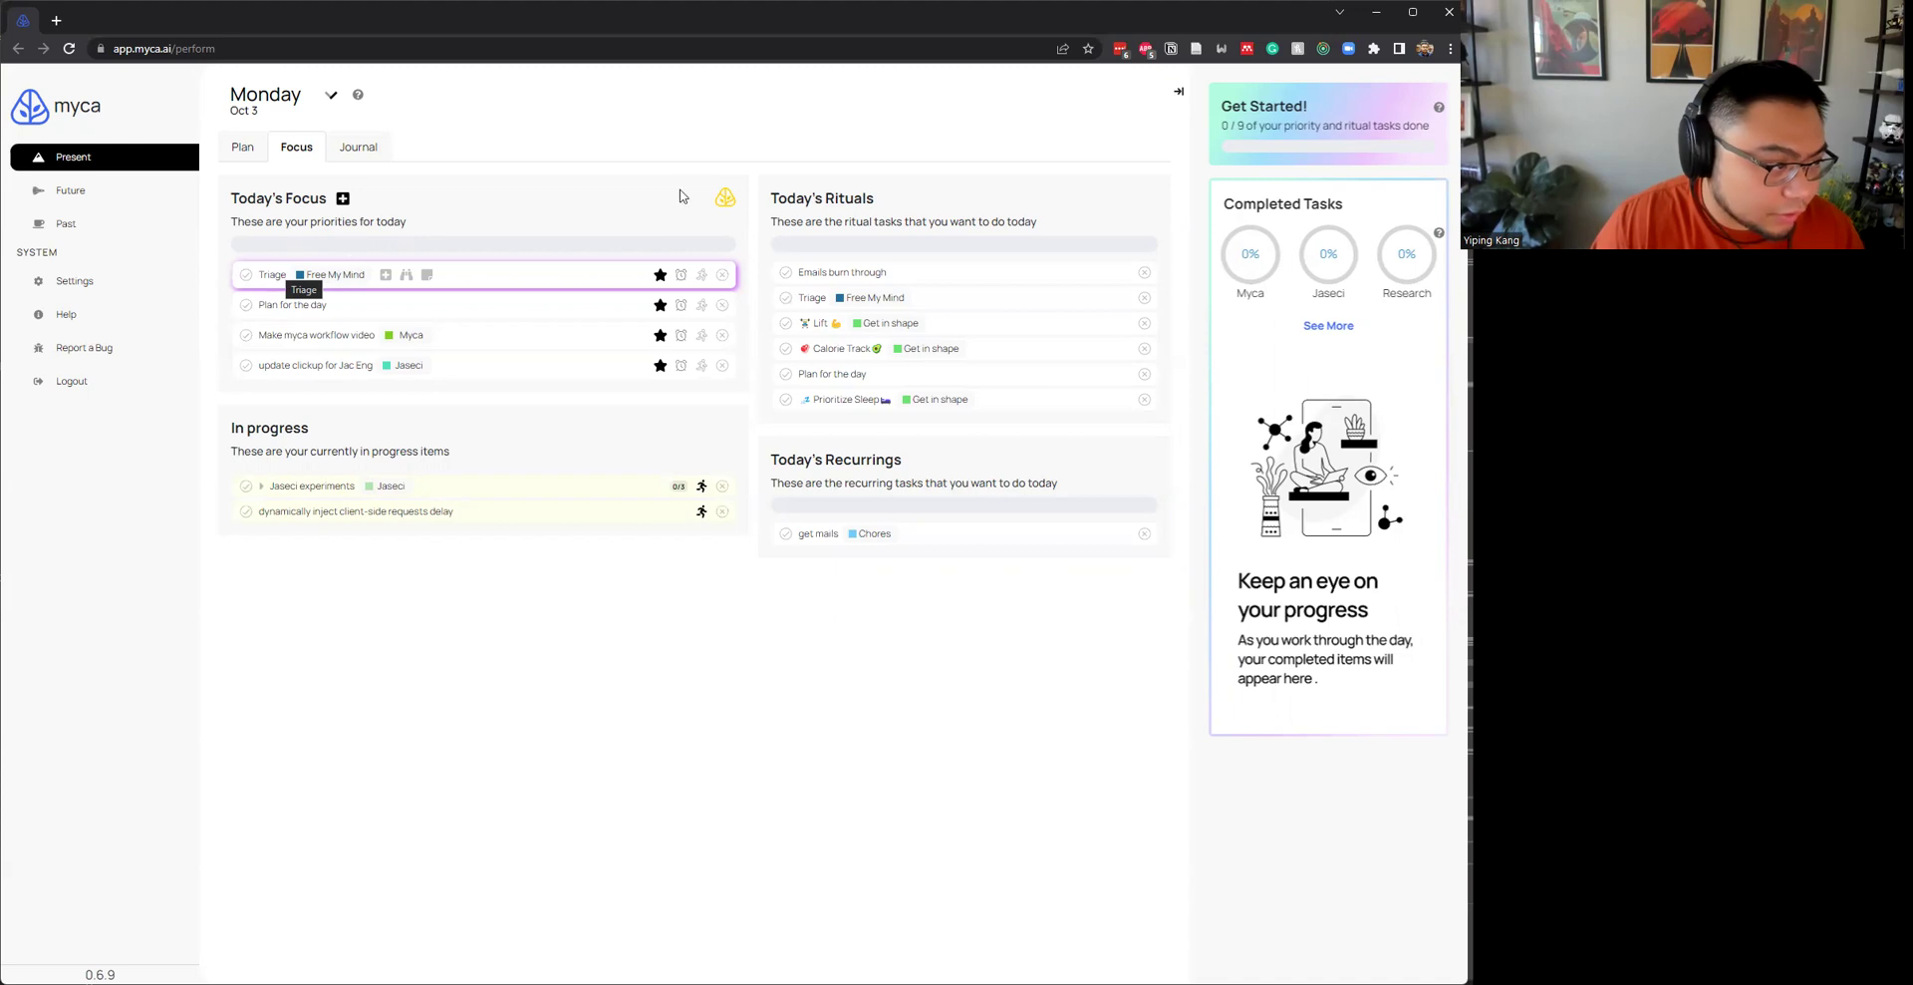
- Abandon the Triage task in today's focus and show the day's plan with the Jaseci group collapsed
left_click(722, 274)
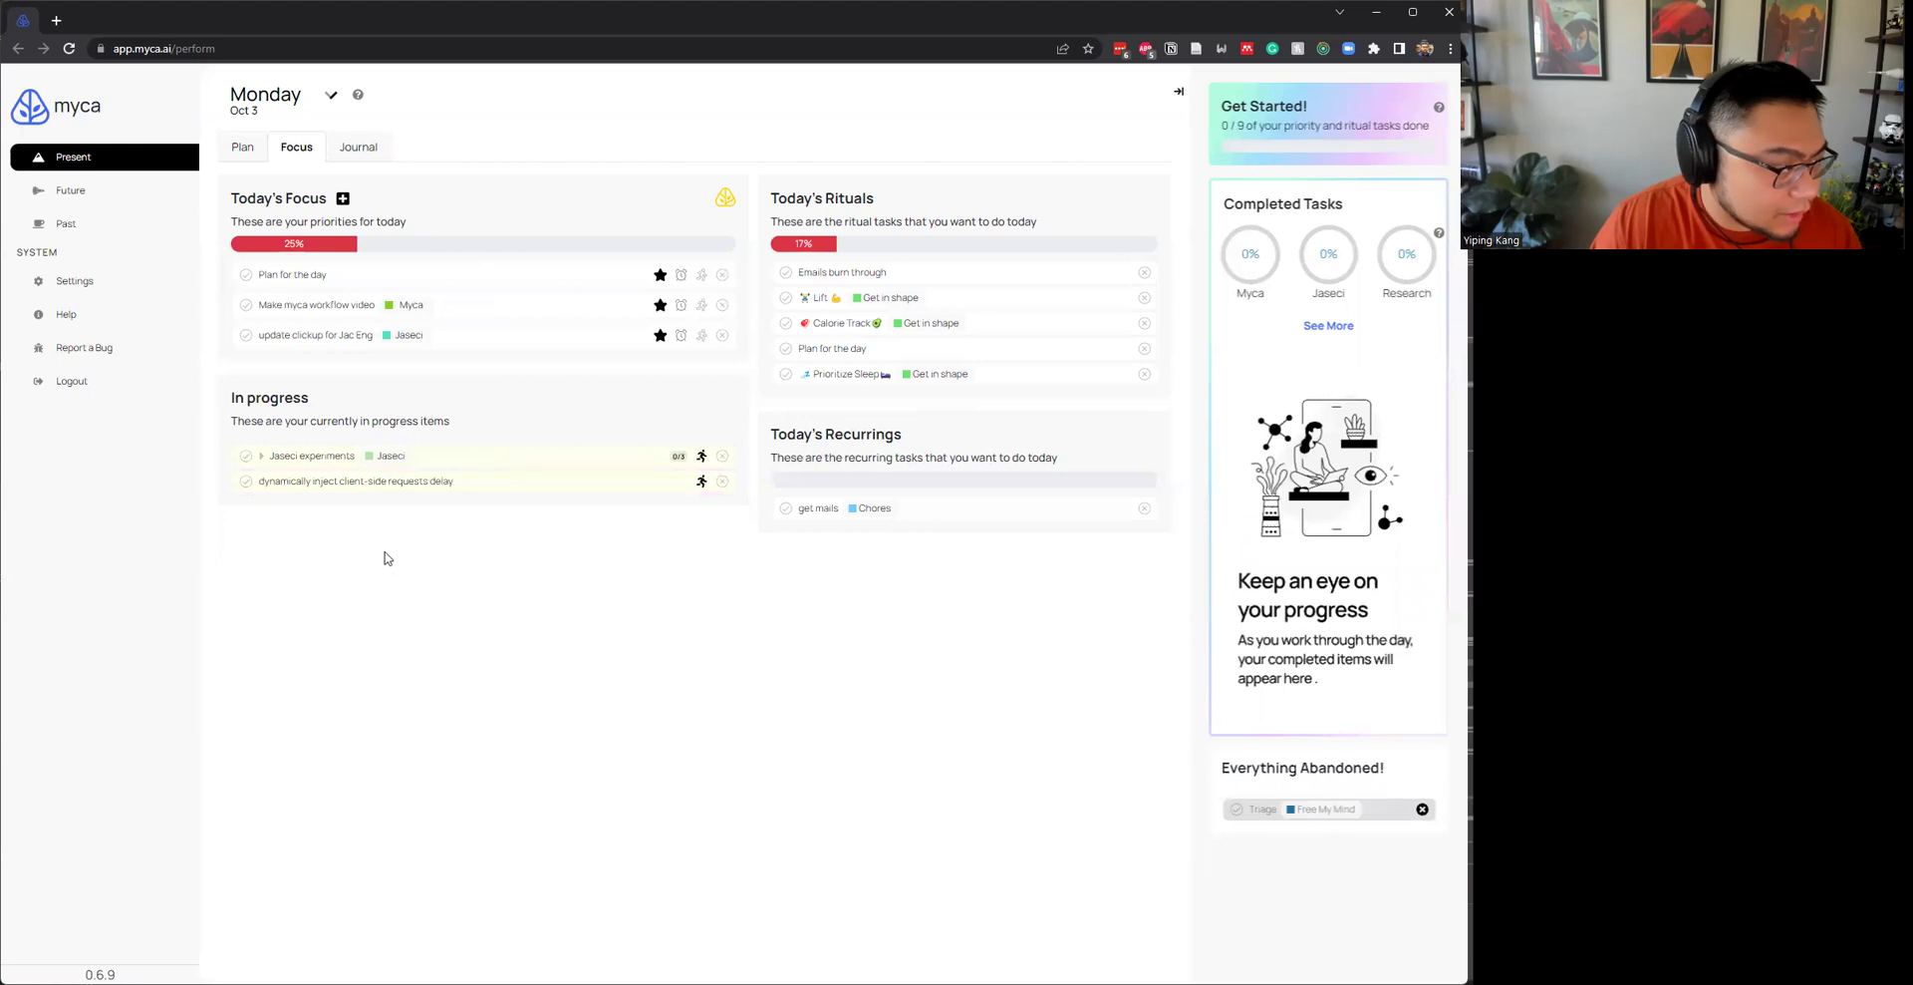
left_click(244, 147)
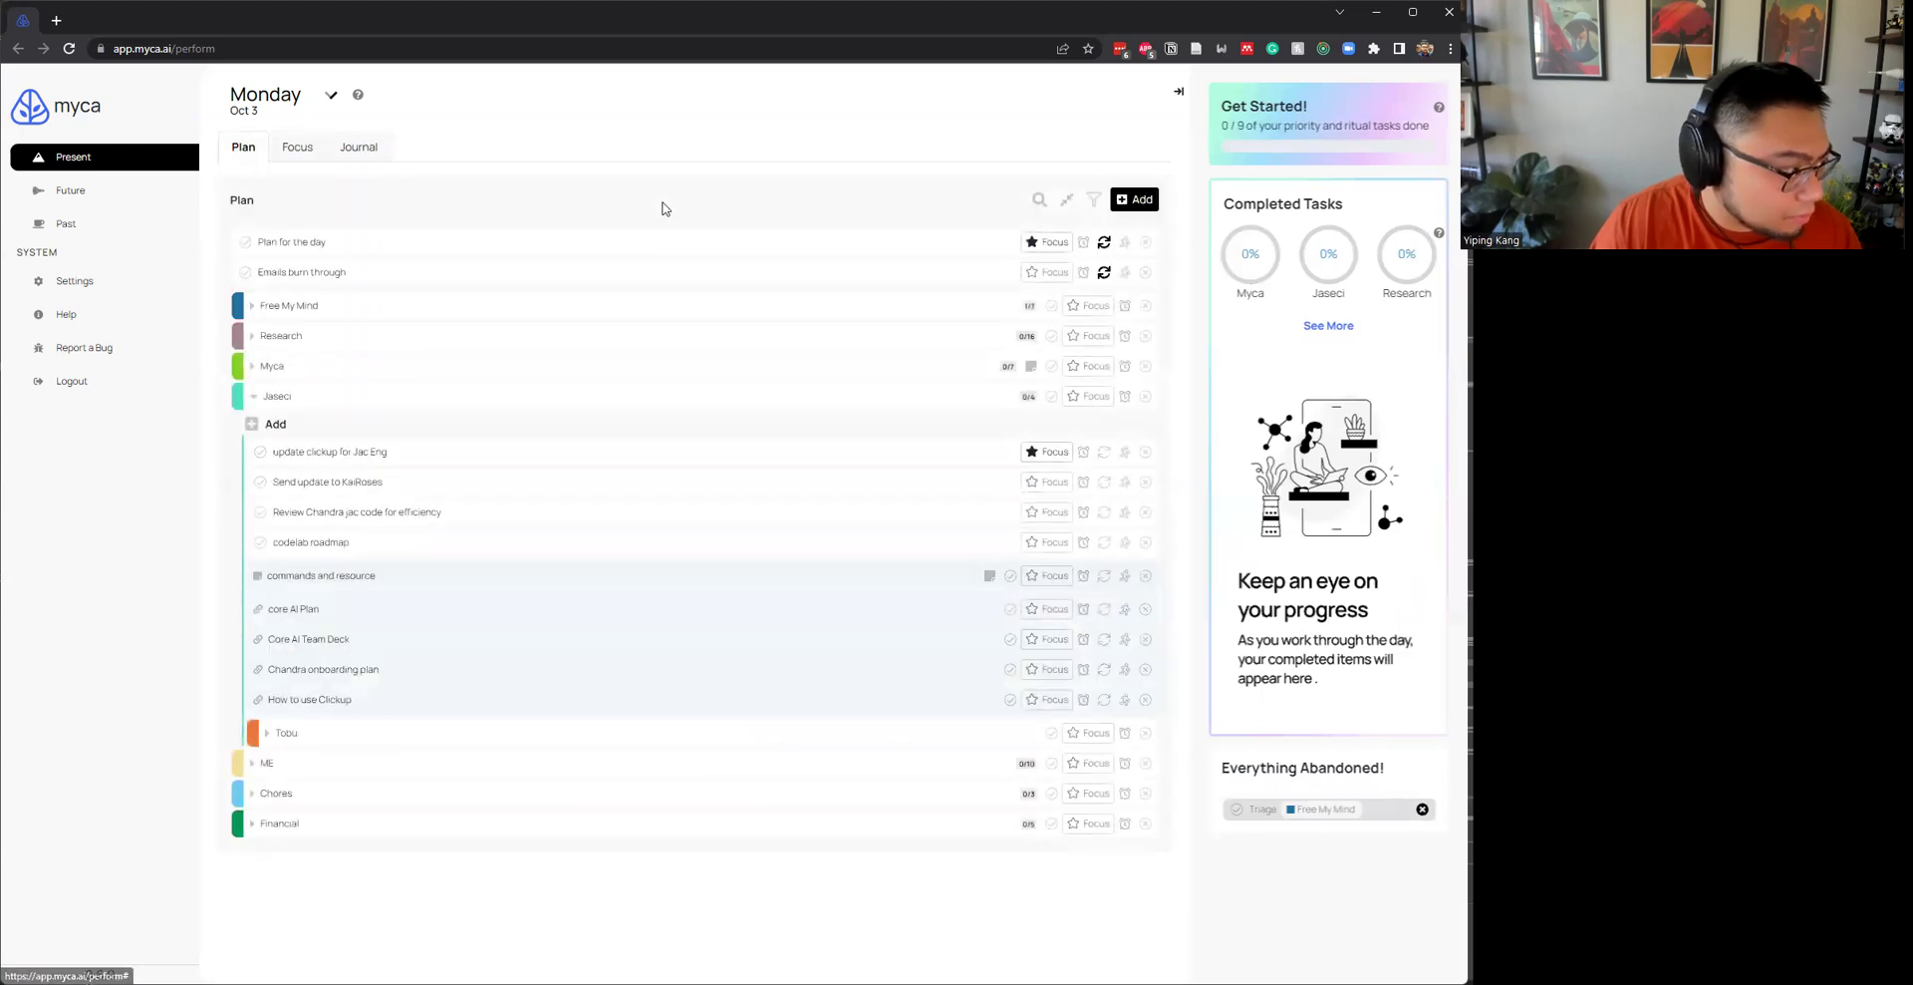
left_click(261, 401)
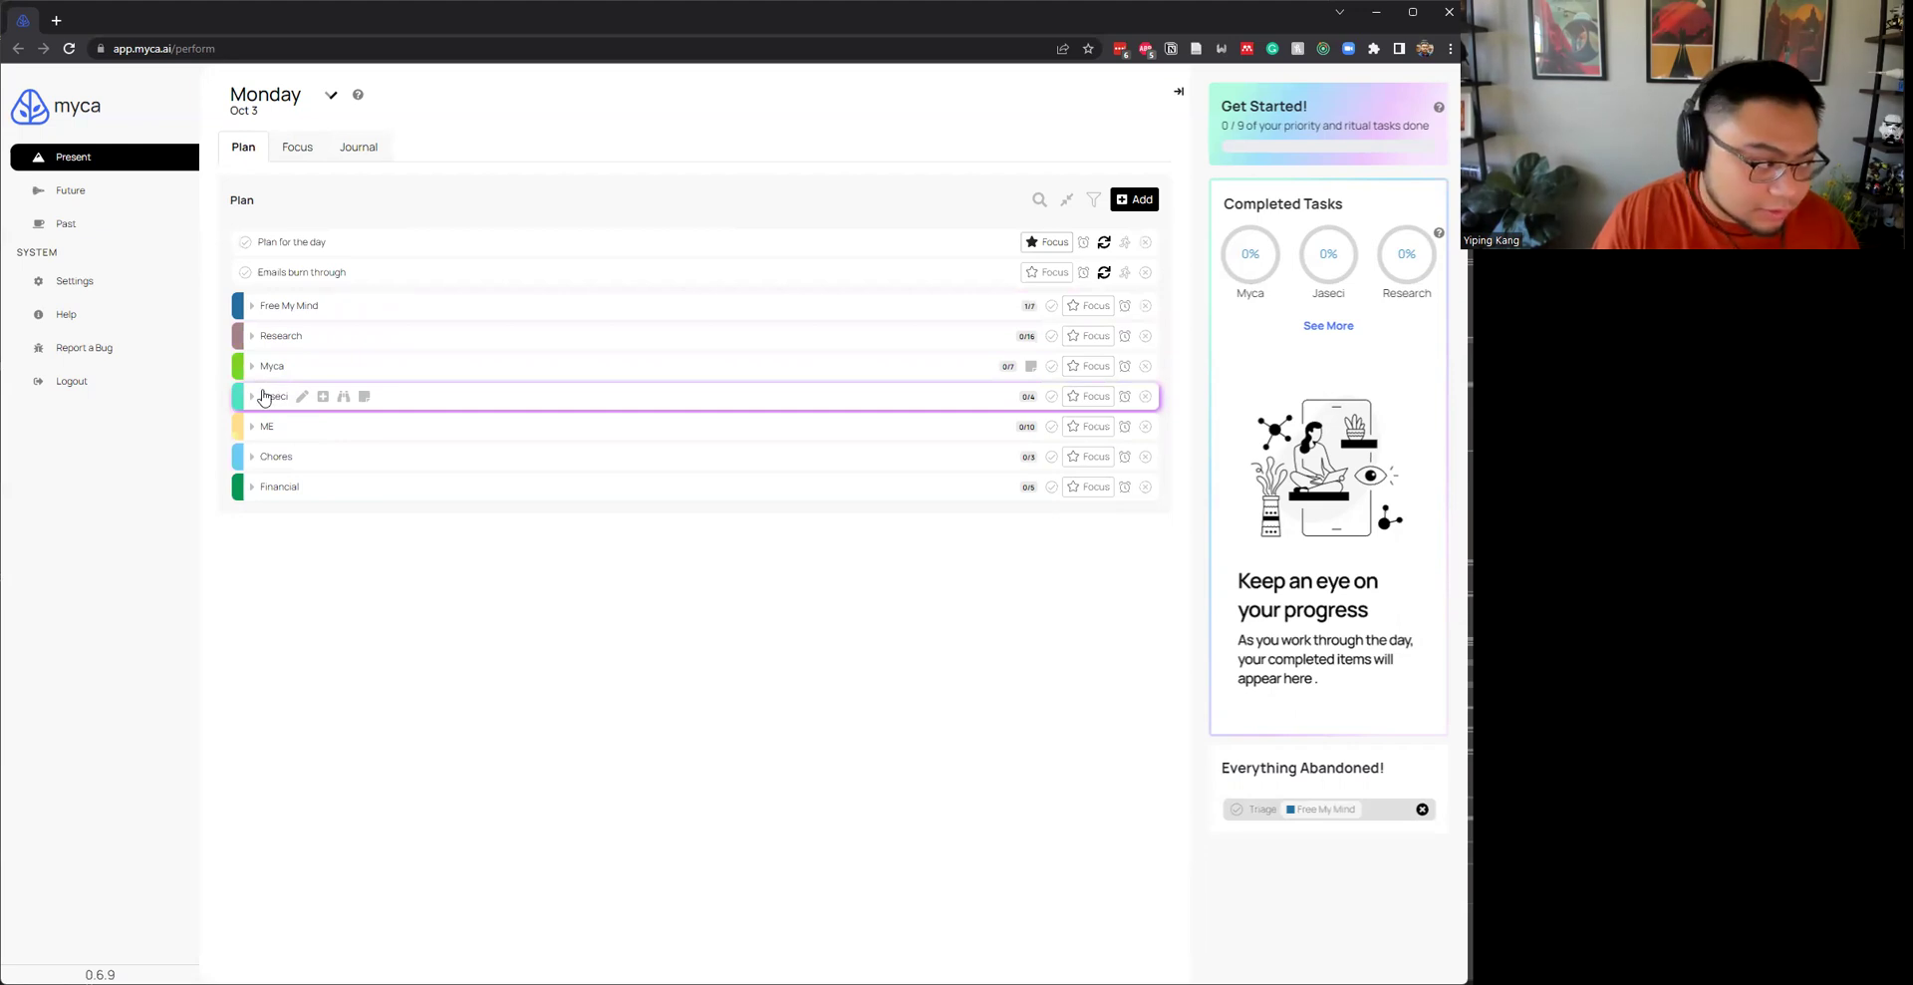
- Review the Jaseci experiments subtasks under Research and add "Build out rest of paper outline" to today's focus
left_click(305, 329)
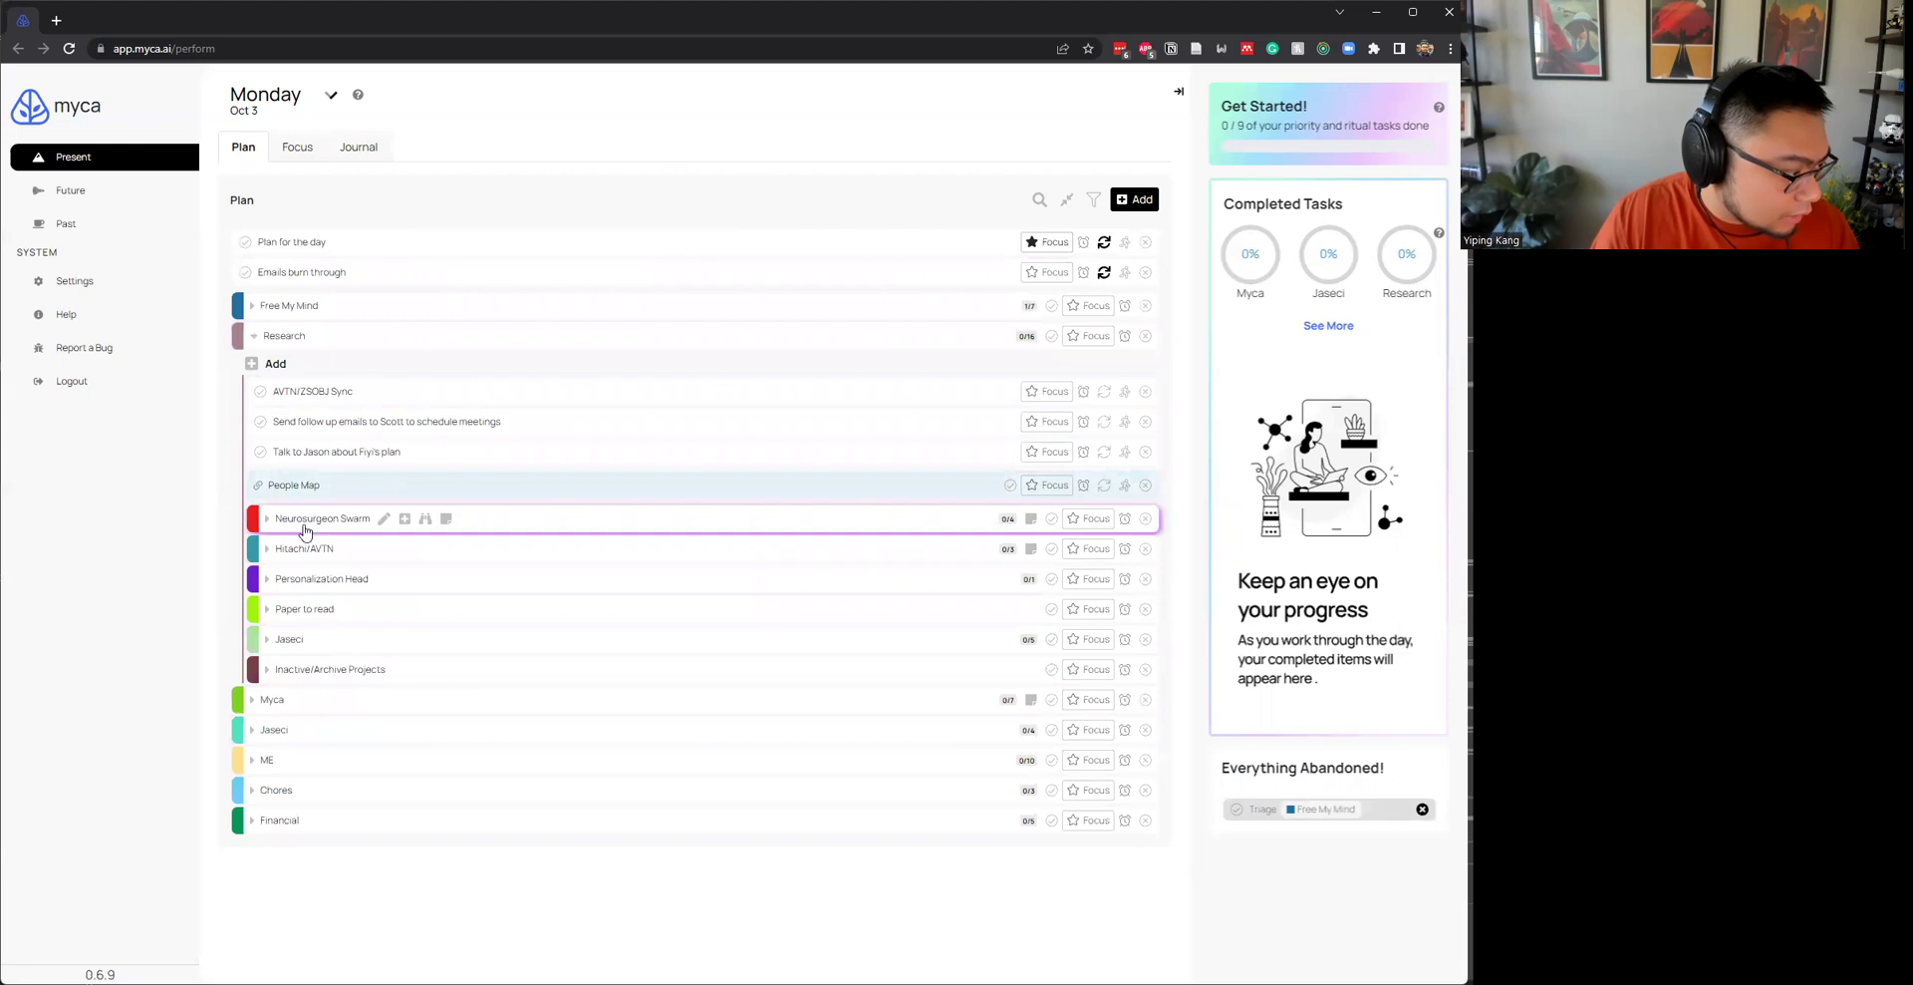
left_click(329, 639)
scroll(531, 862, "down", 1)
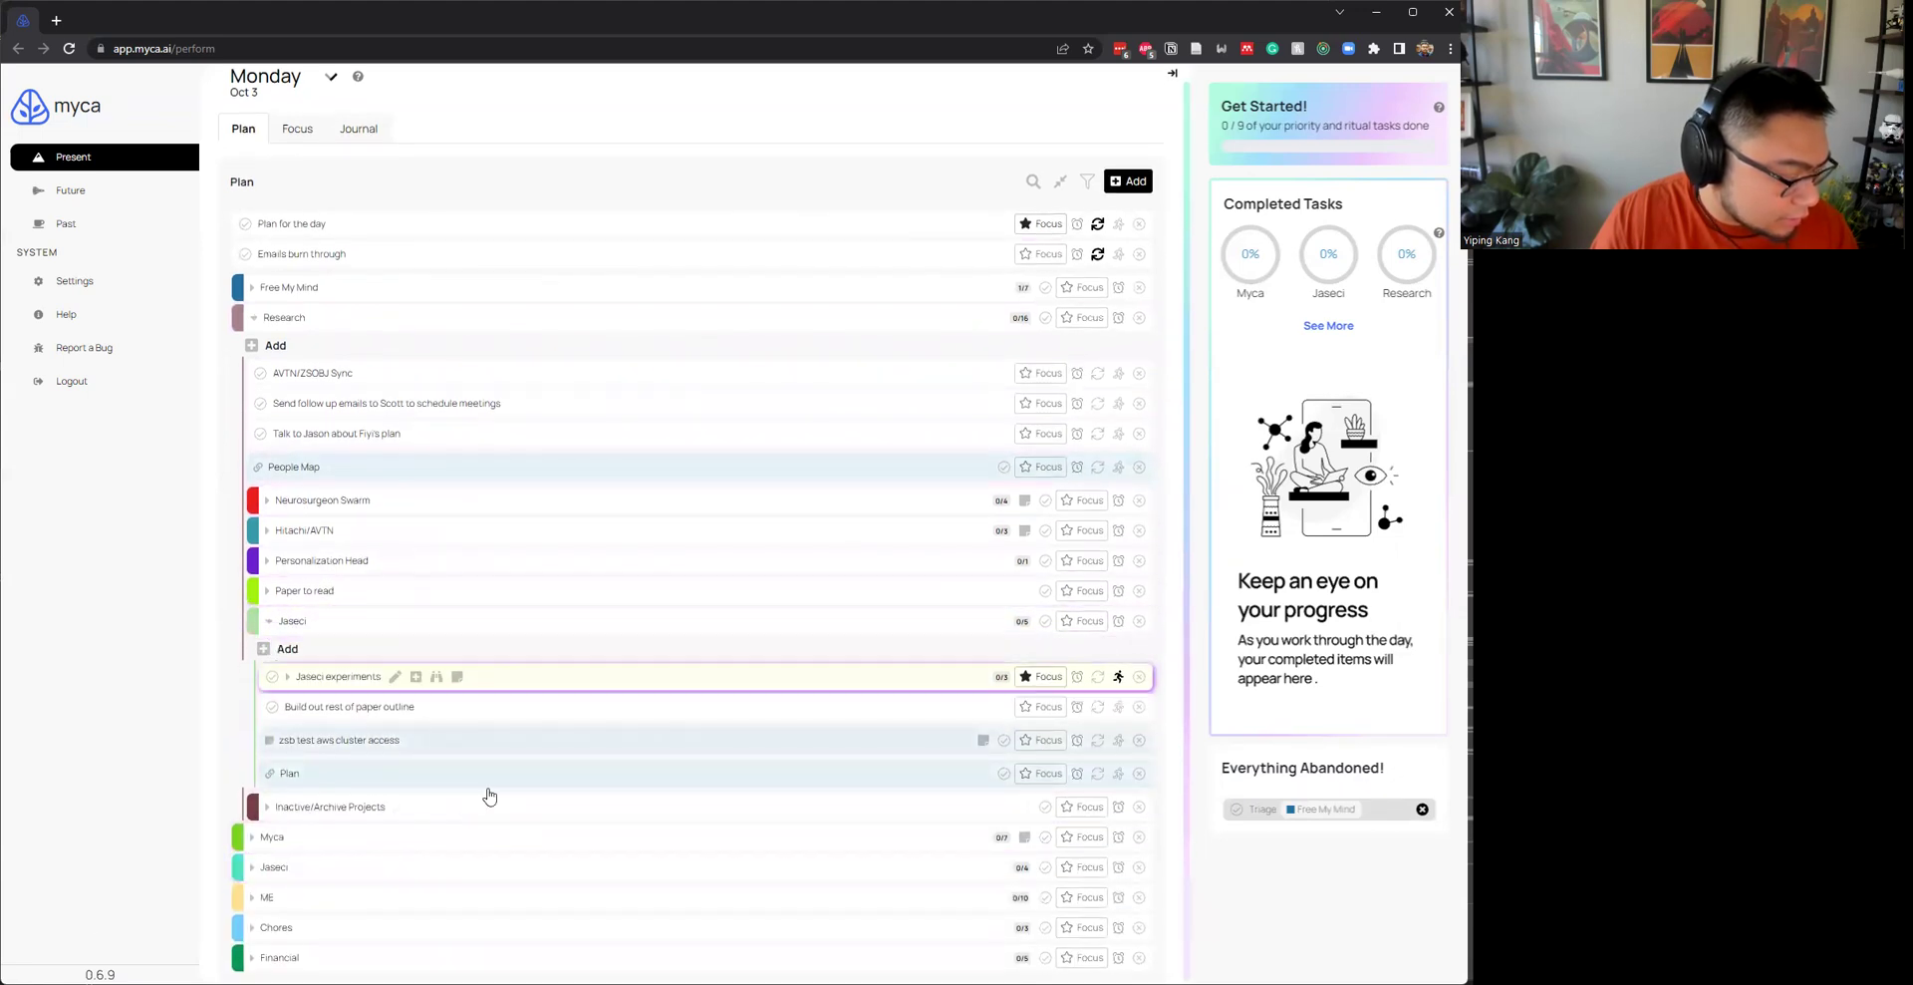
left_click(287, 676)
scroll(334, 658, "down", 1)
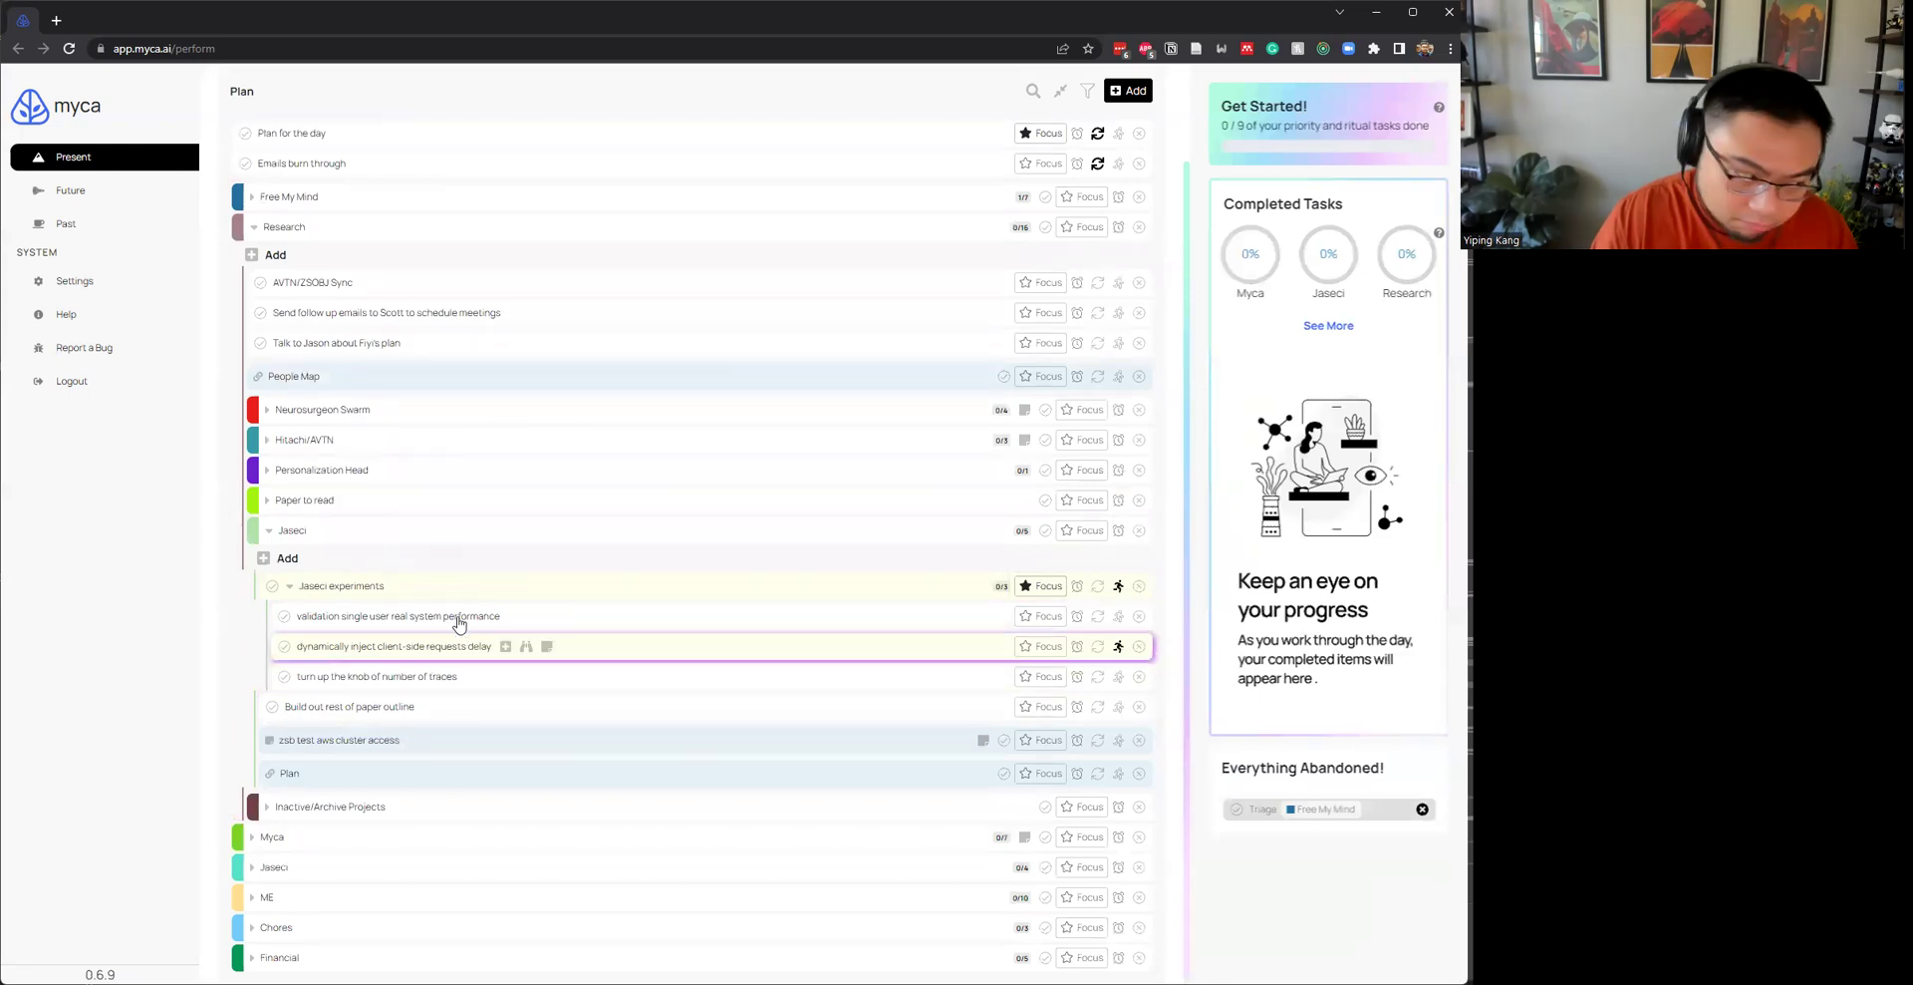
left_click(304, 588)
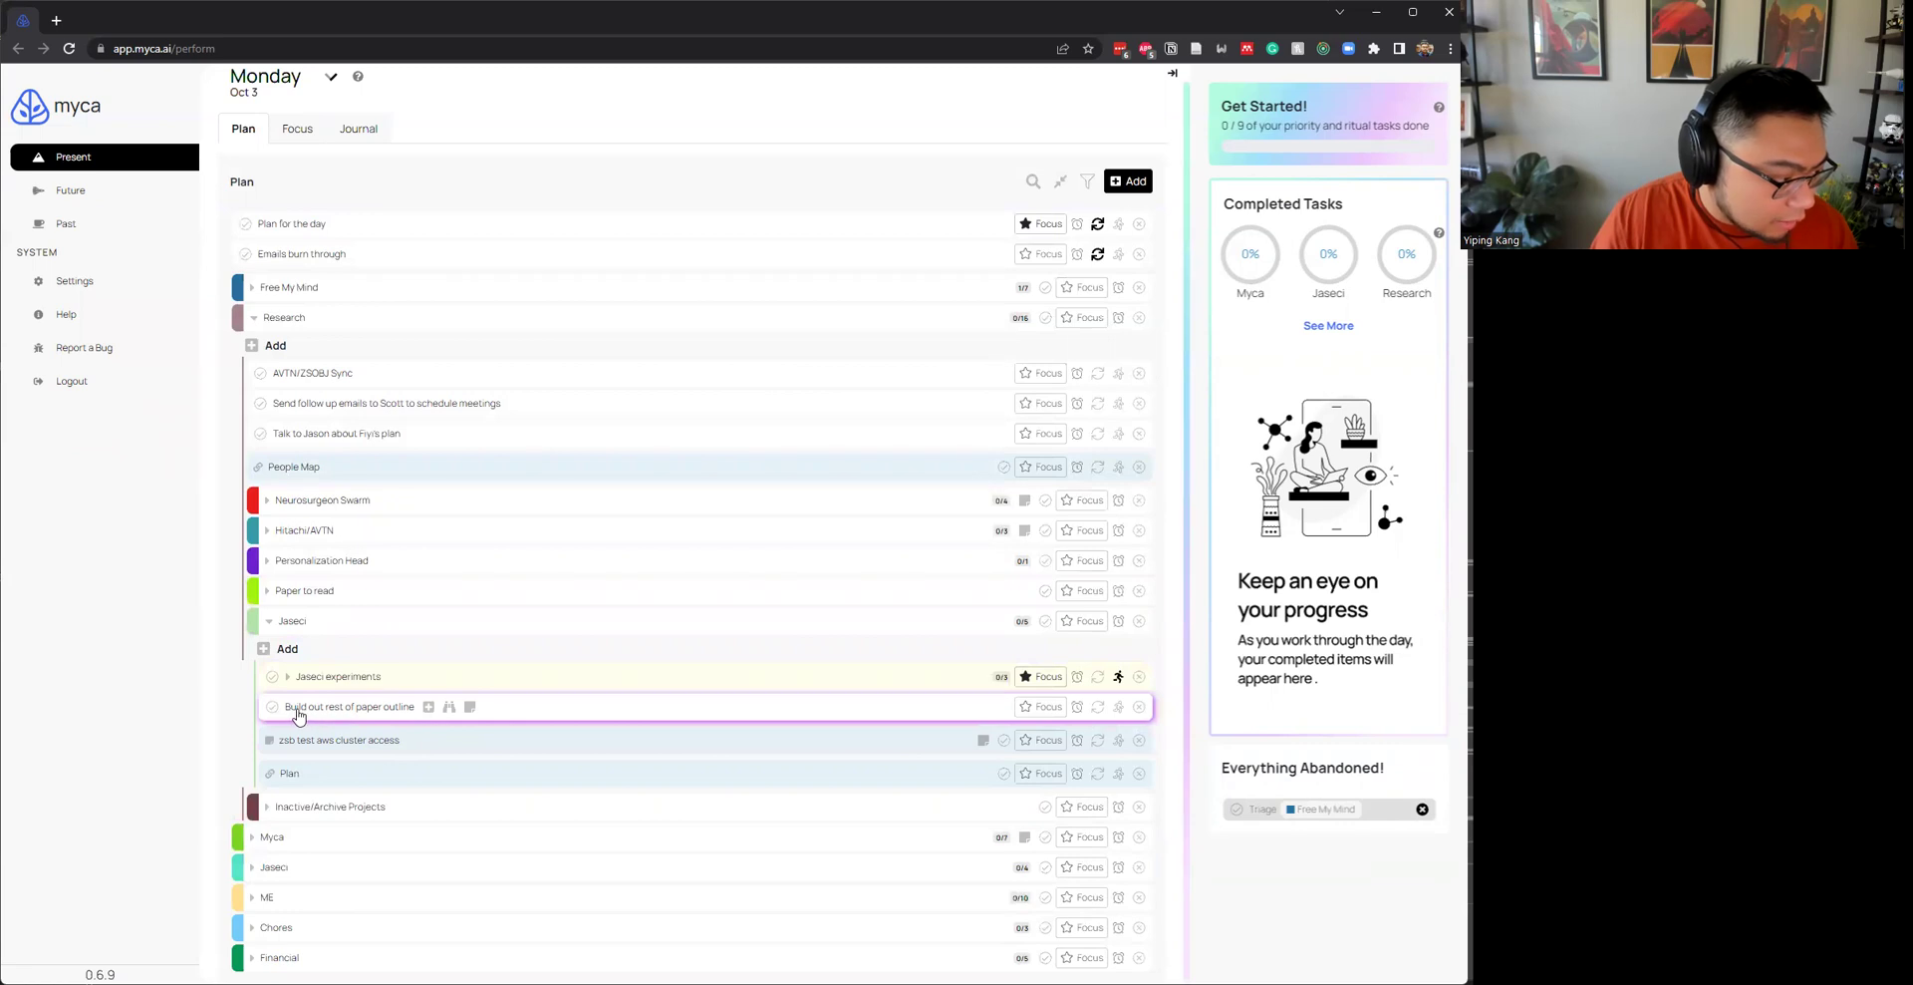
left_click(1051, 712)
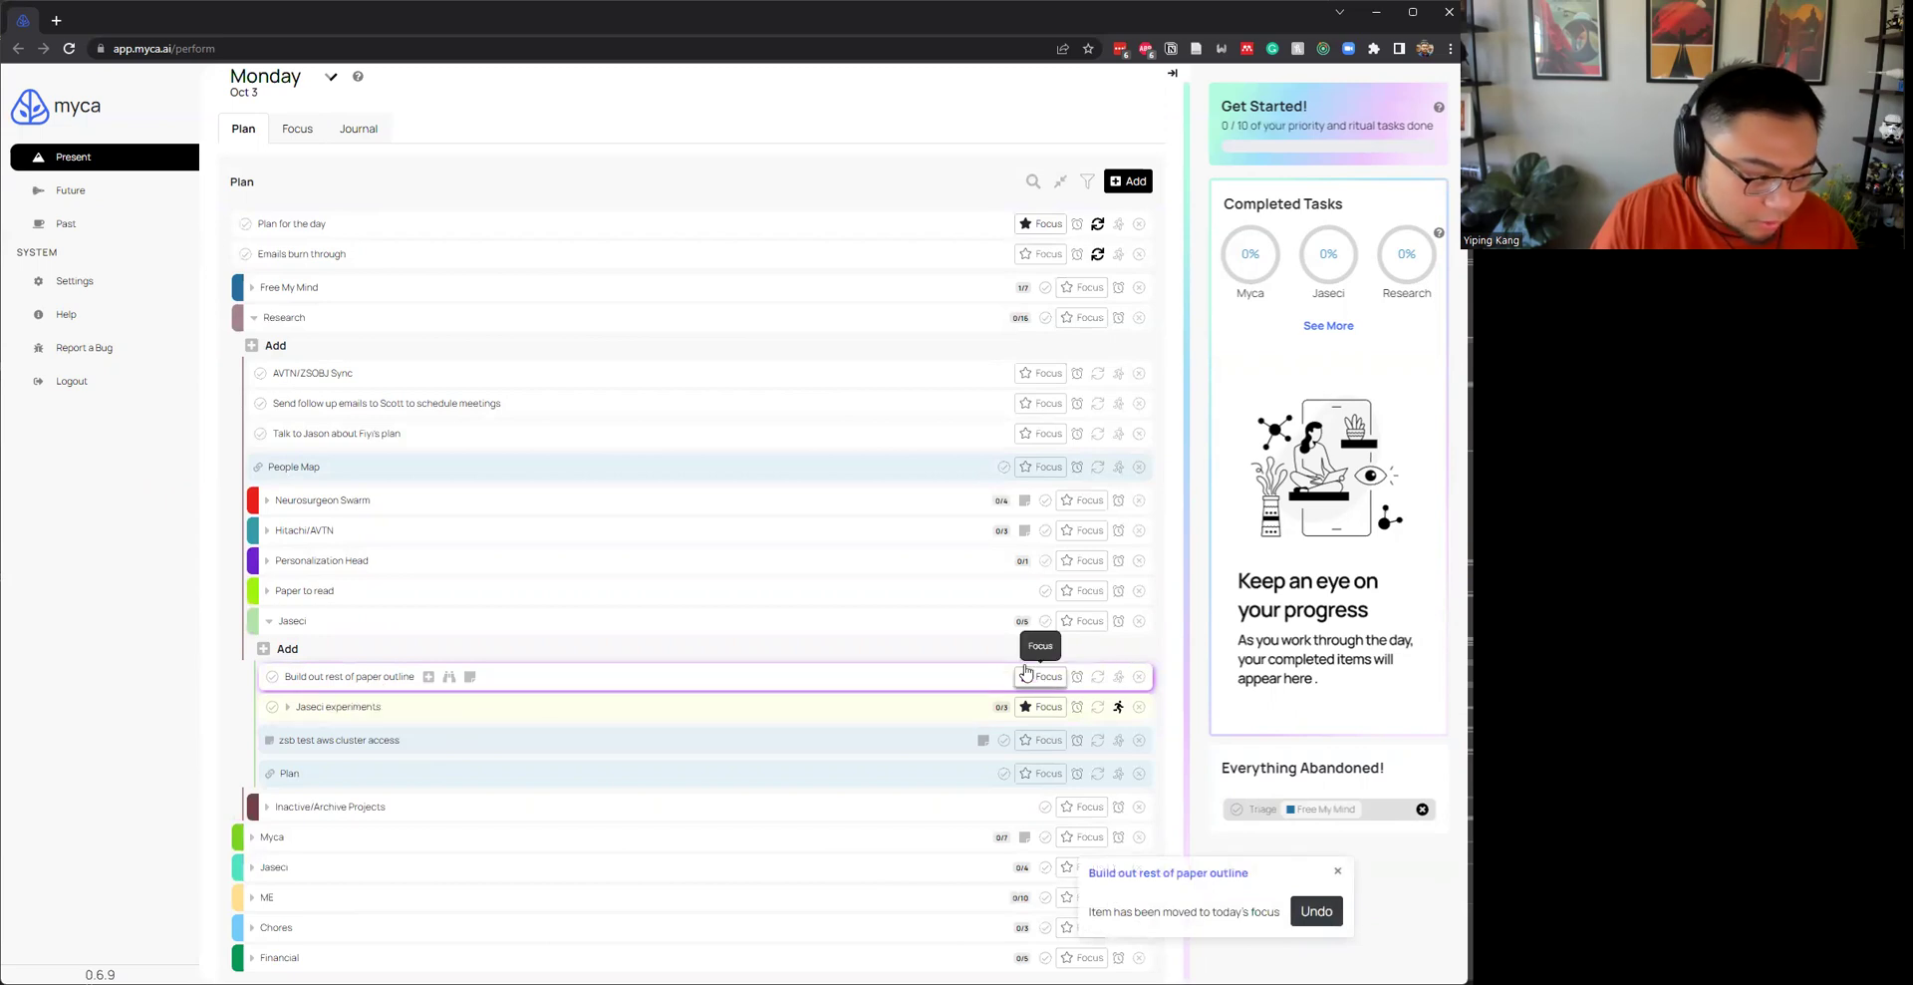
left_click(284, 337)
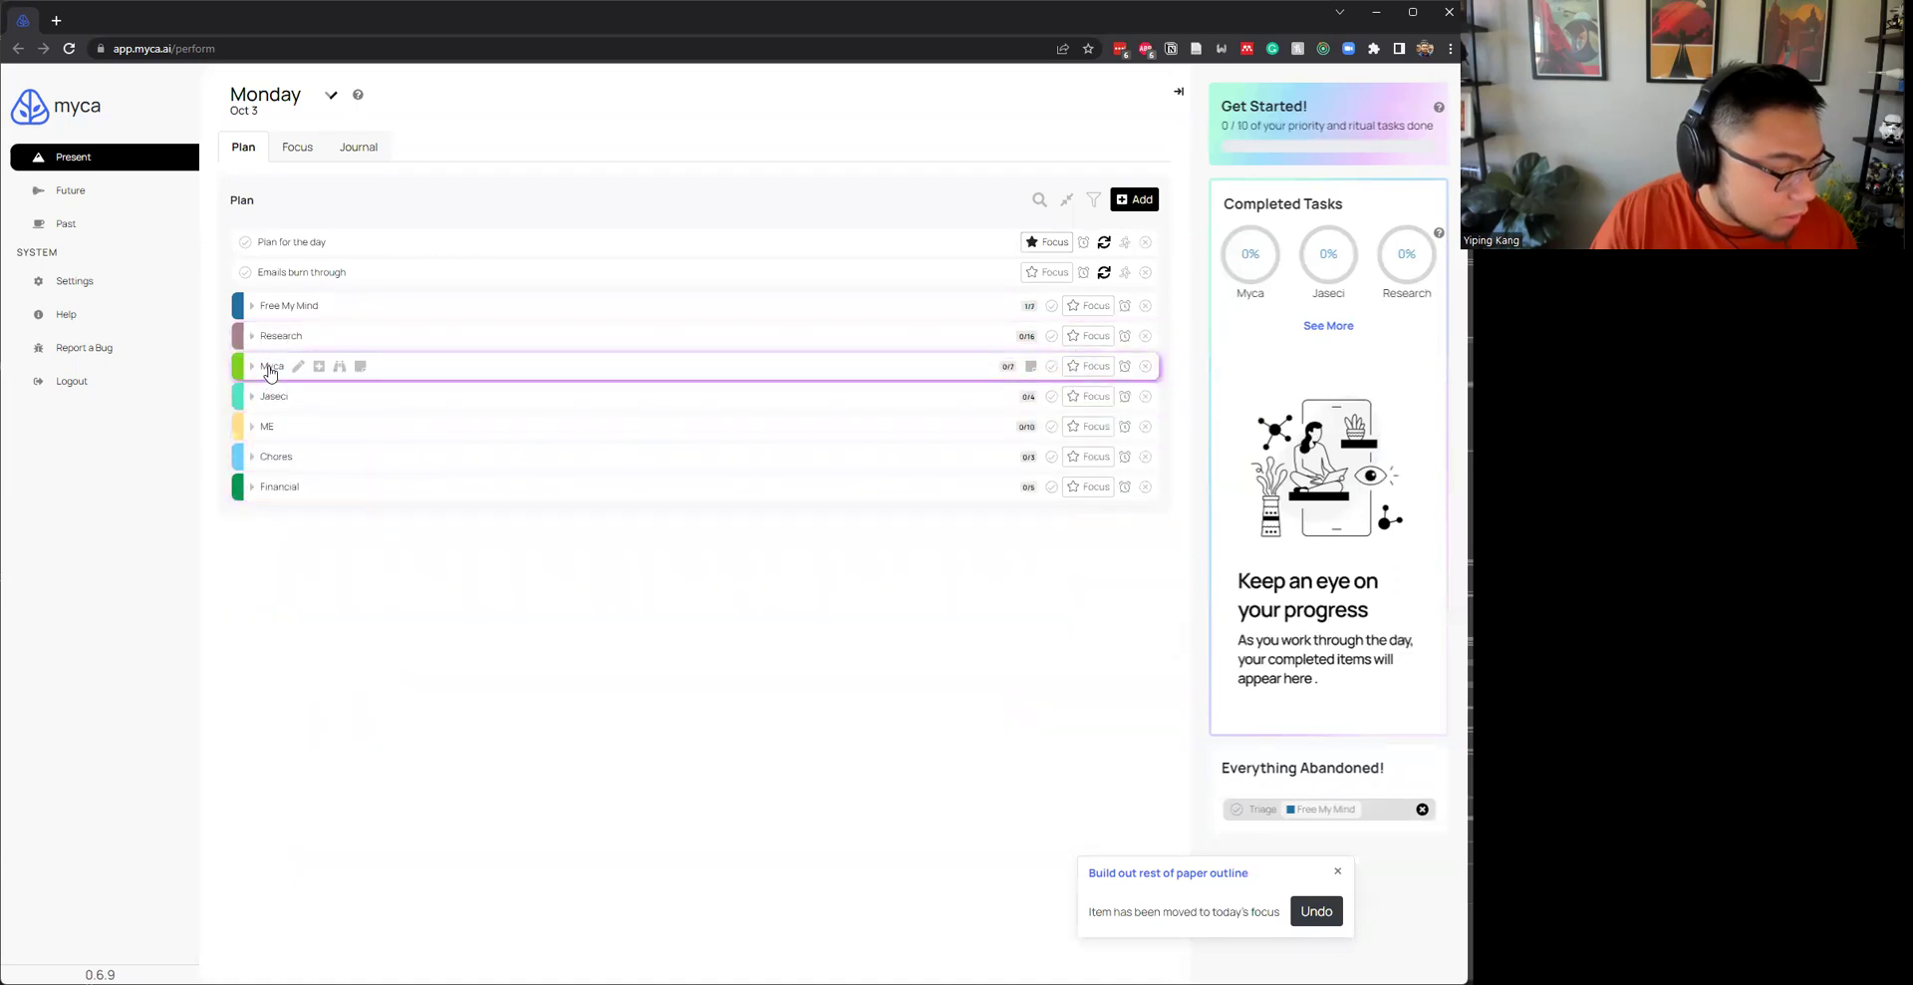
- In the Myca group, add the lljaseci dev instance upgrade and "Myca clickup cleaning" to today's focus, and cancel "key workflow video" and "Create myca workflow video"
left_click(364, 369)
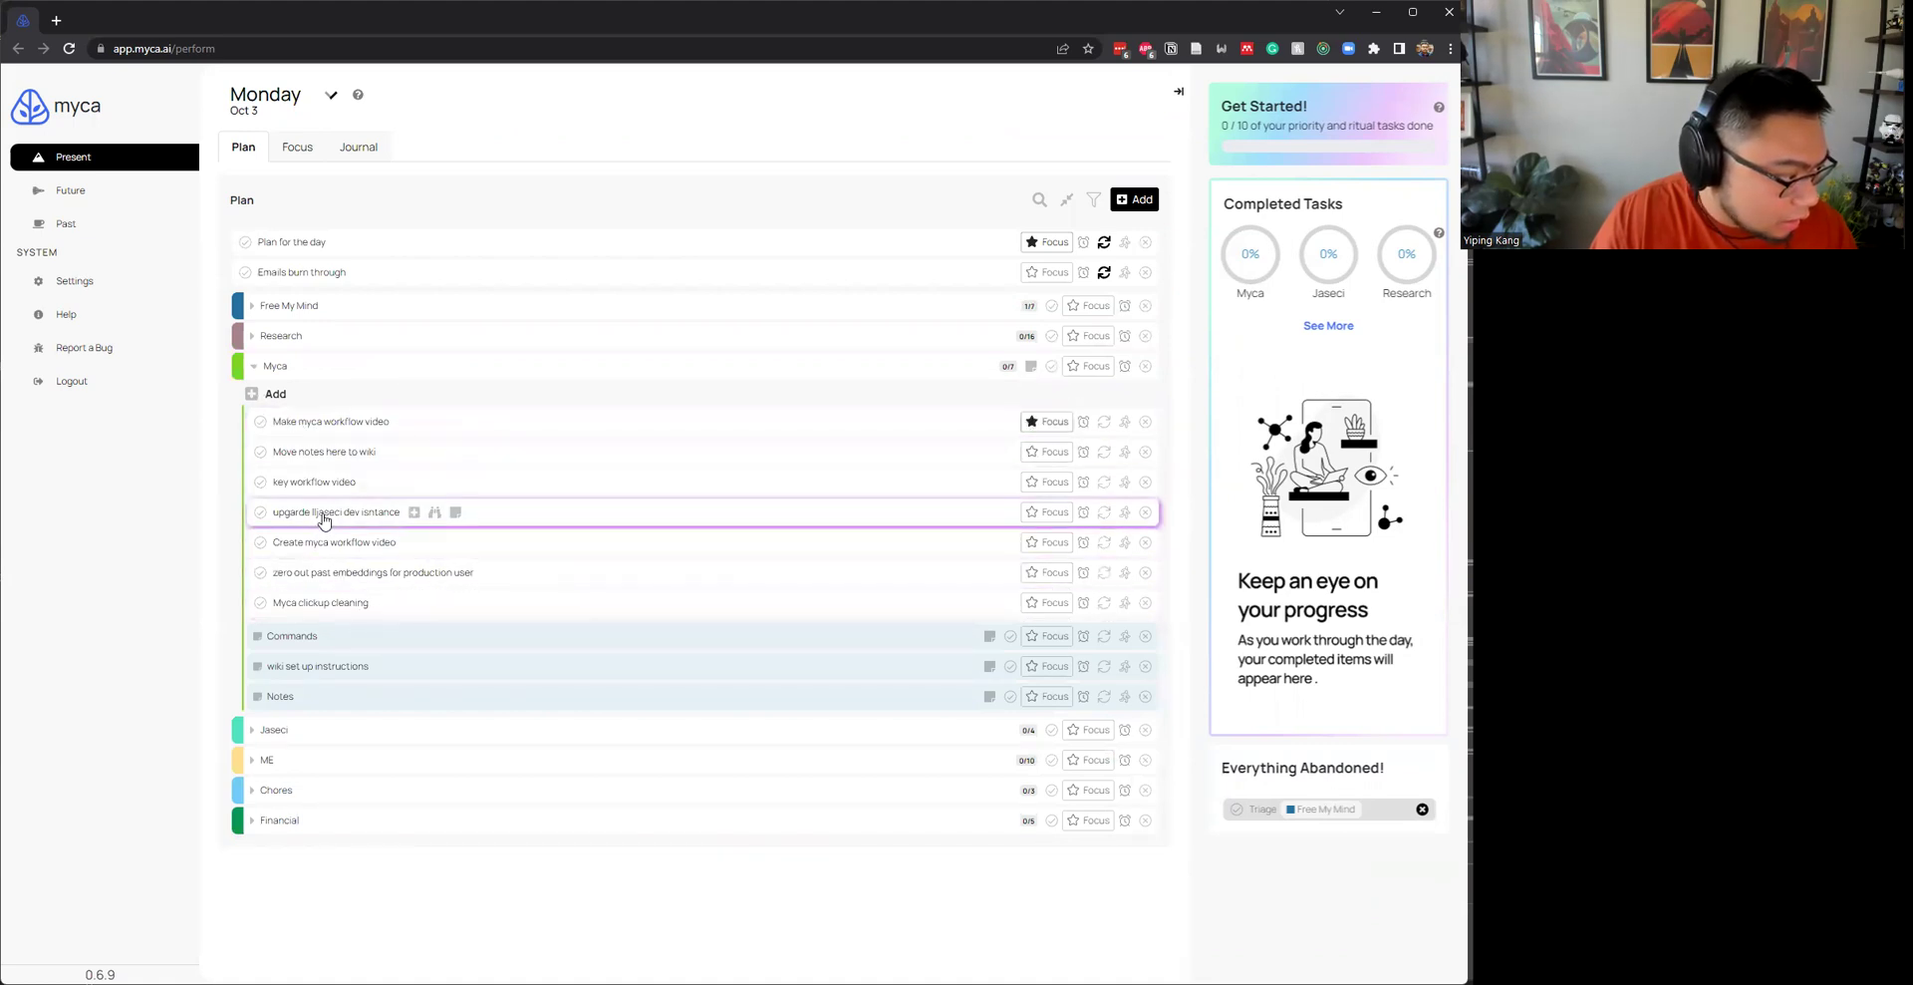
left_click(1042, 512)
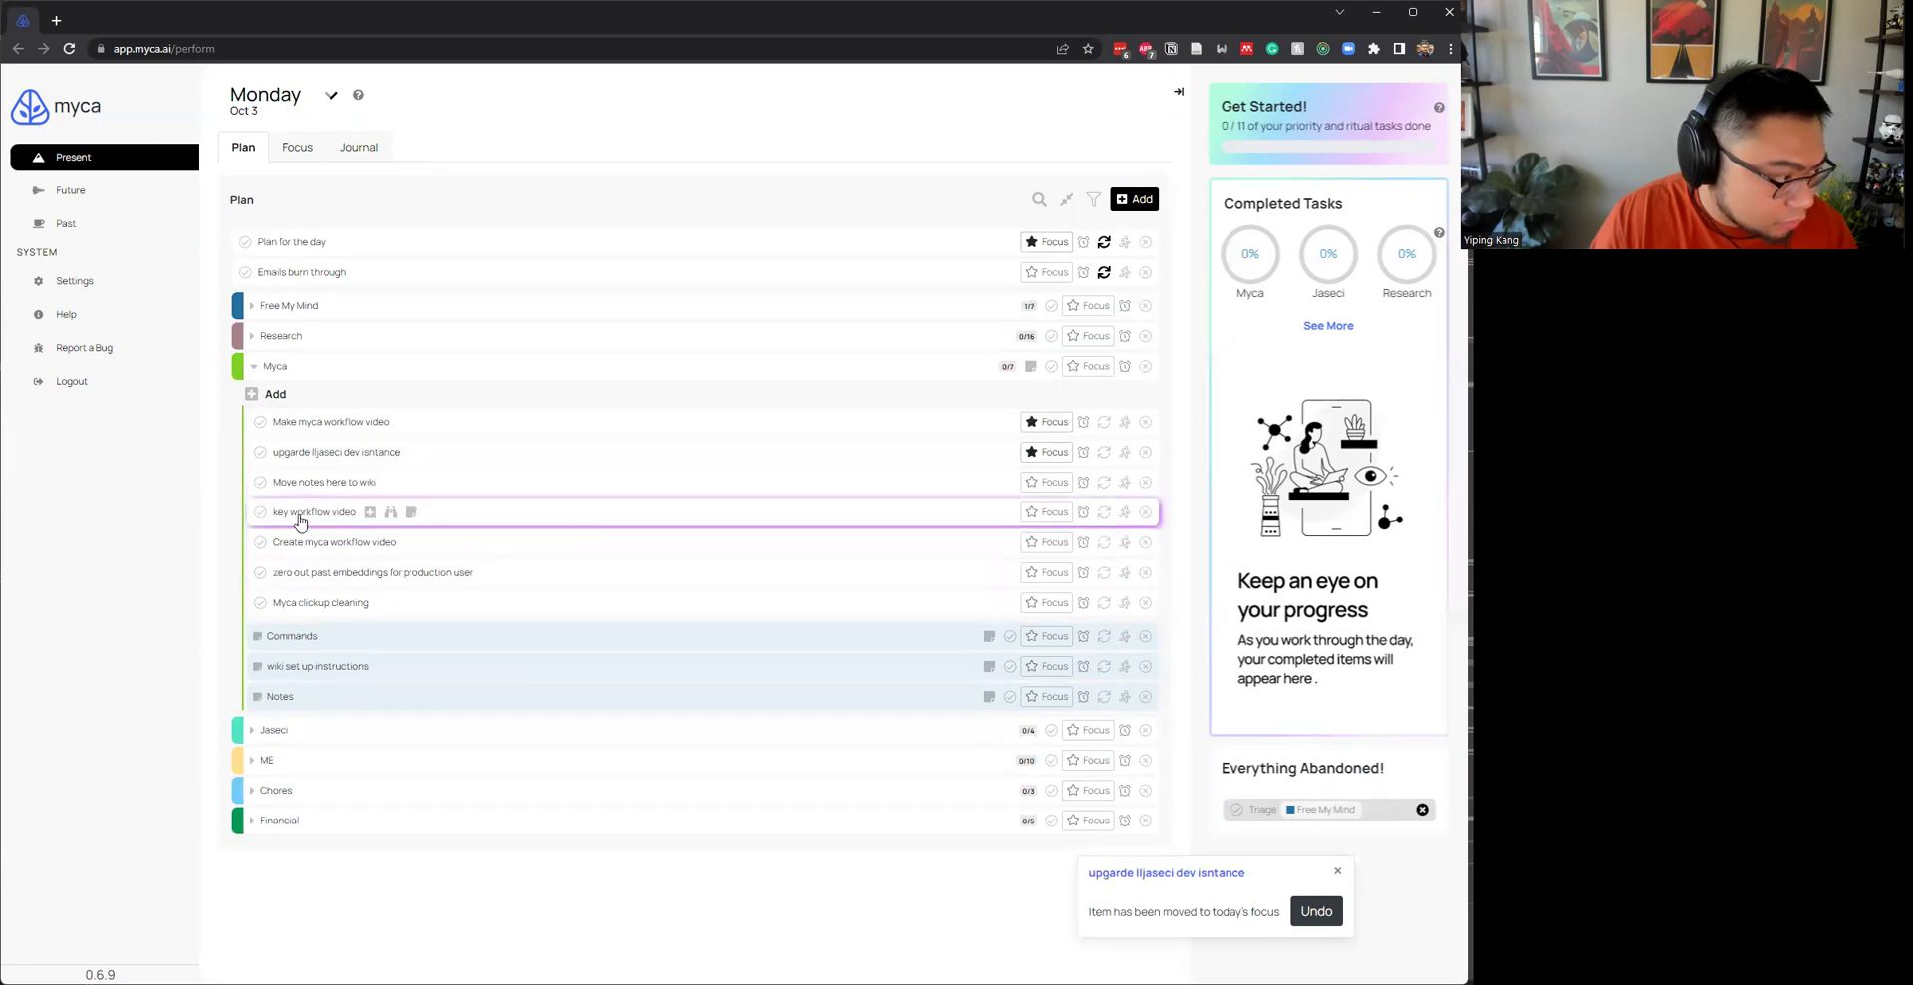
left_click(1146, 512)
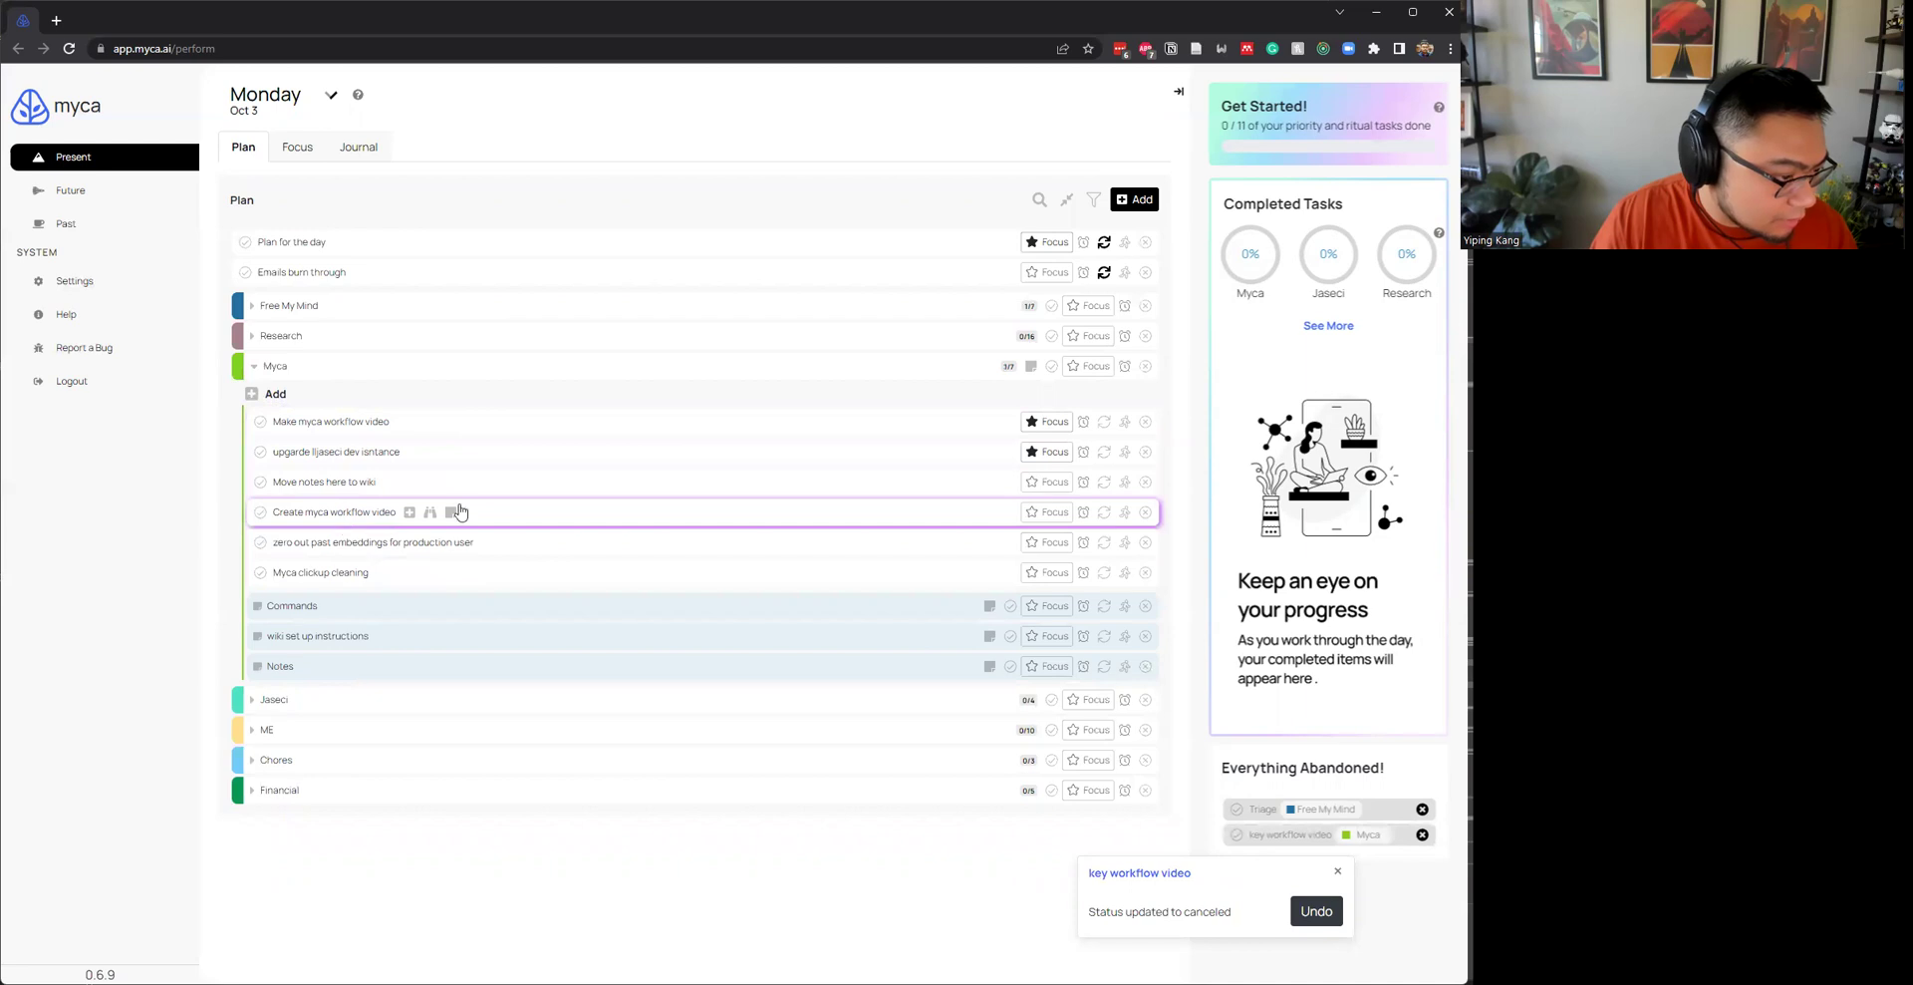
left_click(1146, 513)
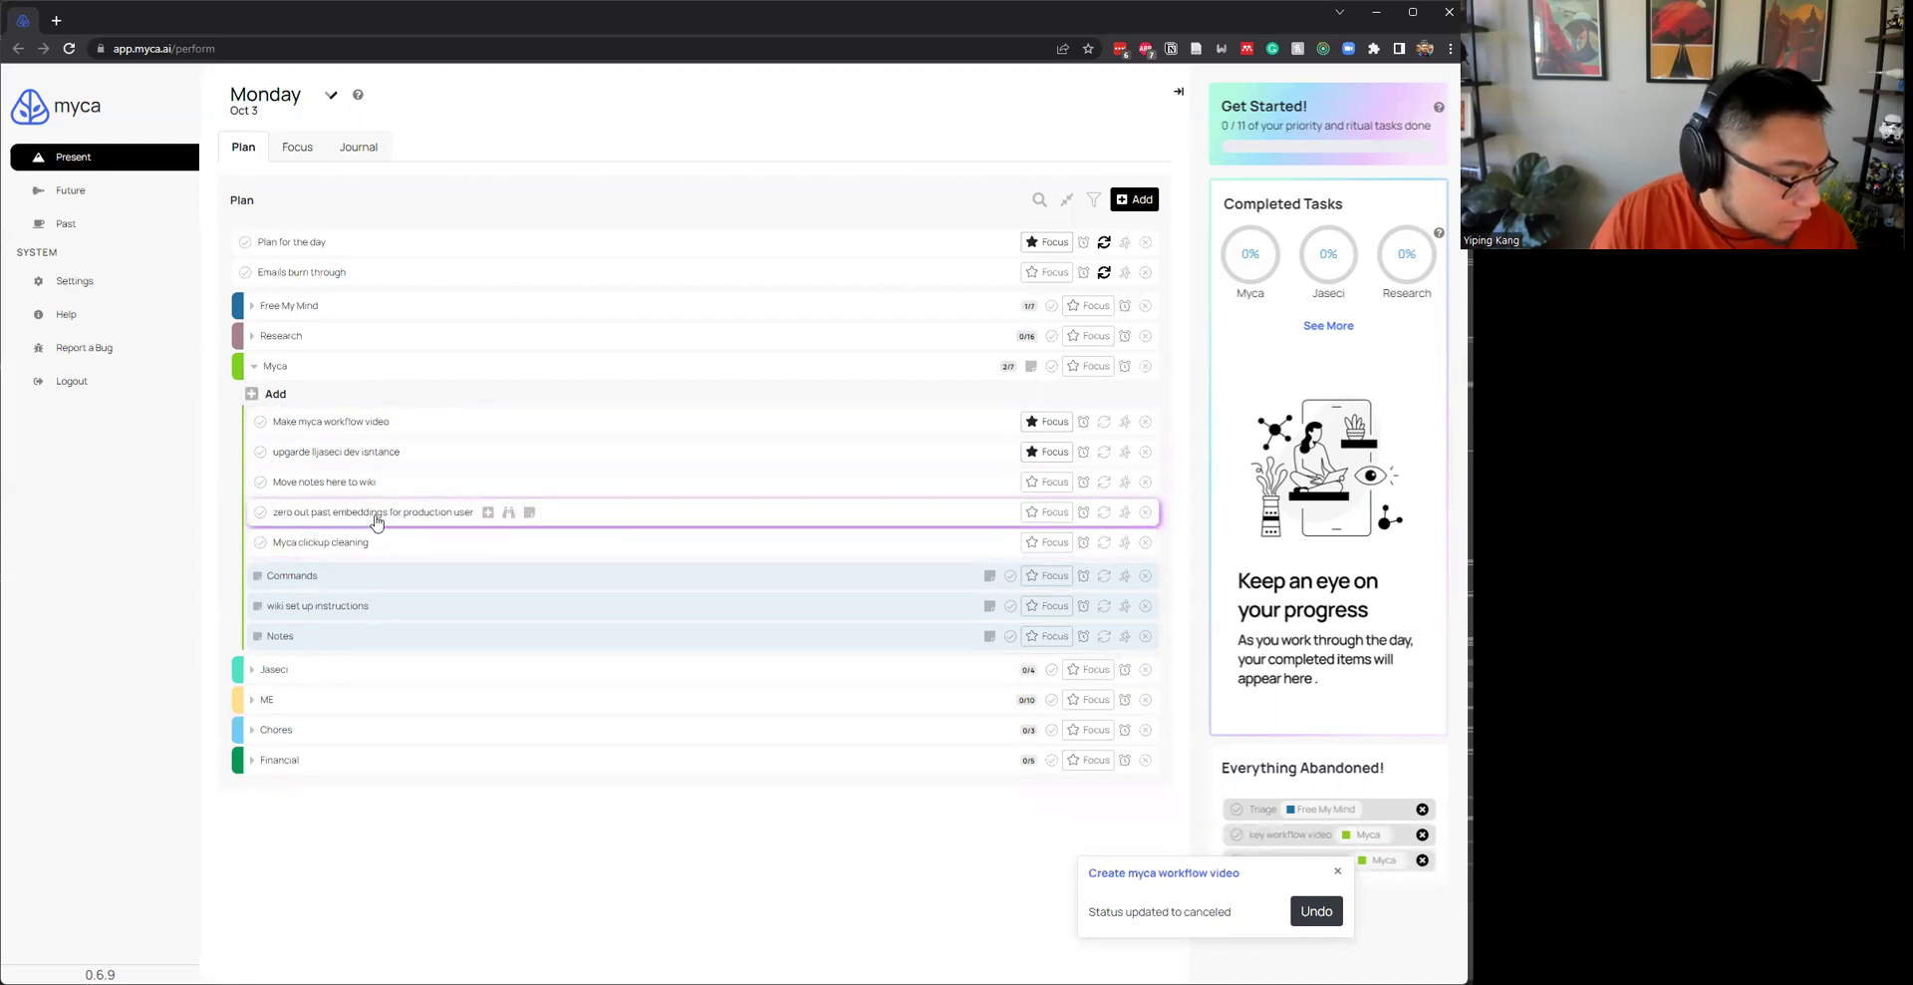
left_click(1034, 543)
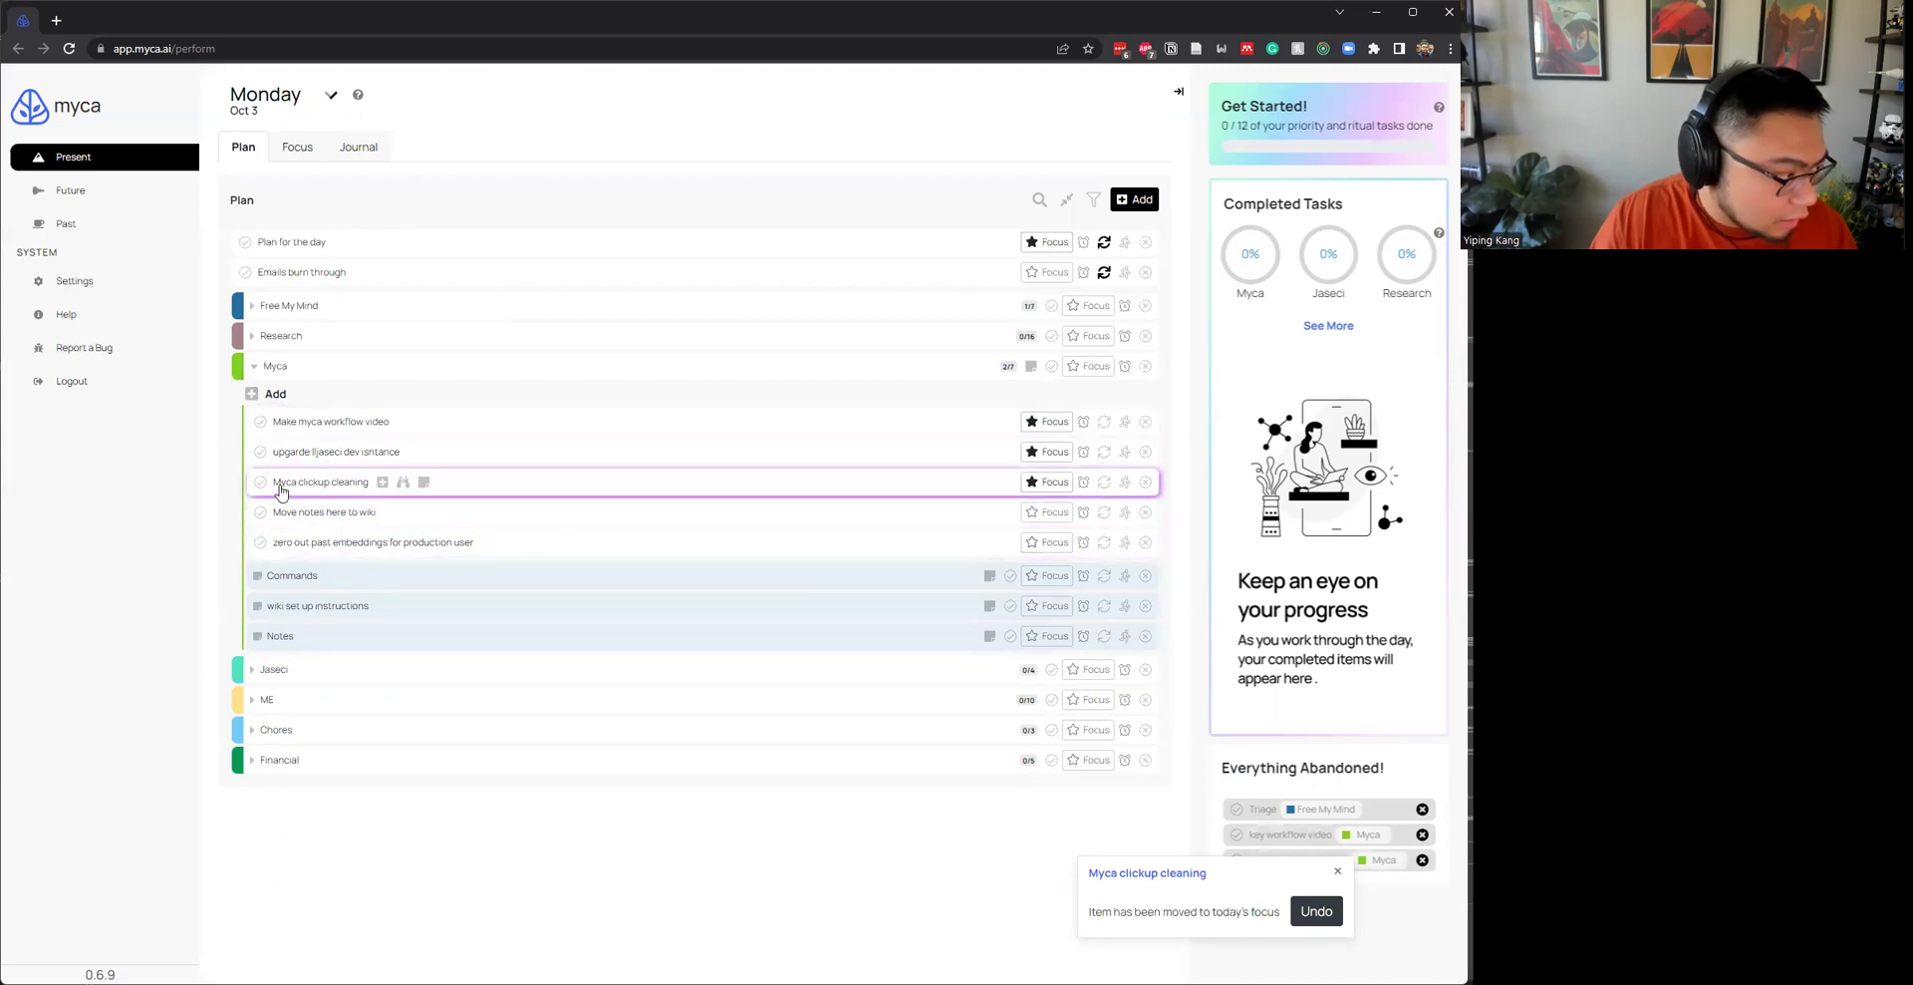
- Create the task "Check out BE tickets in clickup" in the Myca group and add it to today's focus
left_click(254, 397)
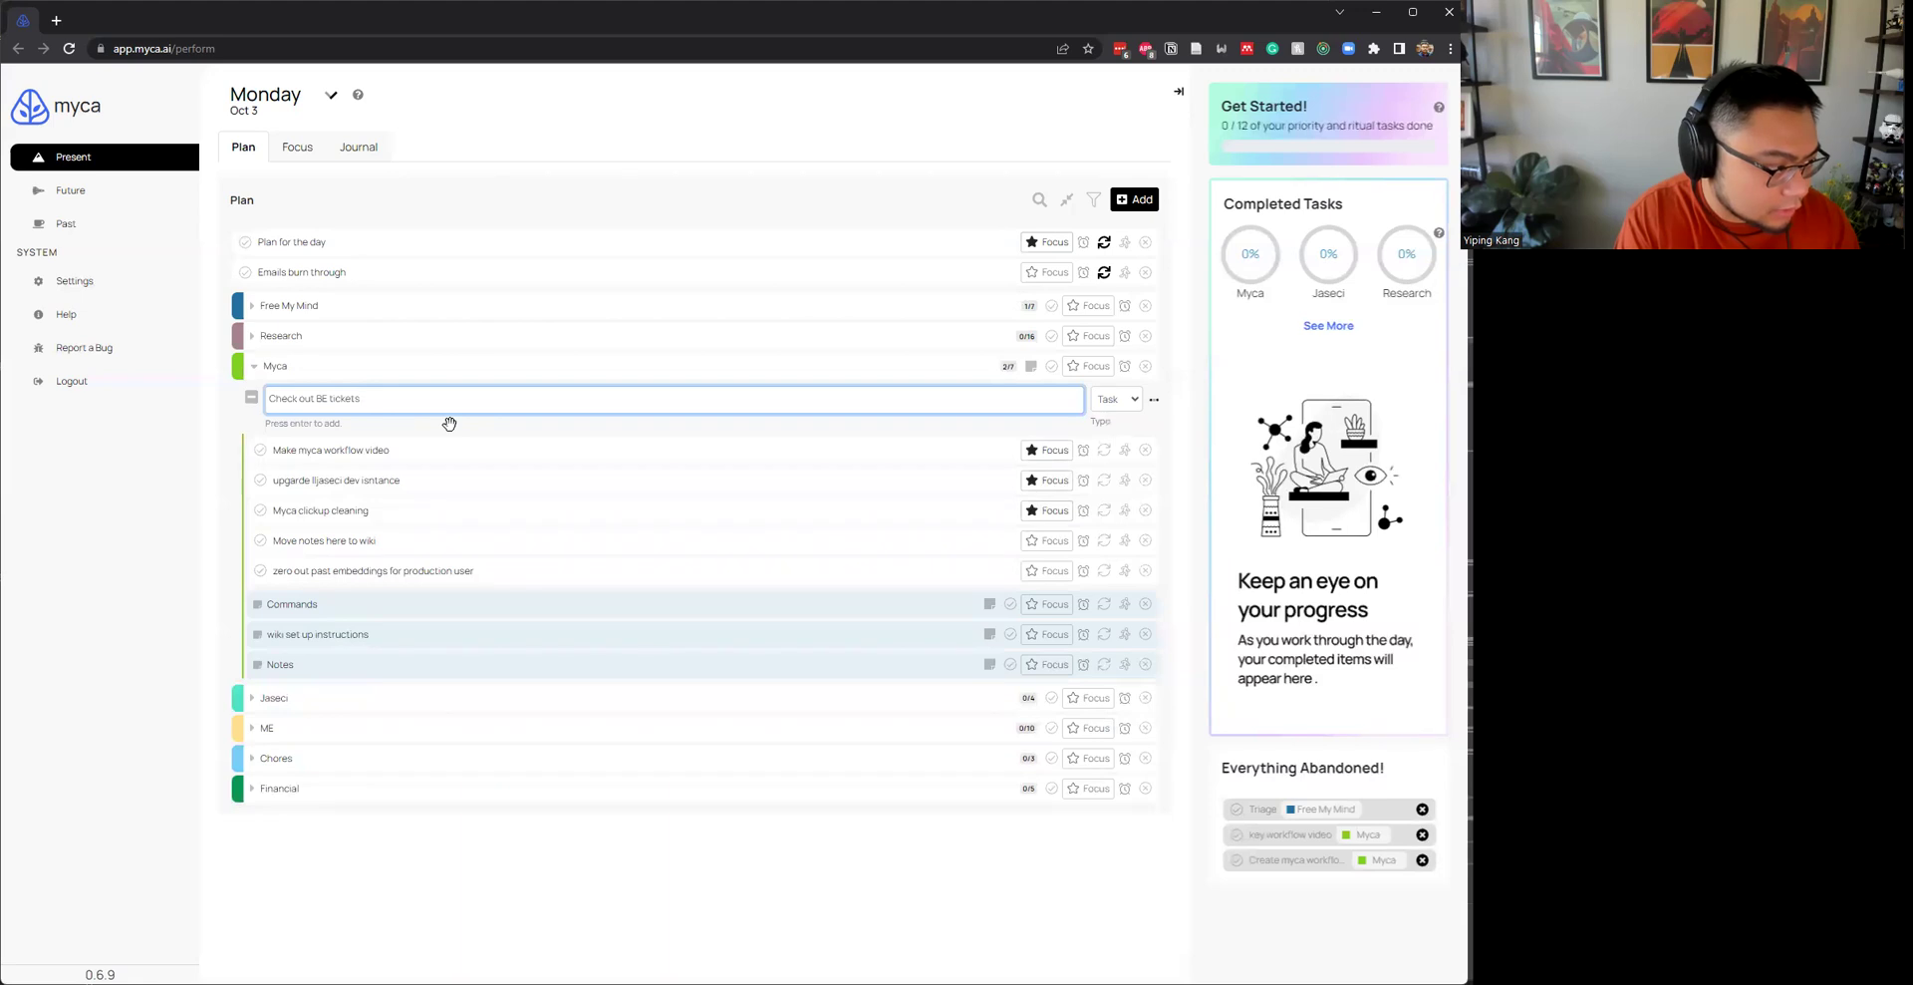
type("up")
key("Return")
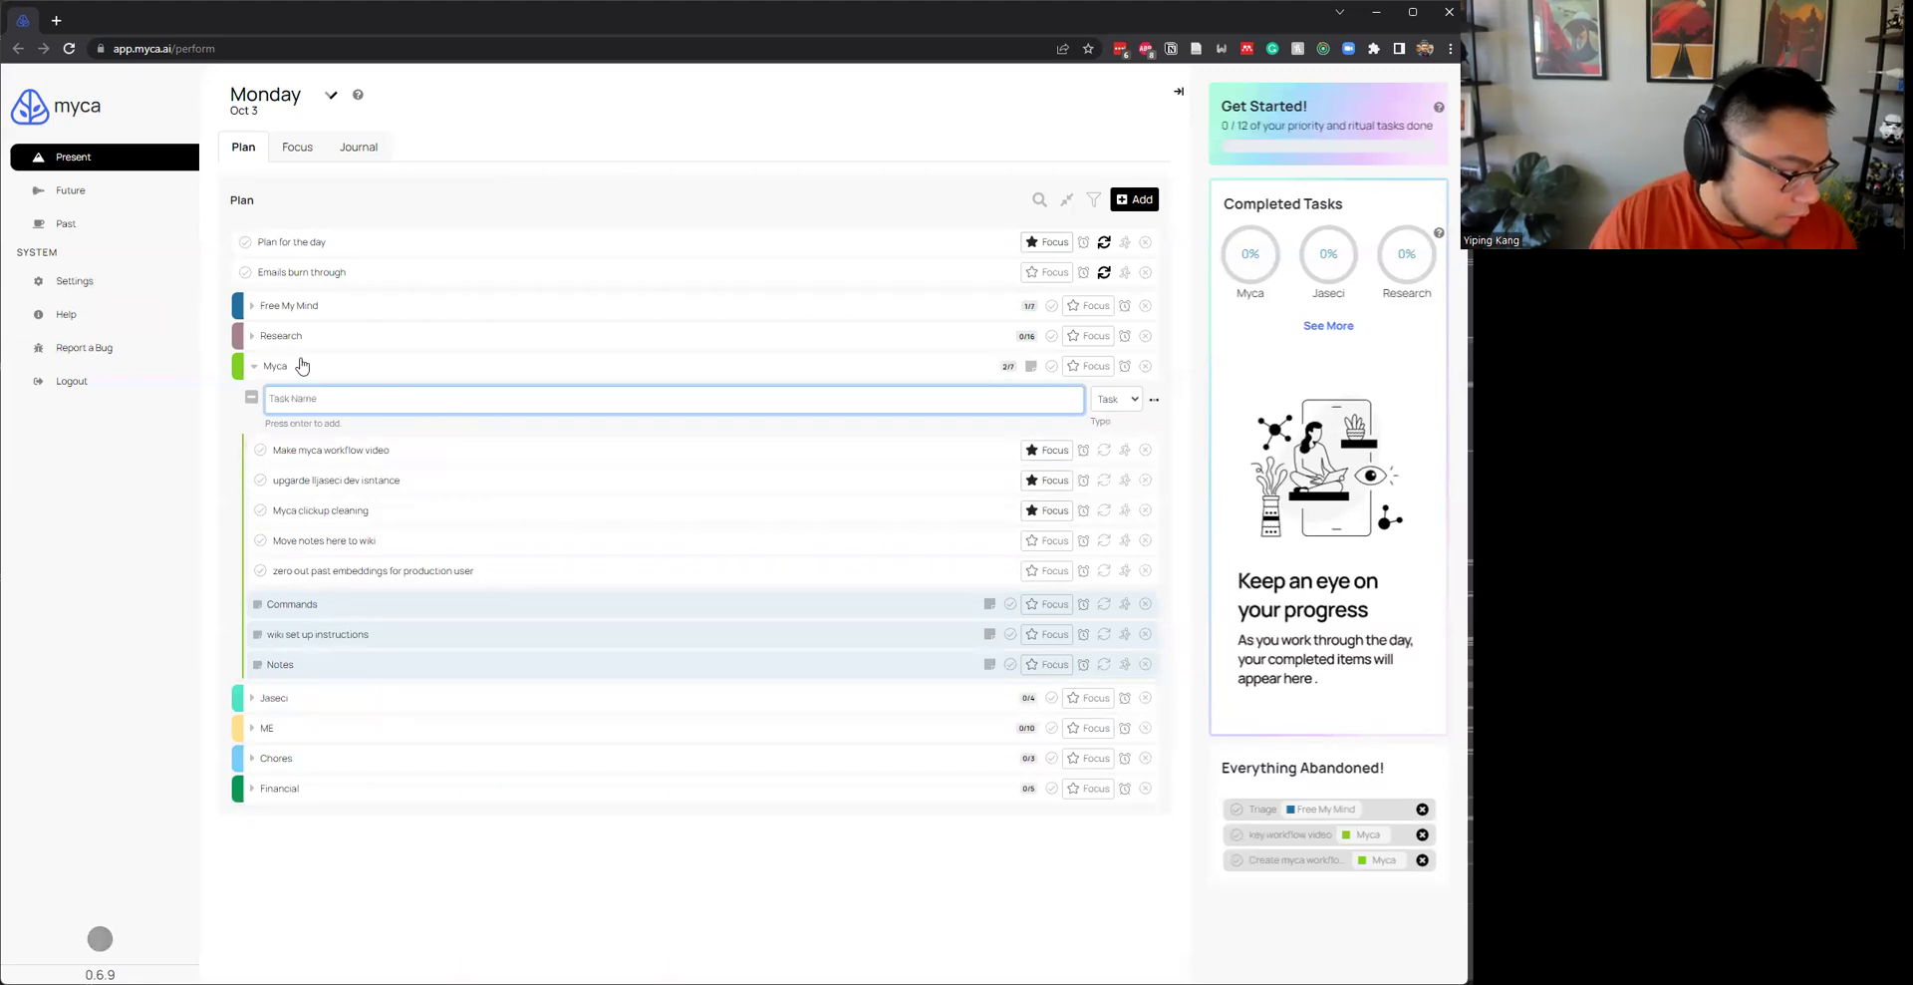
left_click(1044, 602)
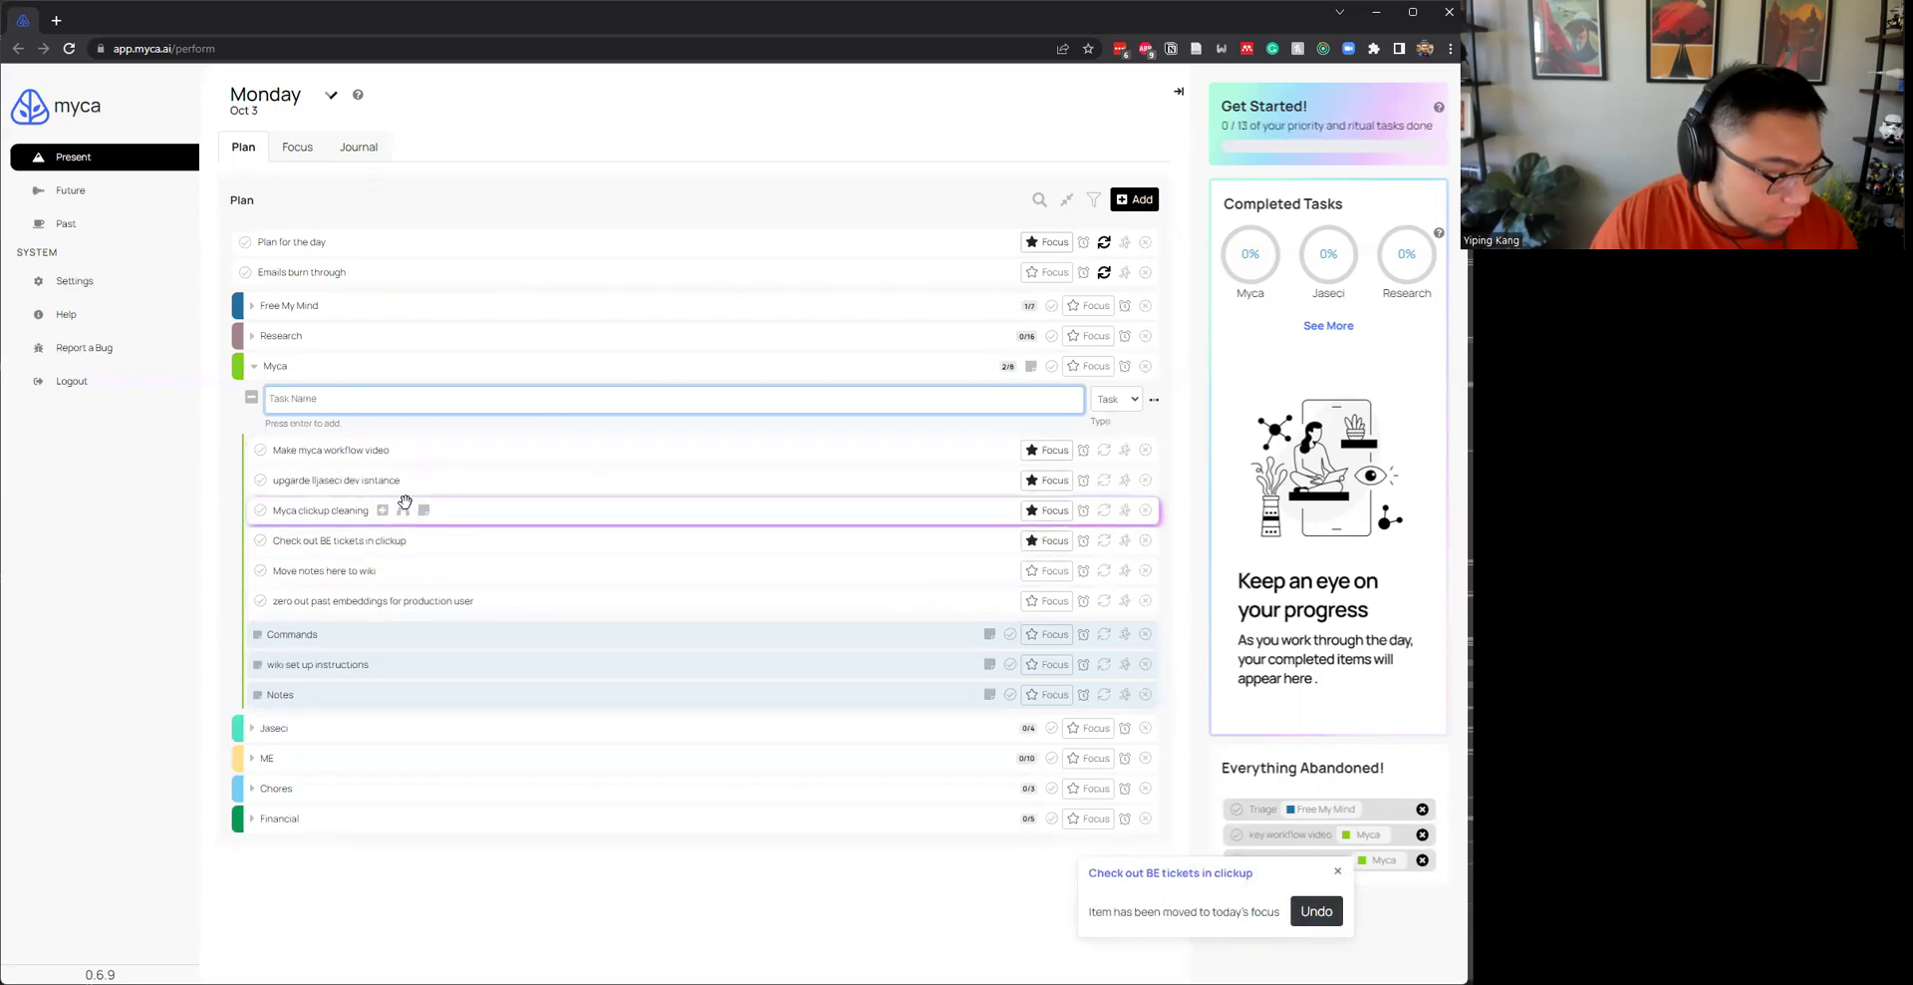
left_click(252, 397)
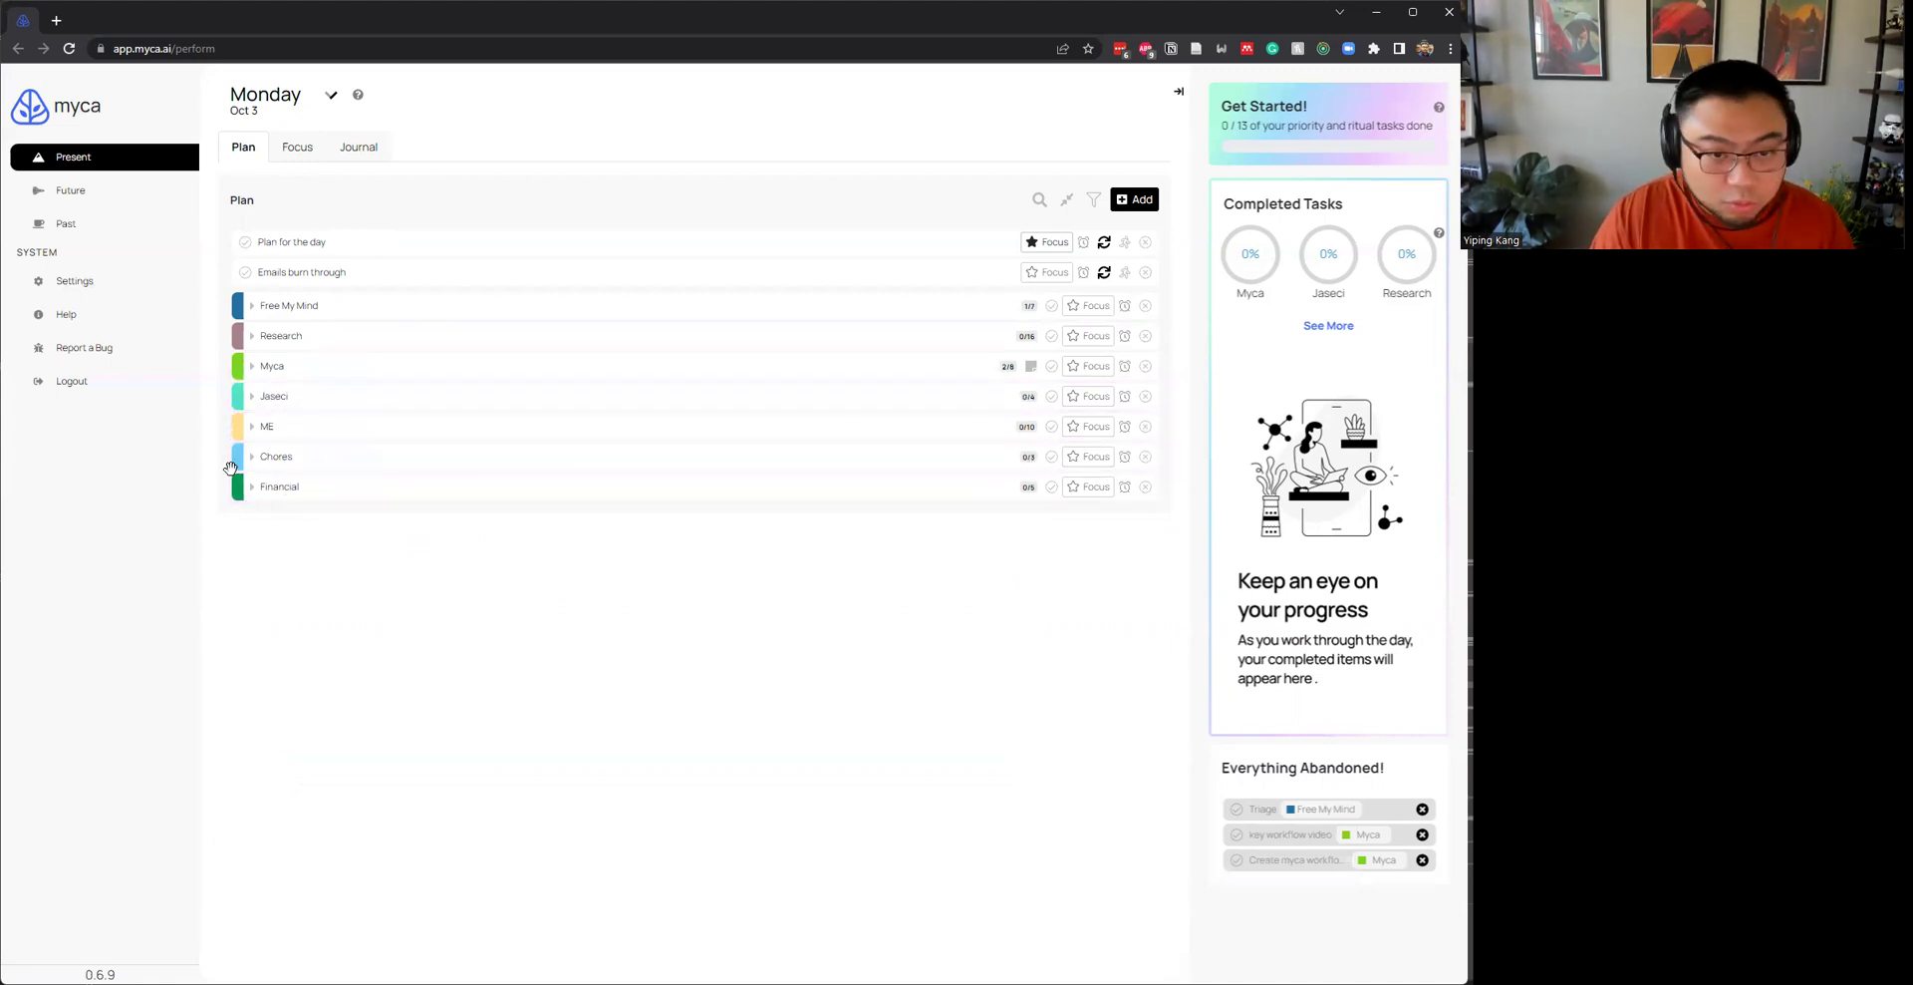
- Add the task for reviewing jac code for efficiency in the Jaseci group to today's focus
left_click(267, 398)
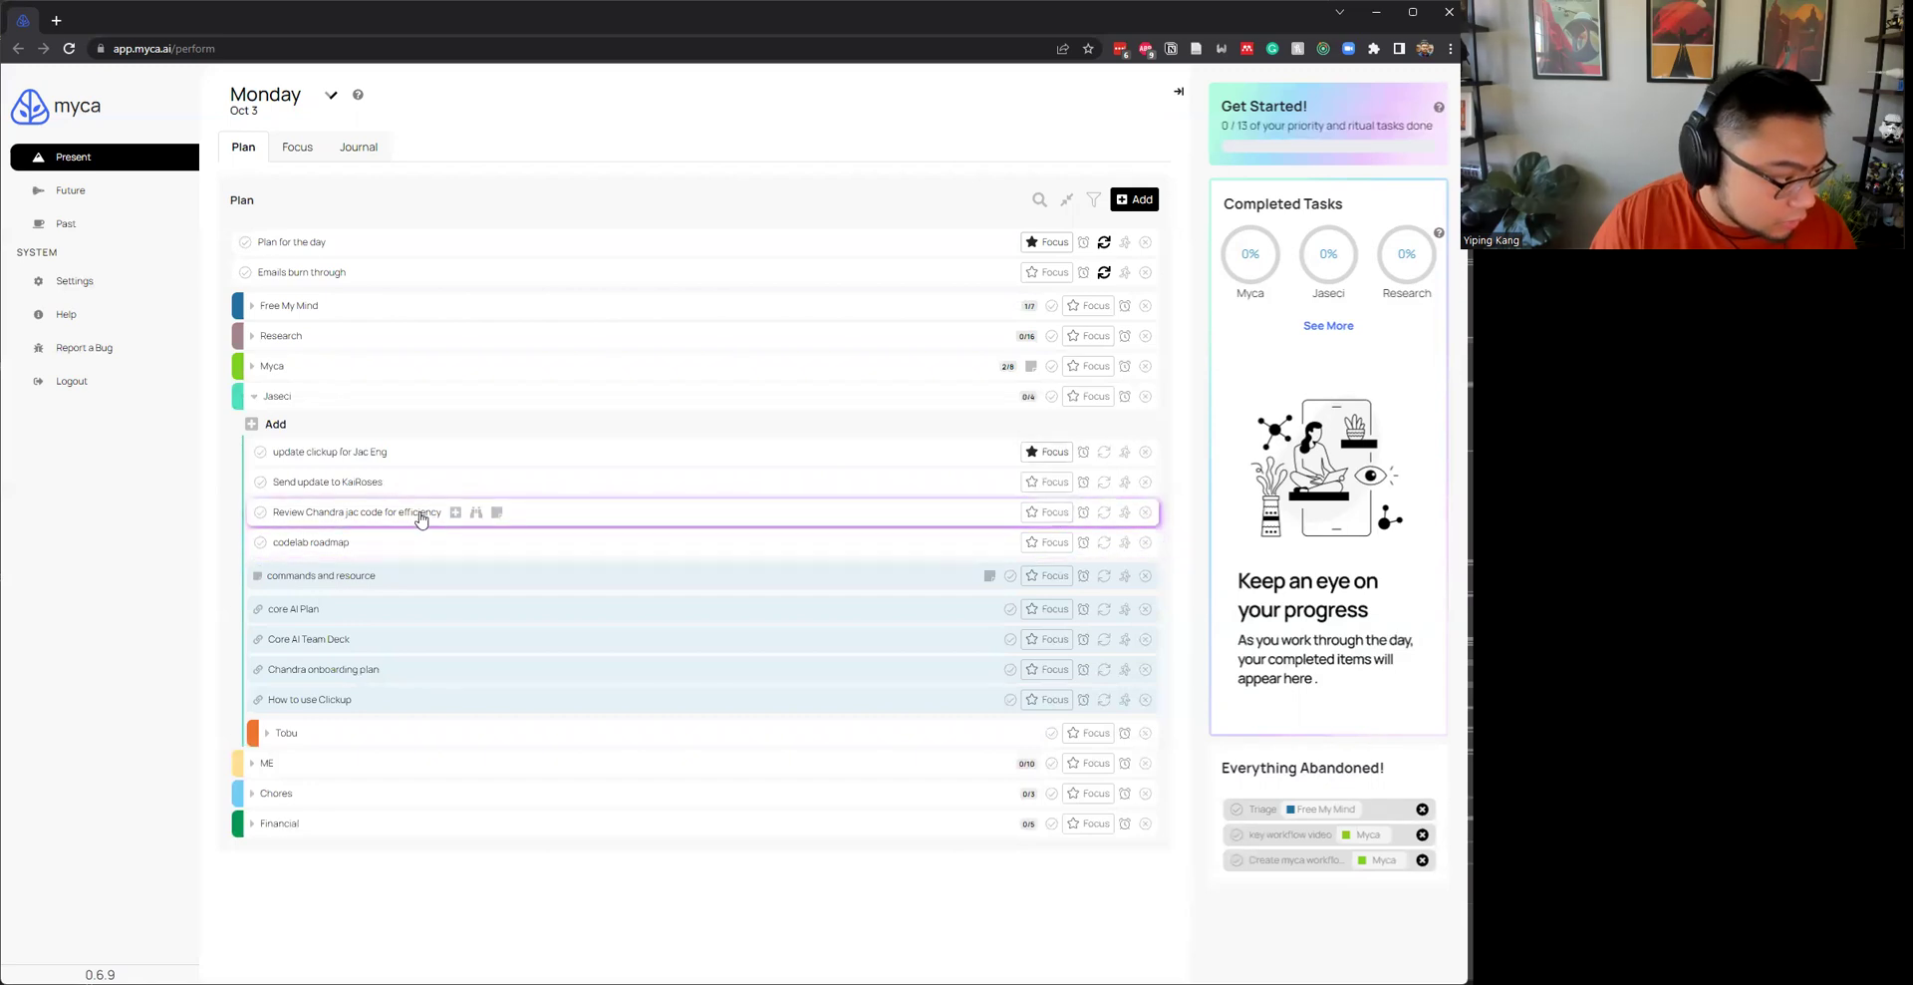
left_click(1037, 514)
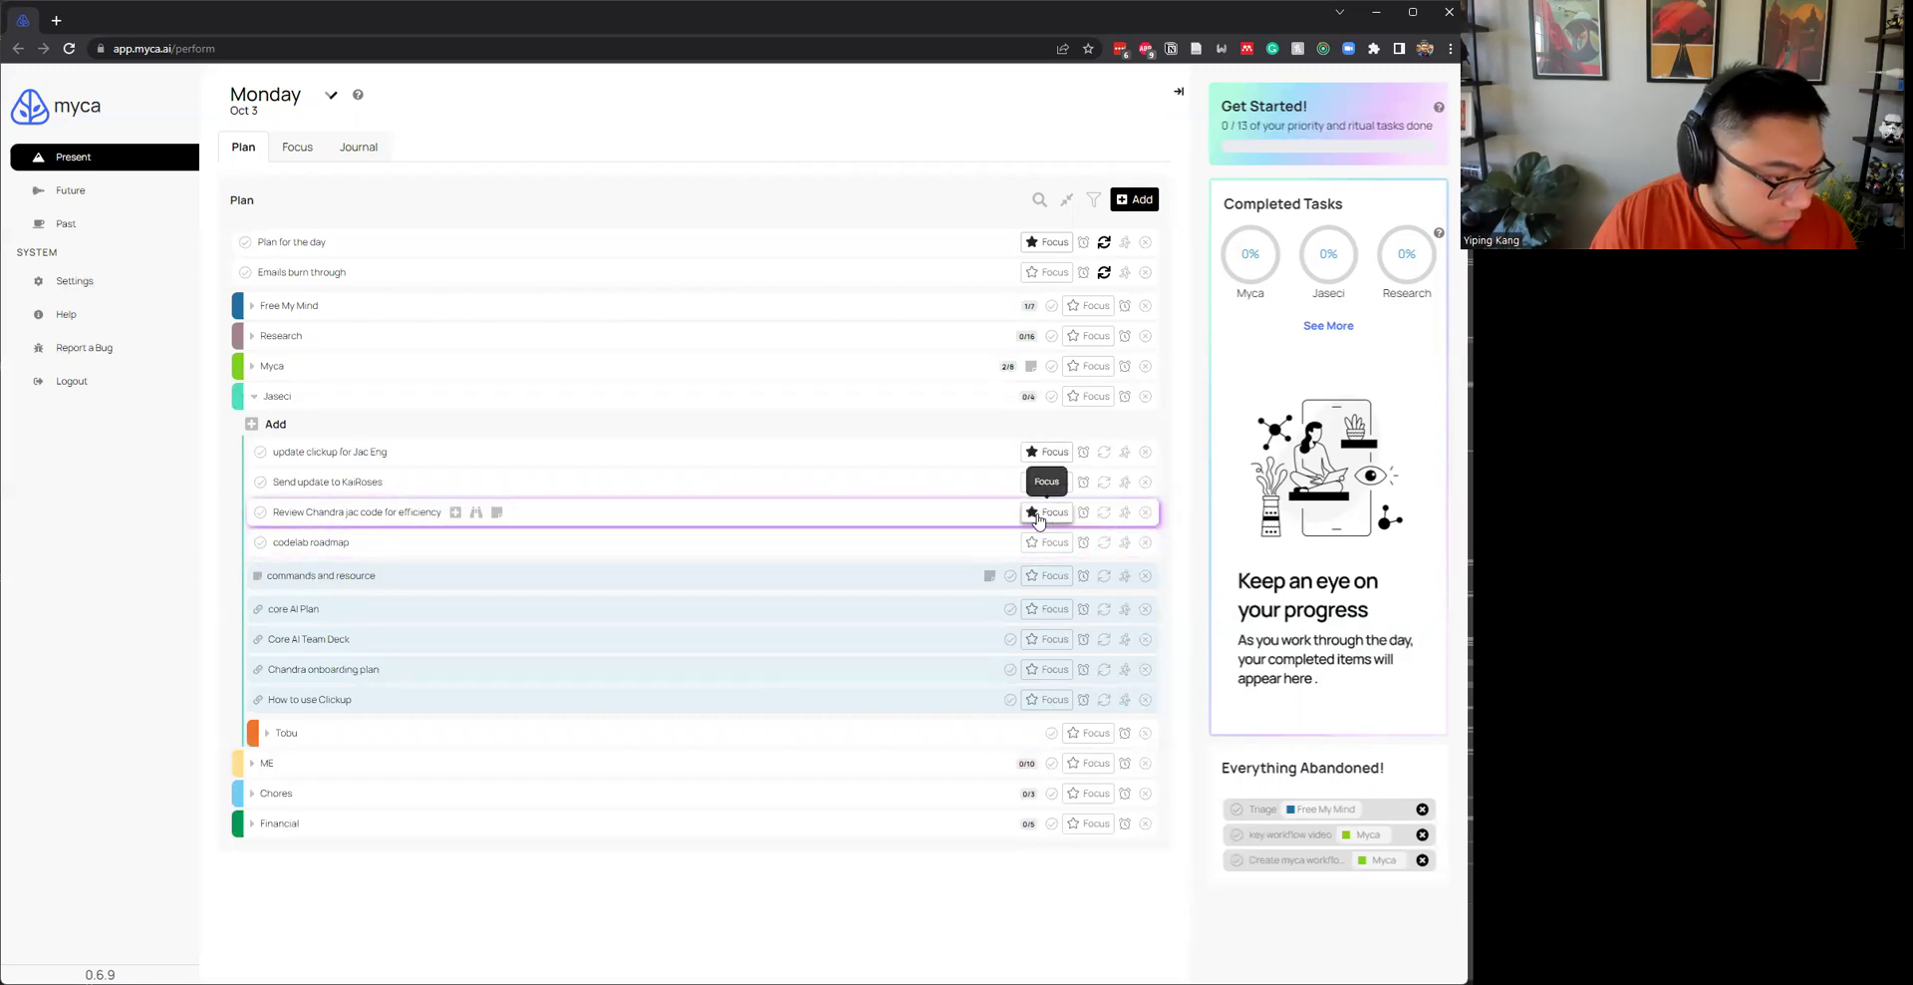
left_click(269, 397)
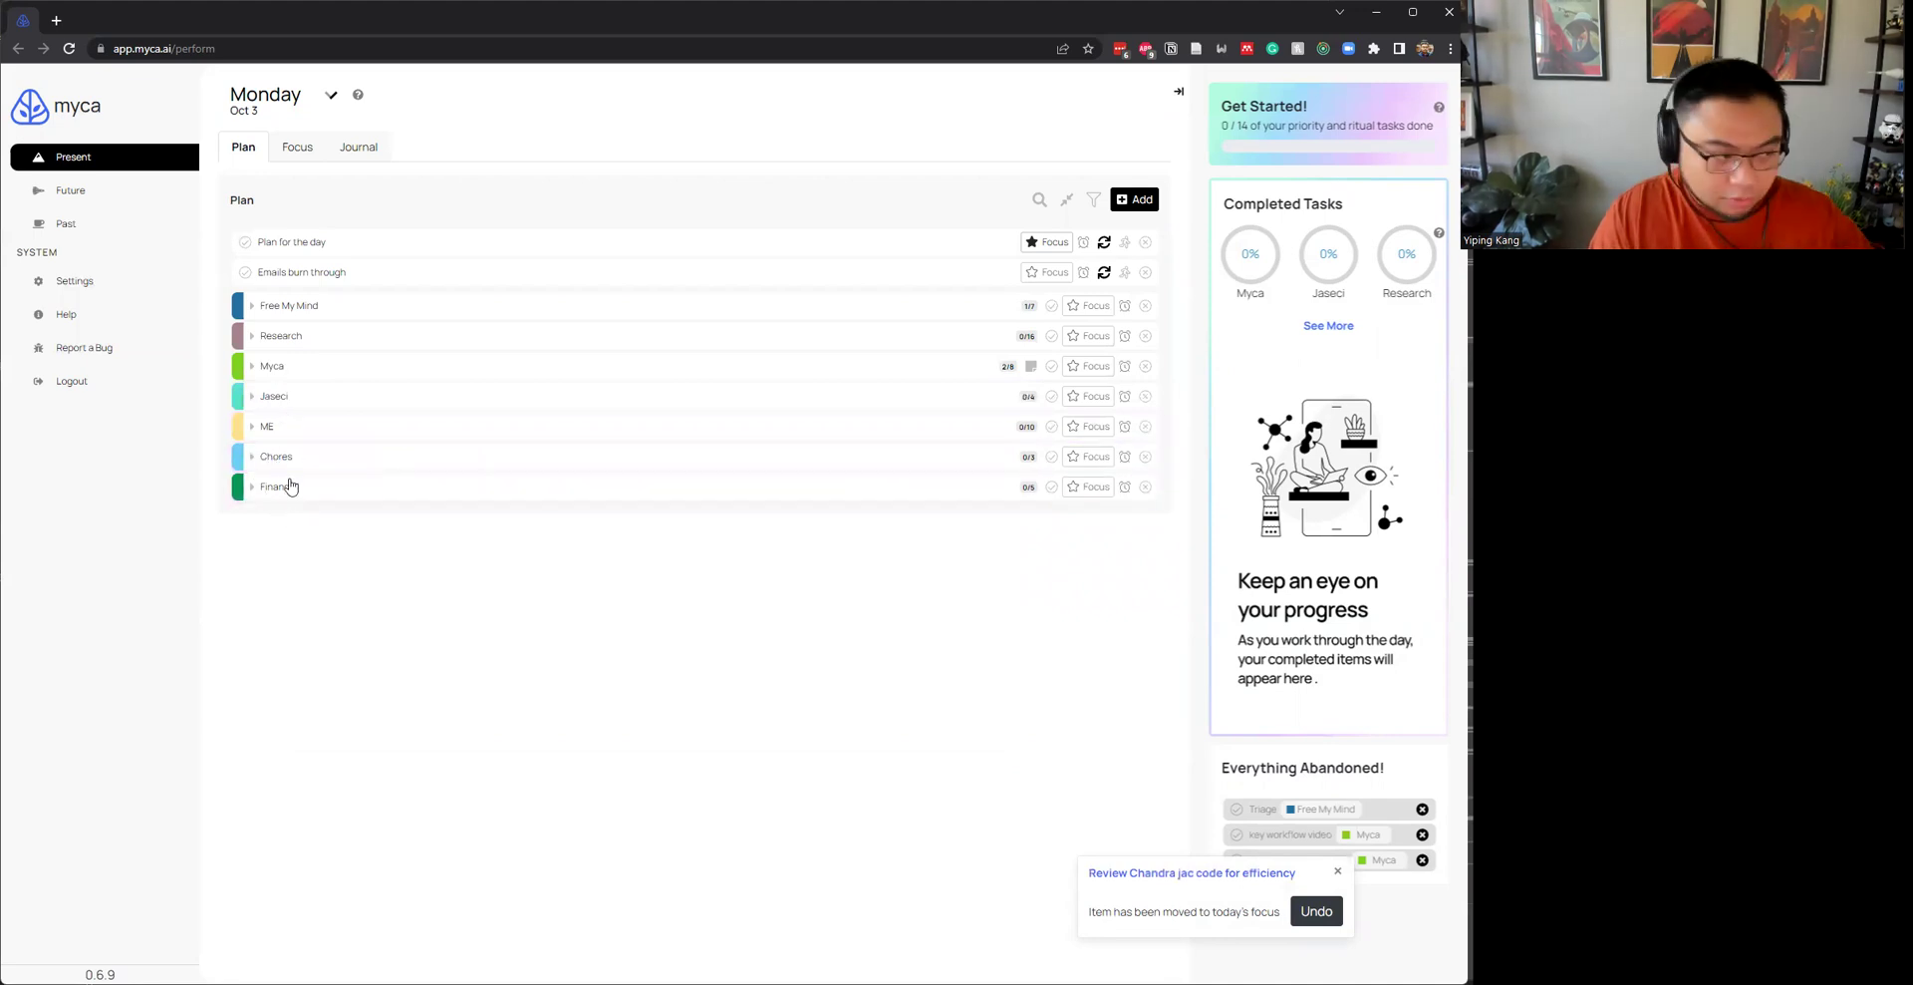
- Reorder today's focus list so the lljaseci dev instance upgrade comes first and "Make myca workflow video" second
left_click(288, 154)
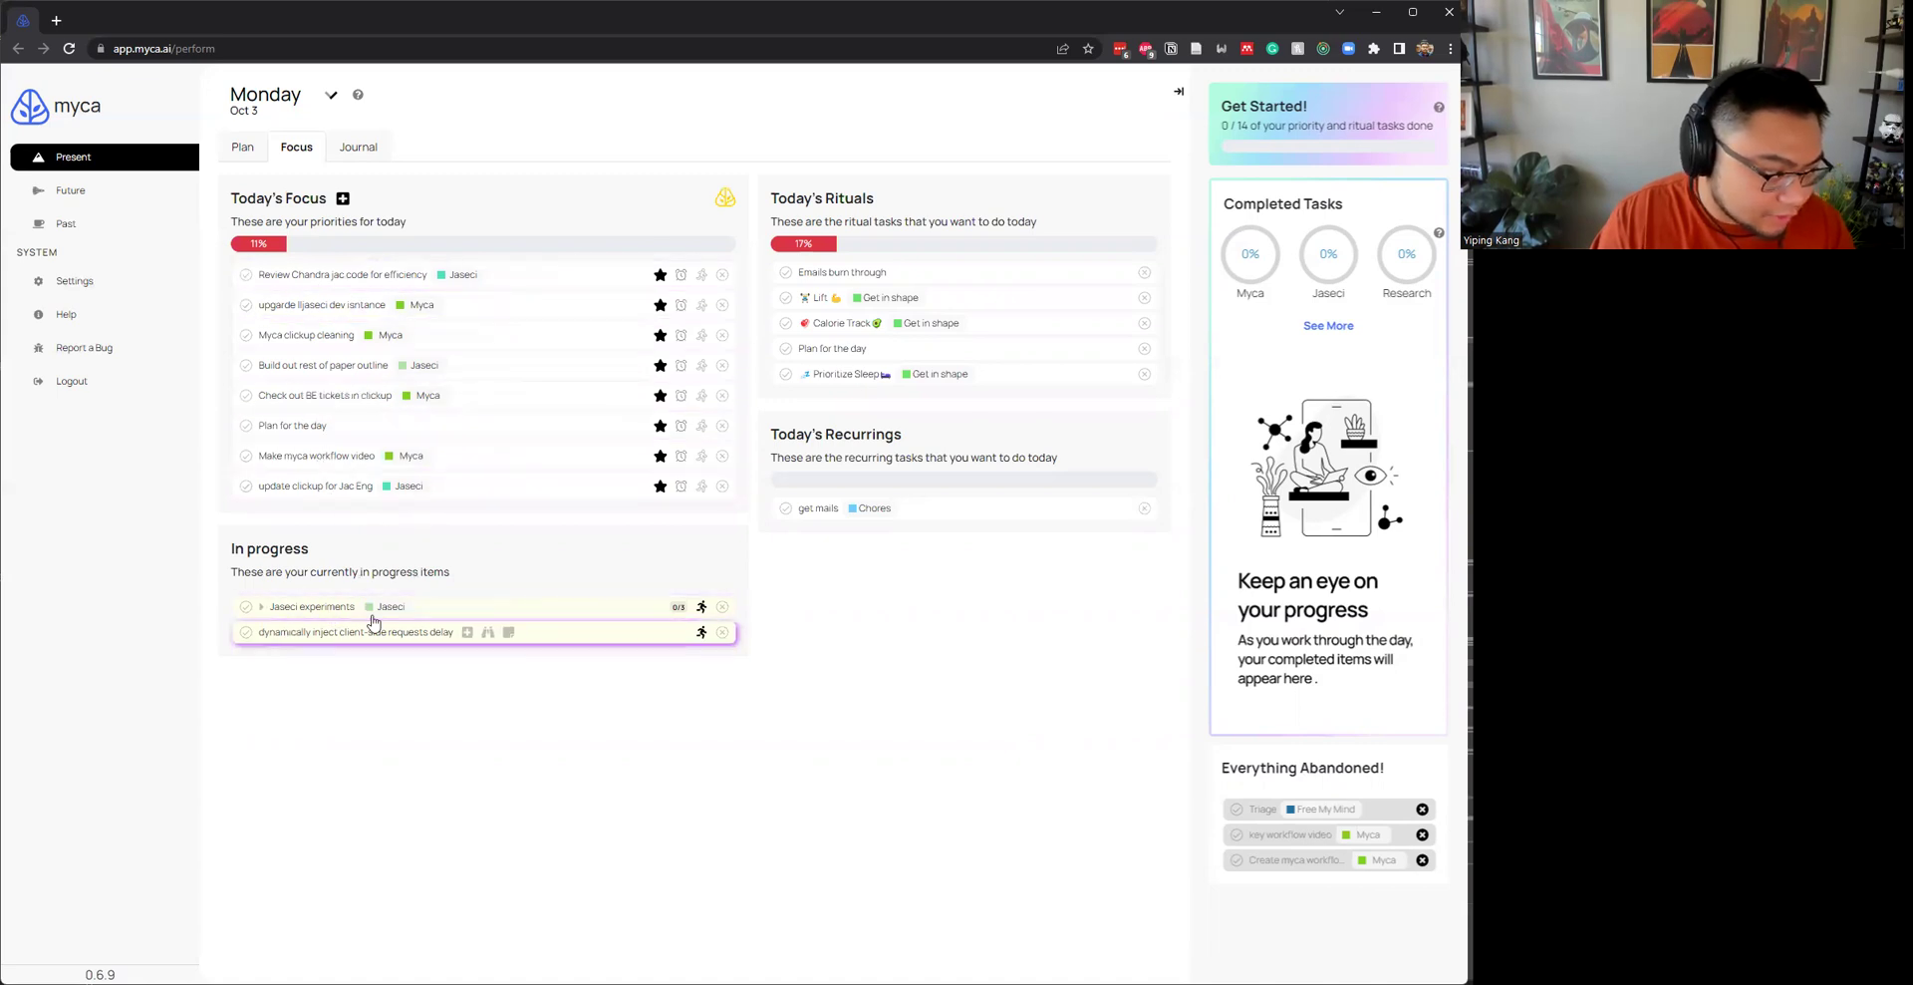
left_click(261, 606)
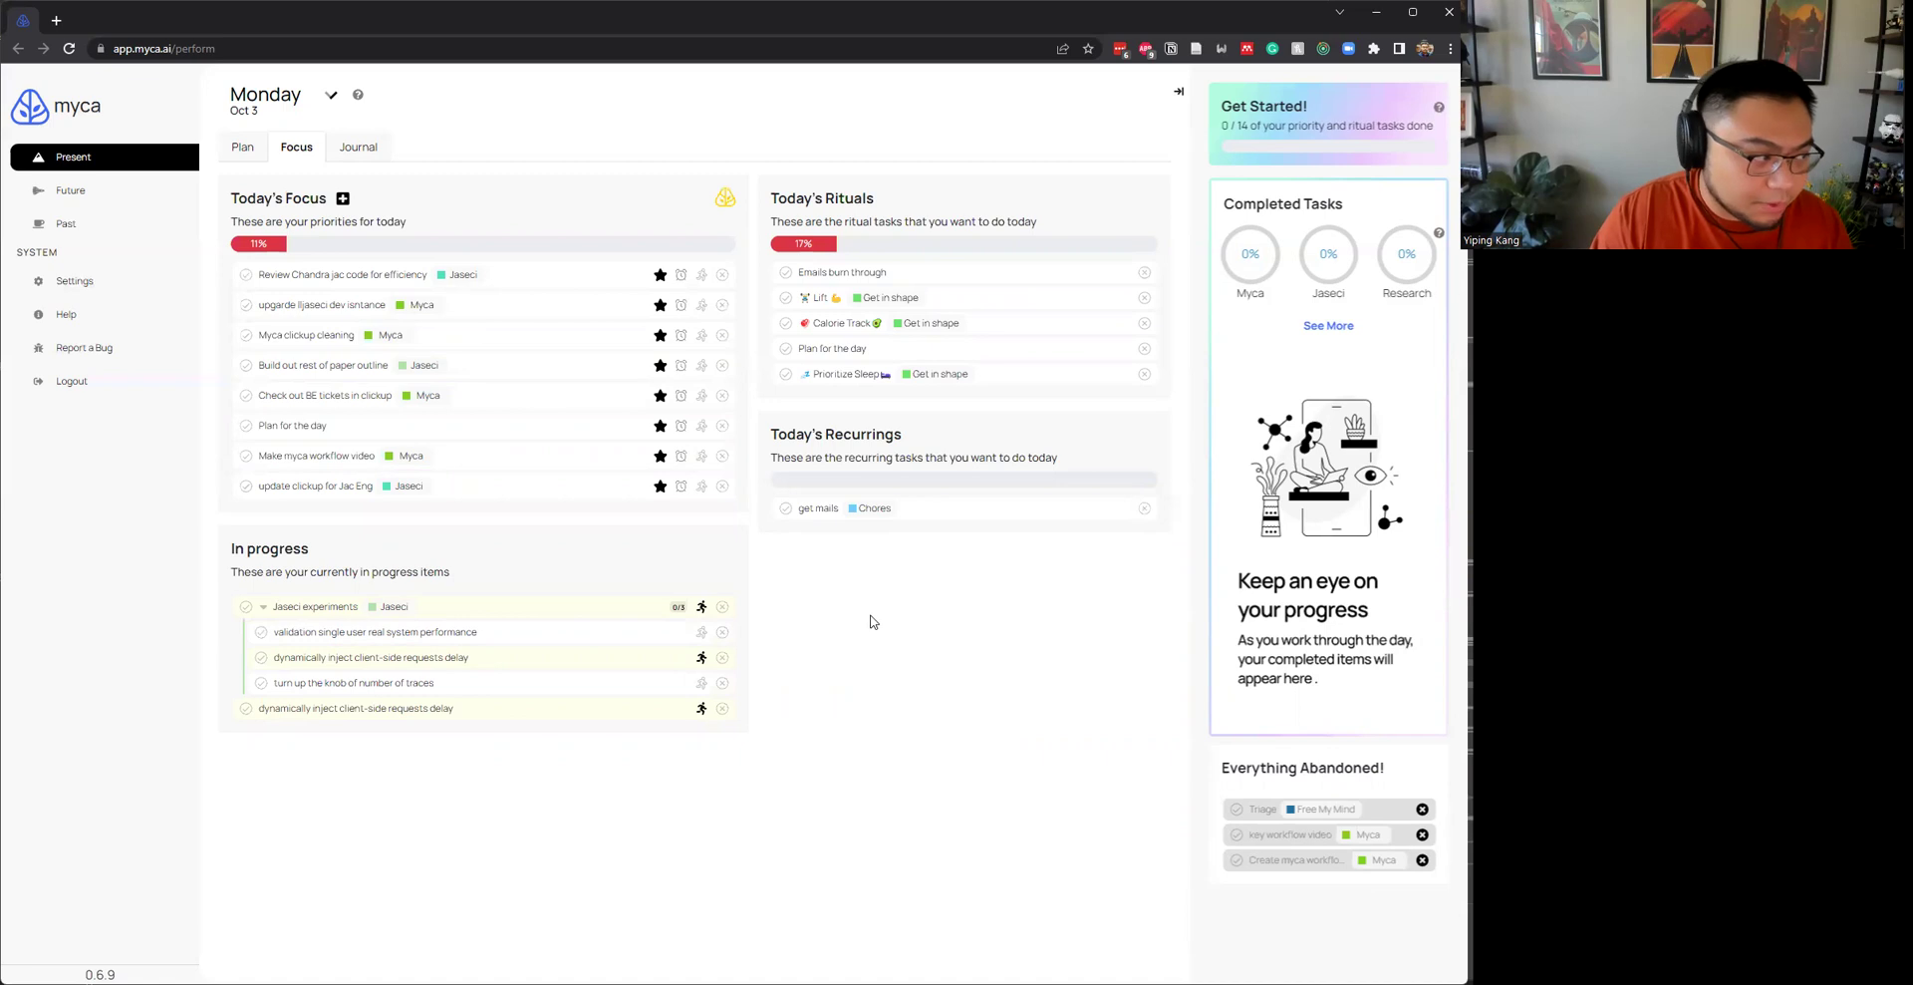
mouse_move(284, 304)
left_mouse_down()
mouse_move(336, 271)
mouse_move(289, 277)
left_mouse_up()
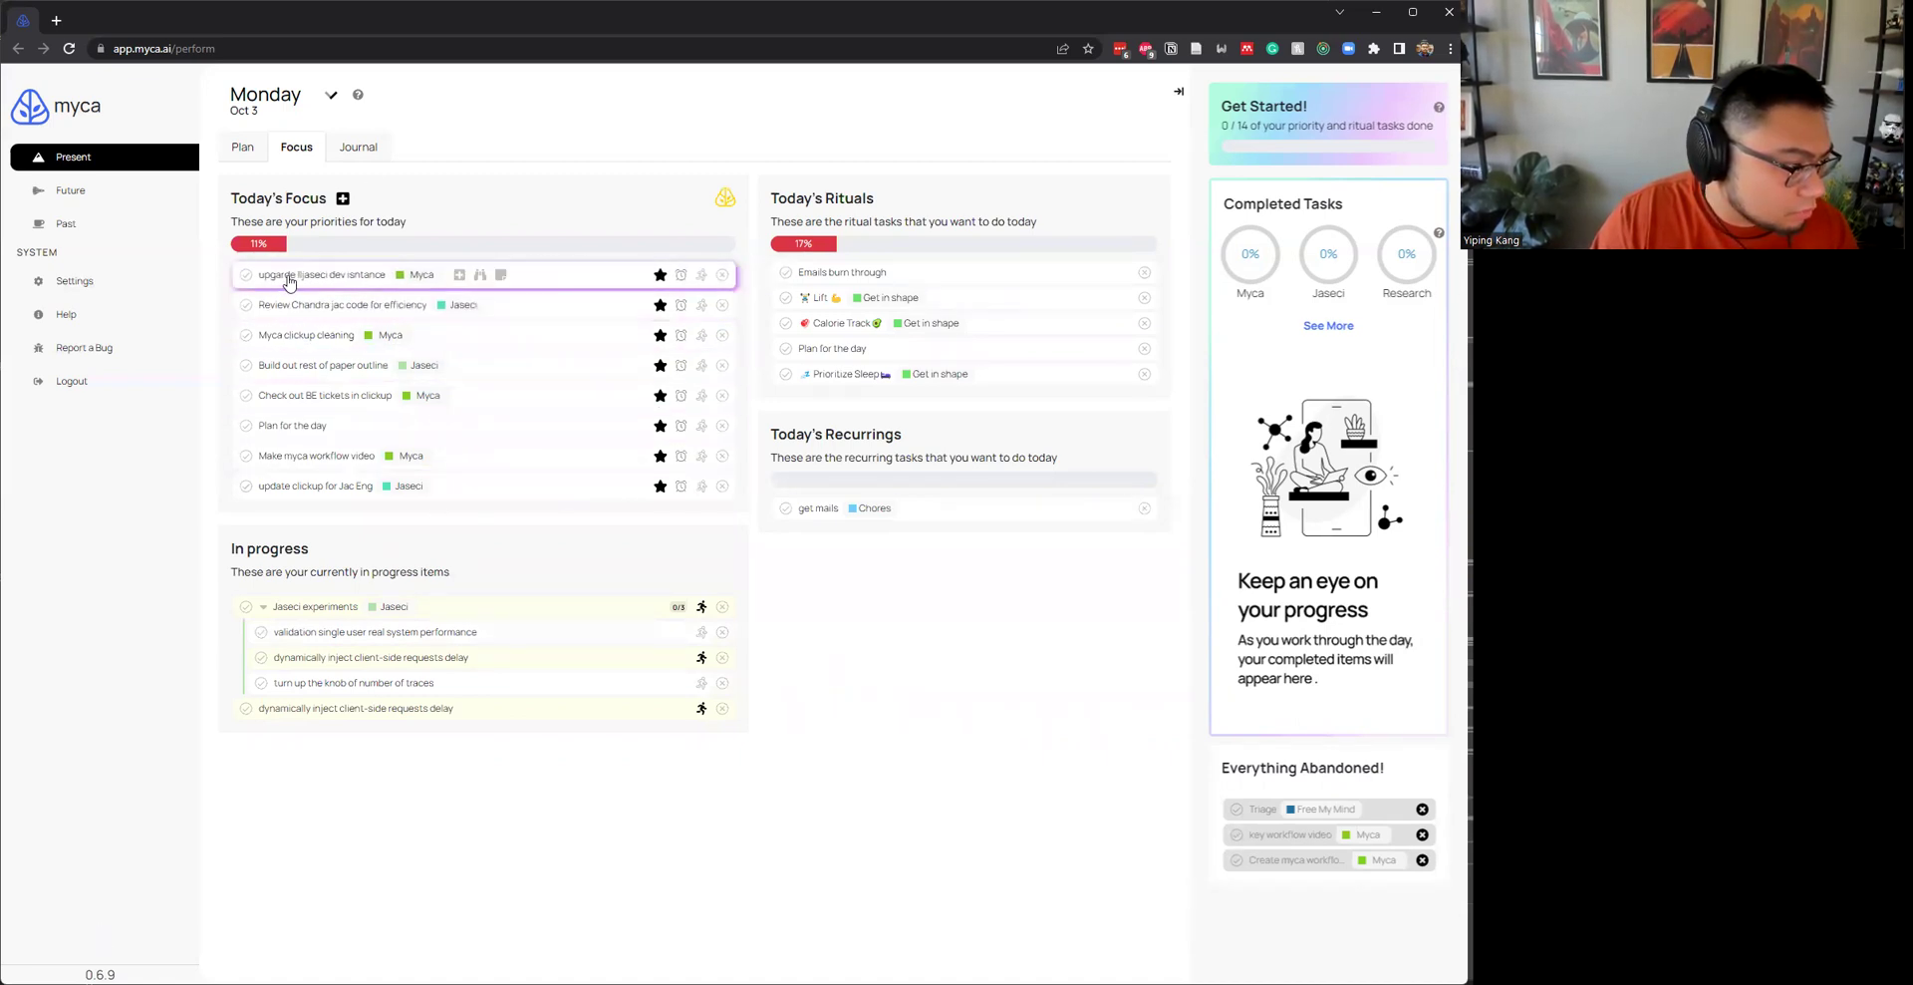
left_click_drag(362, 456, 332, 299)
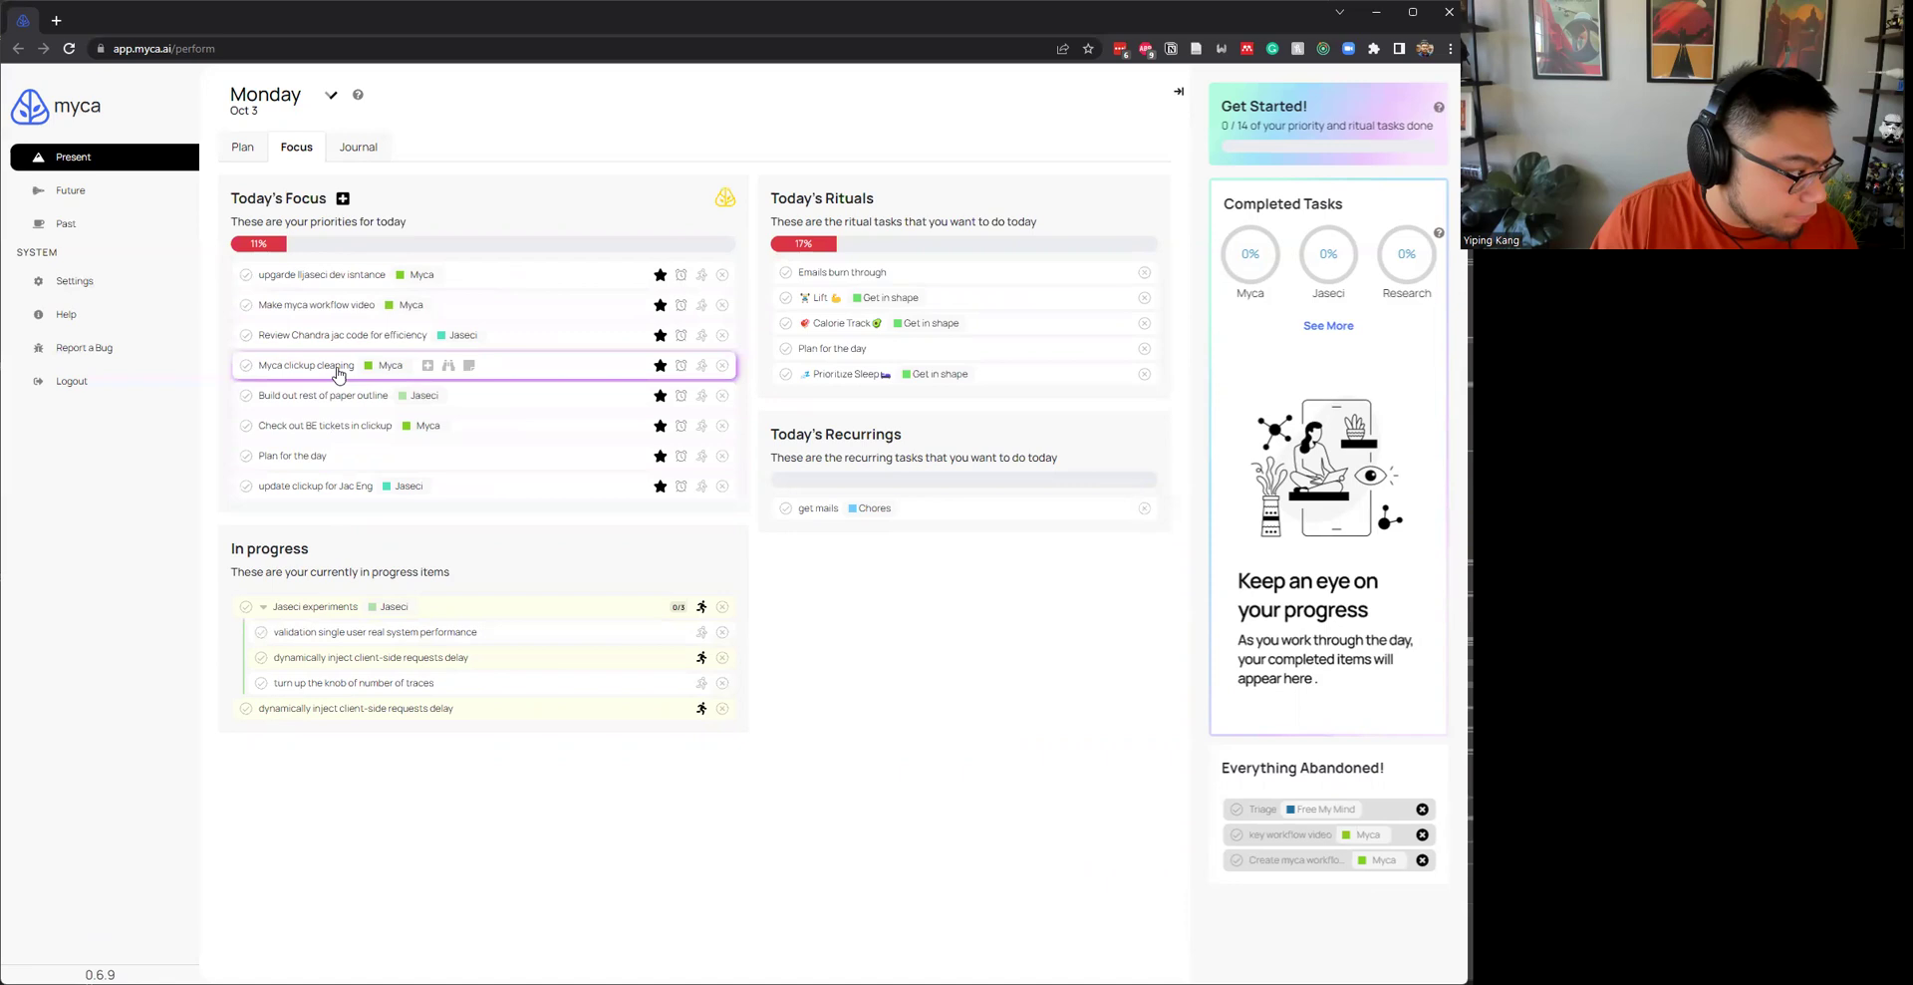
- Move "Myca clickup cleaning" to third place in today's focus list and mark "Plan for the day" as done
mouse_move(335, 341)
left_mouse_down()
mouse_move(321, 324)
mouse_move(319, 361)
left_mouse_up()
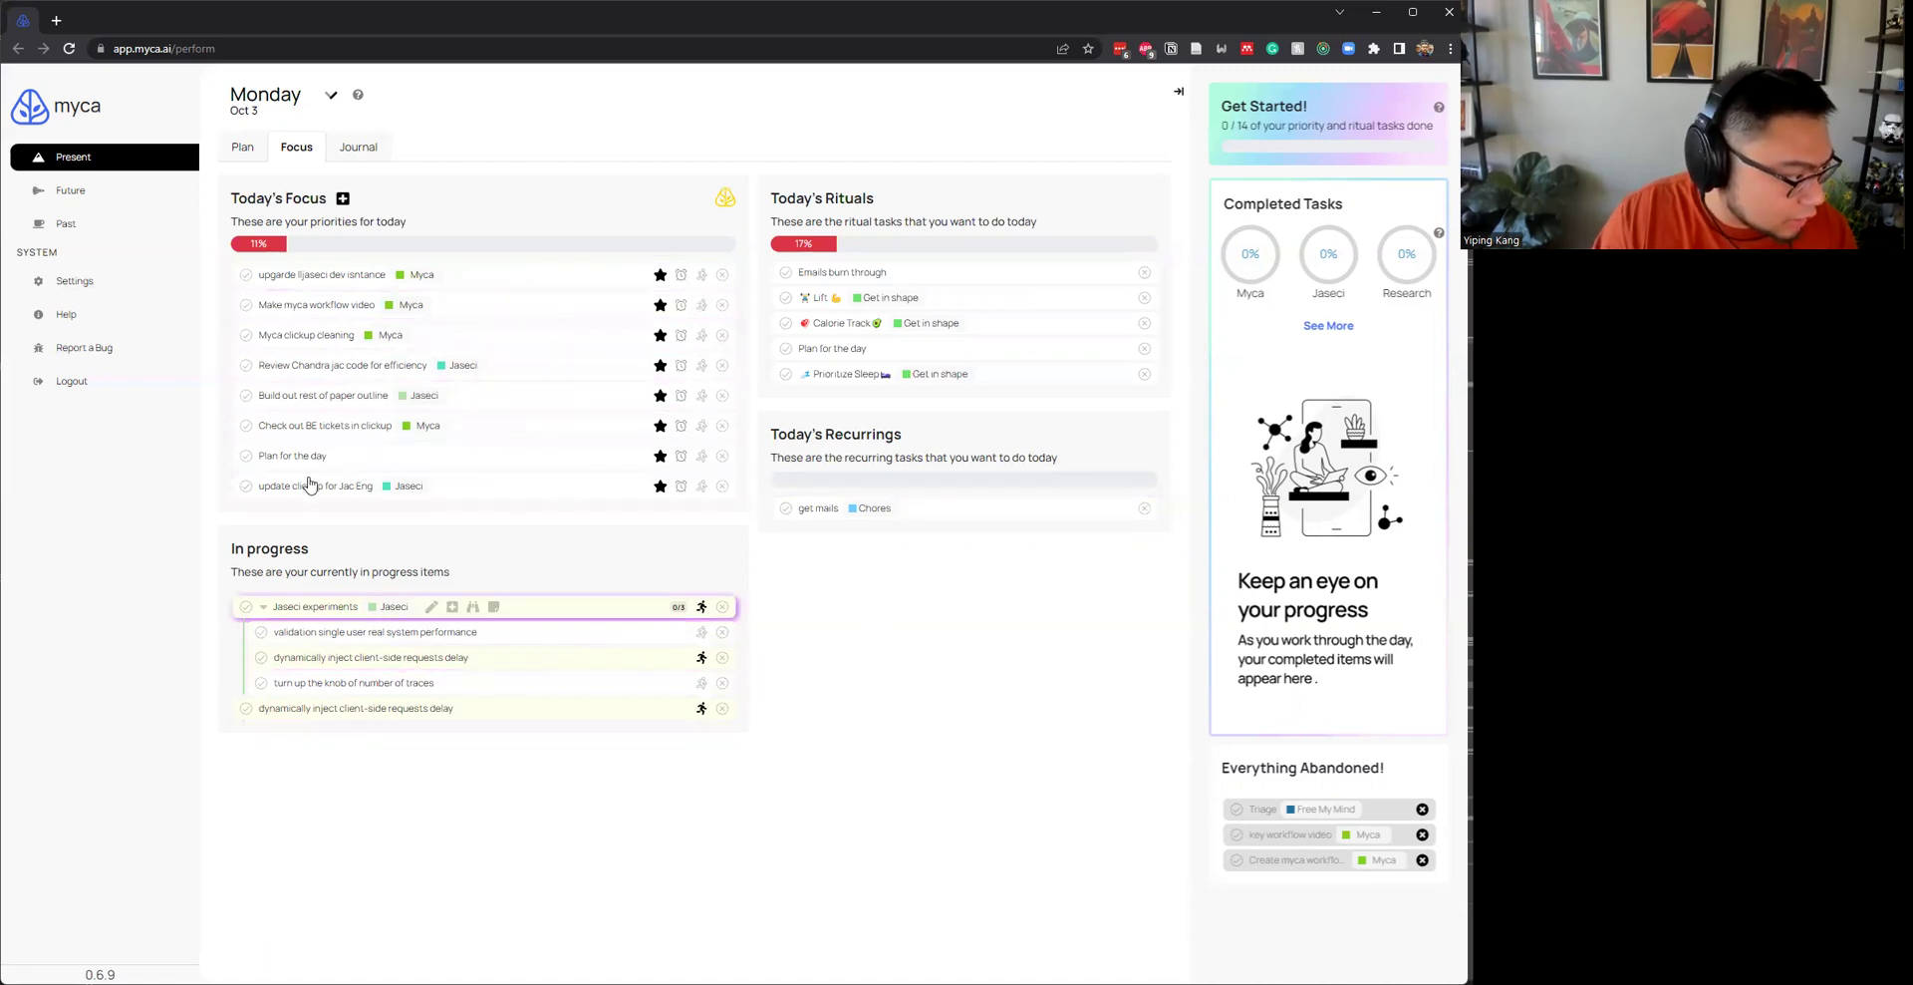
left_click(245, 455)
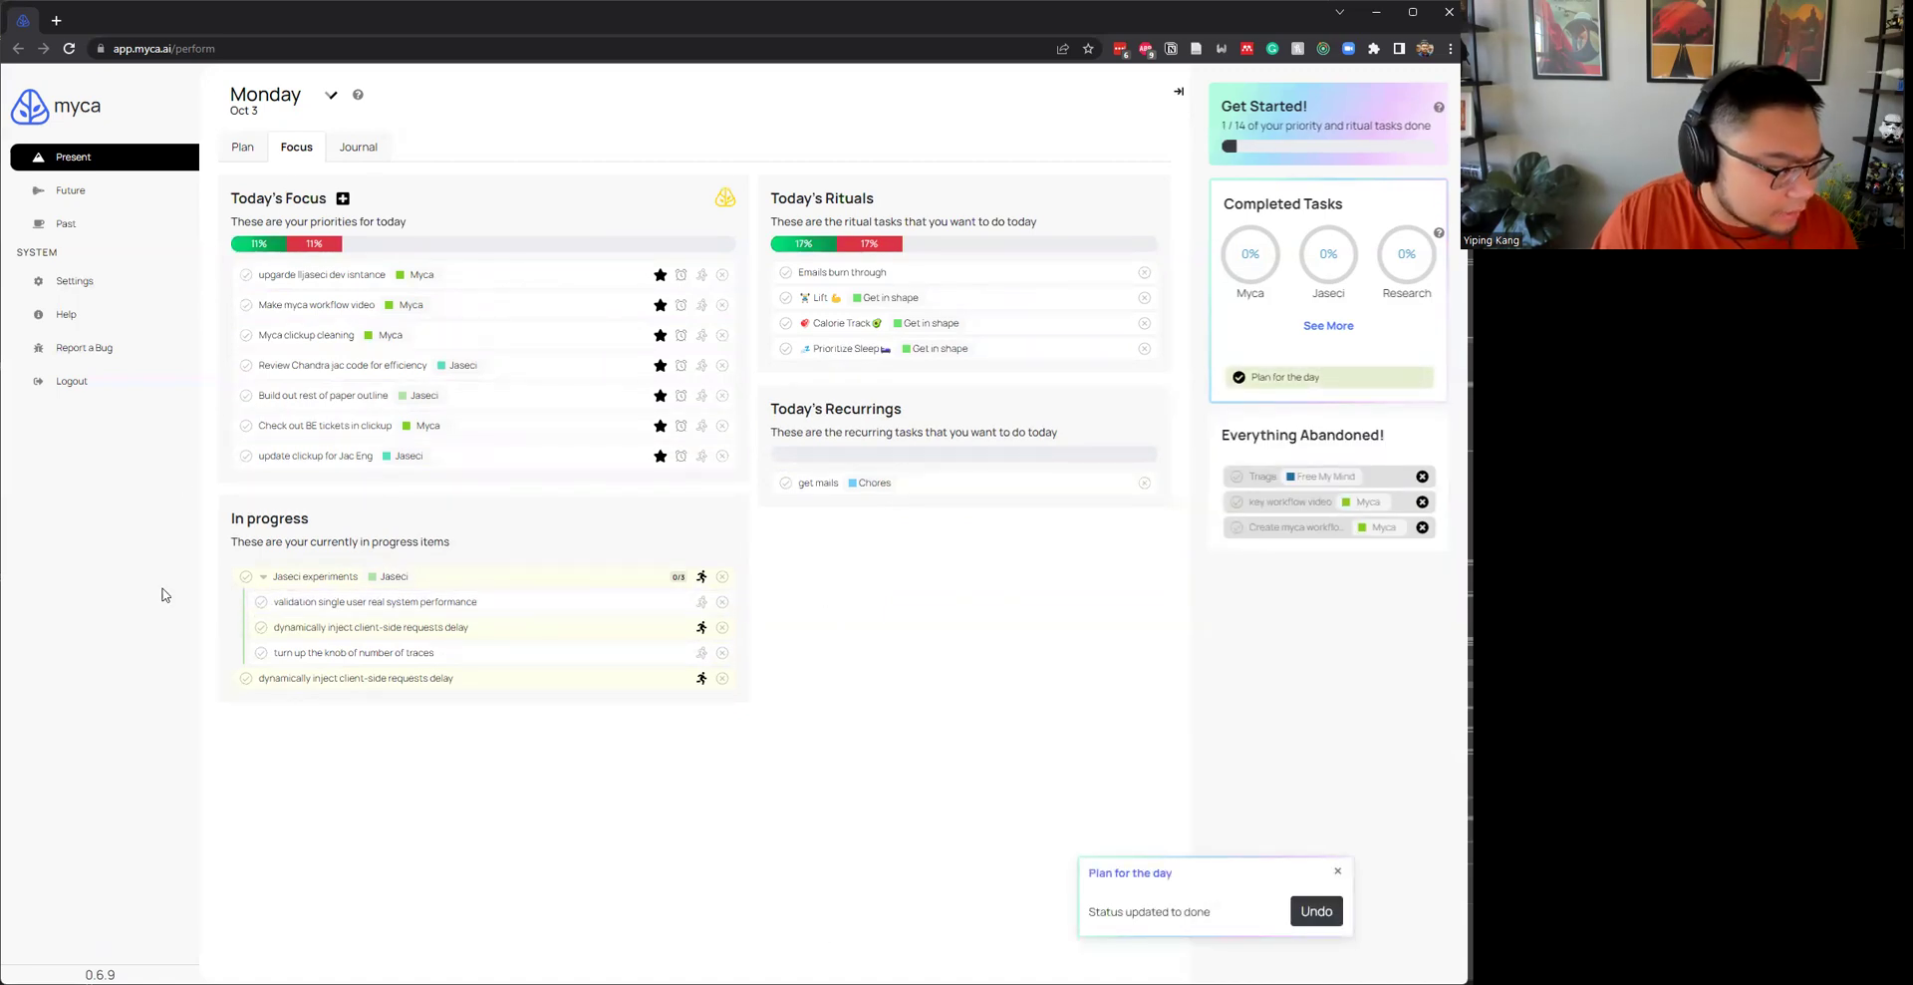
- Examine the in-progress "Jaseci experiments" subtasks, view that task on its own page and return to the day's focus view
left_click(263, 576)
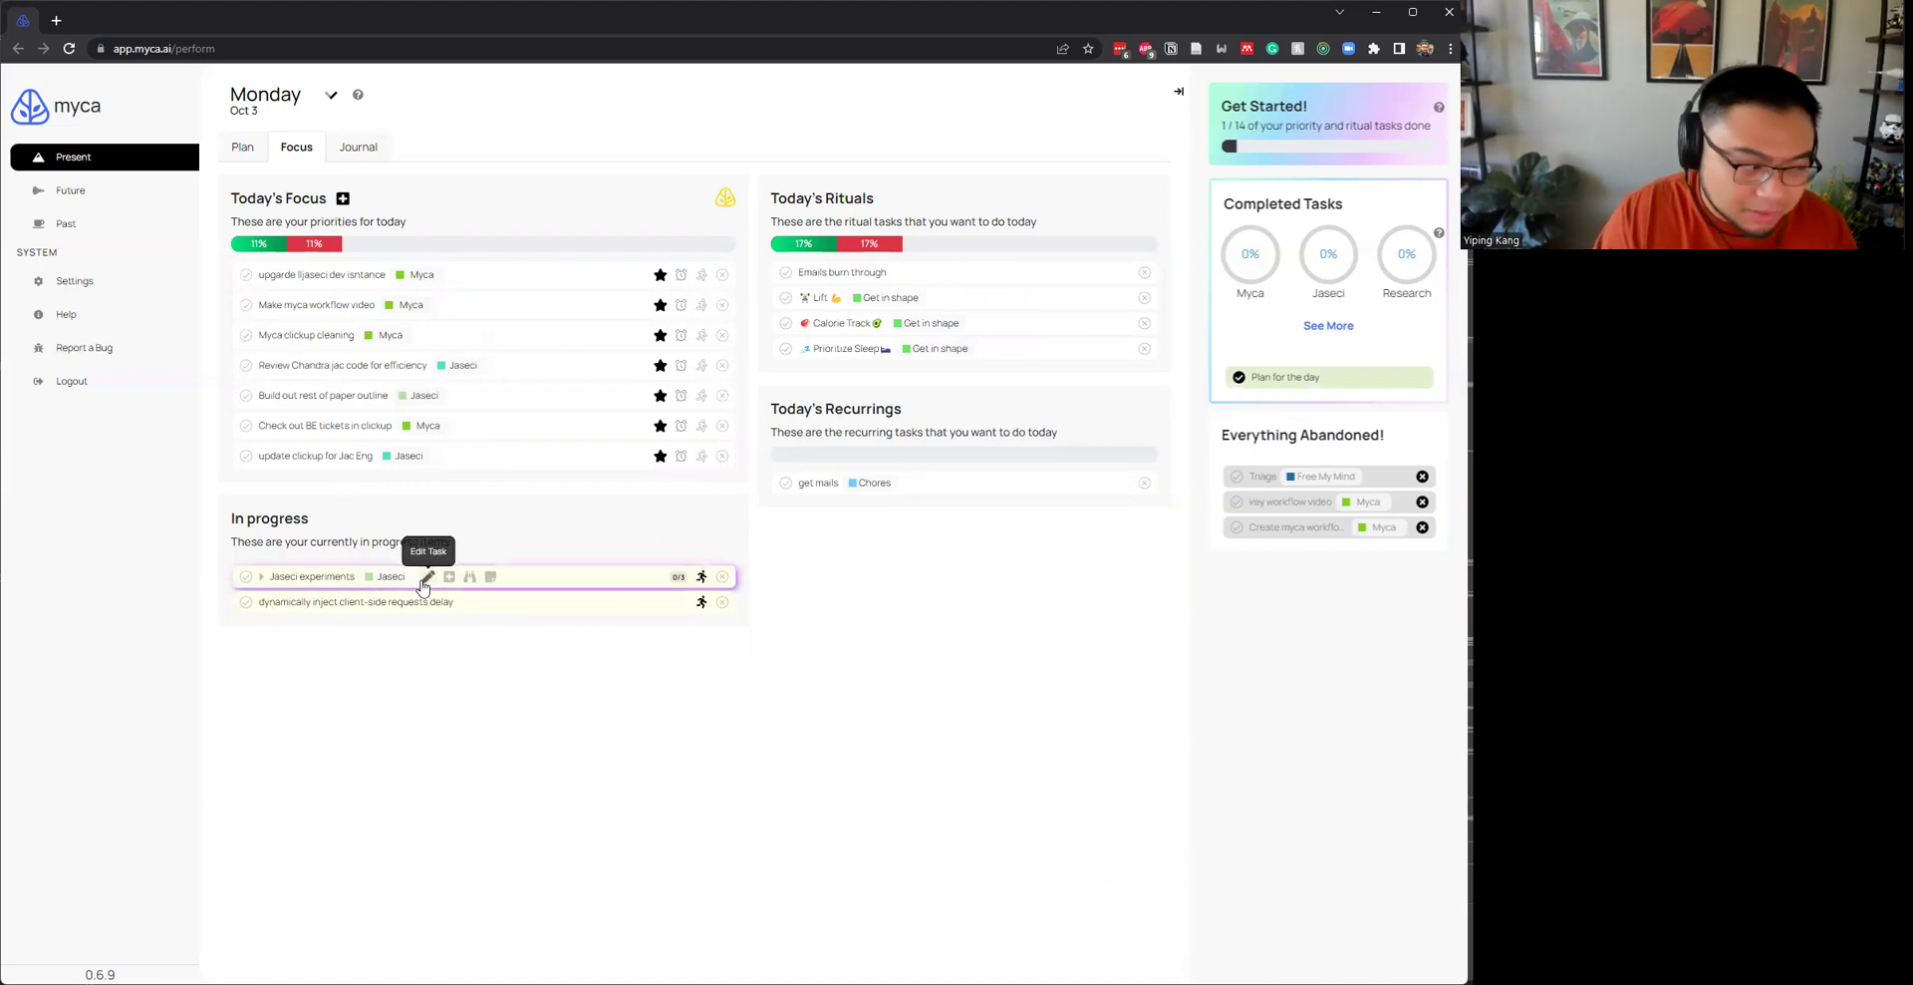
left_click(260, 578)
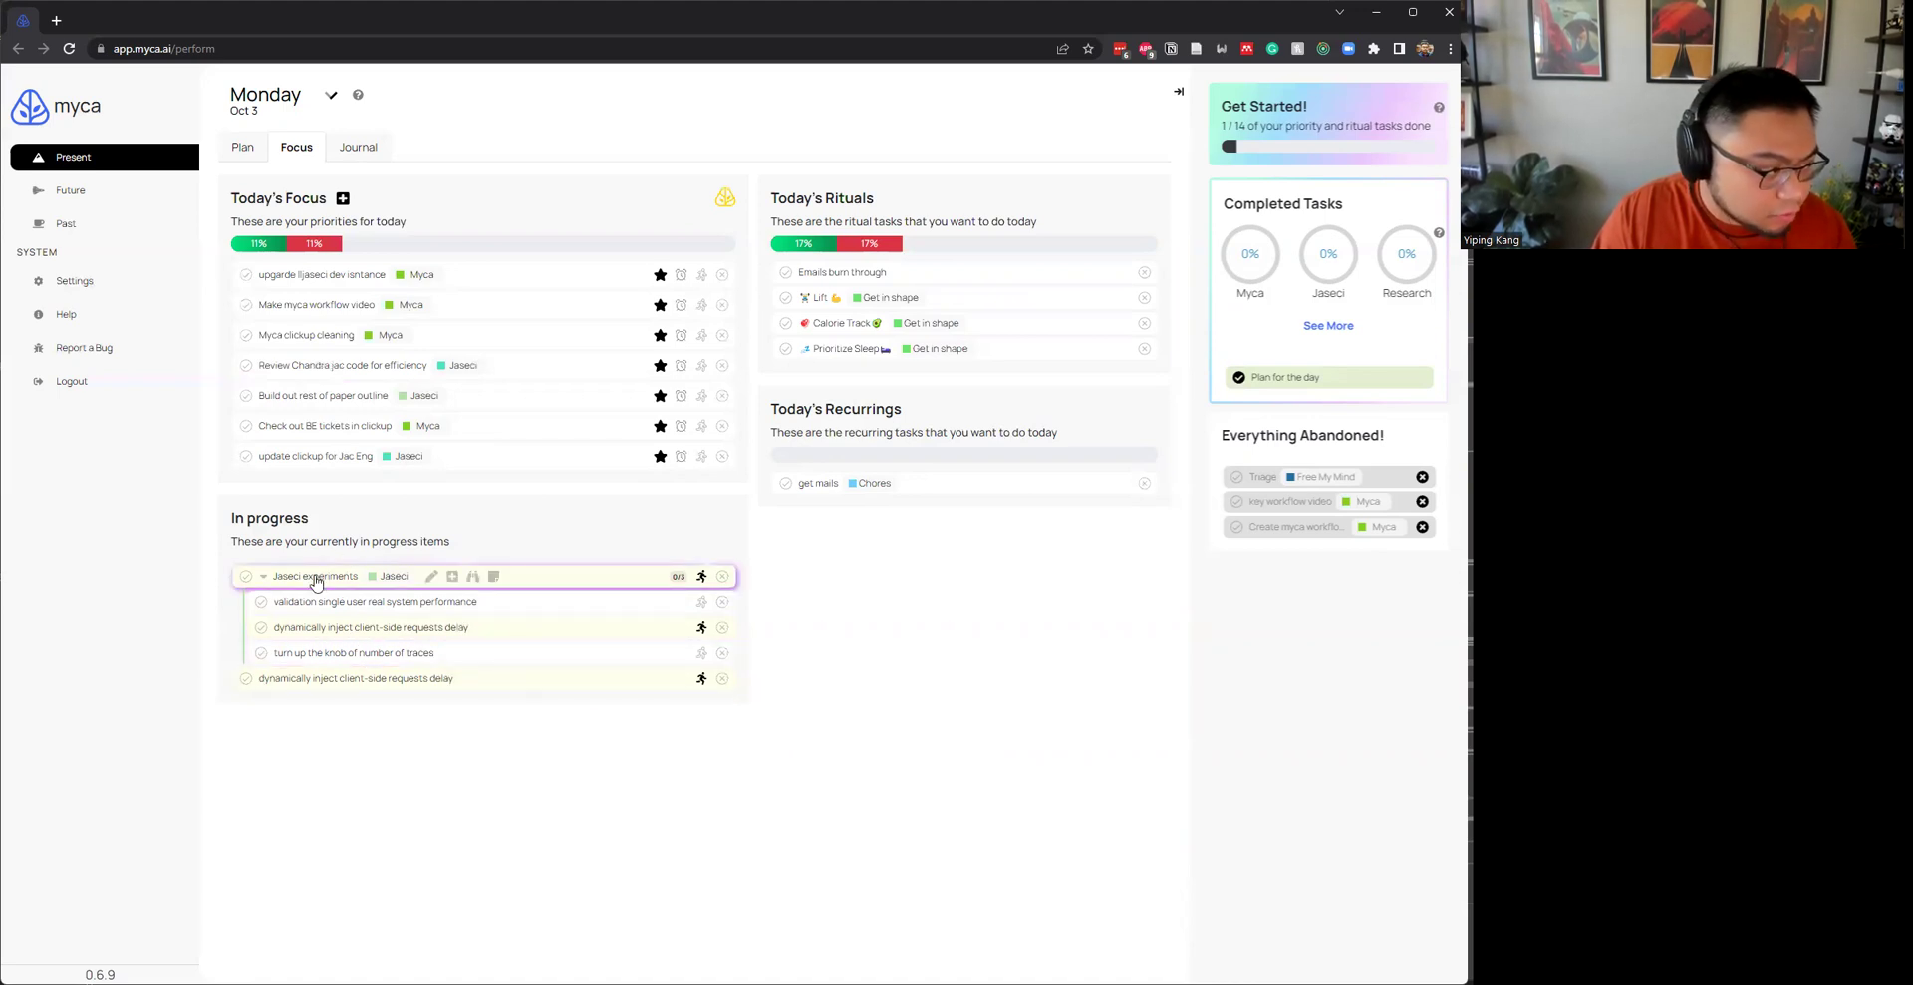
left_click(474, 578)
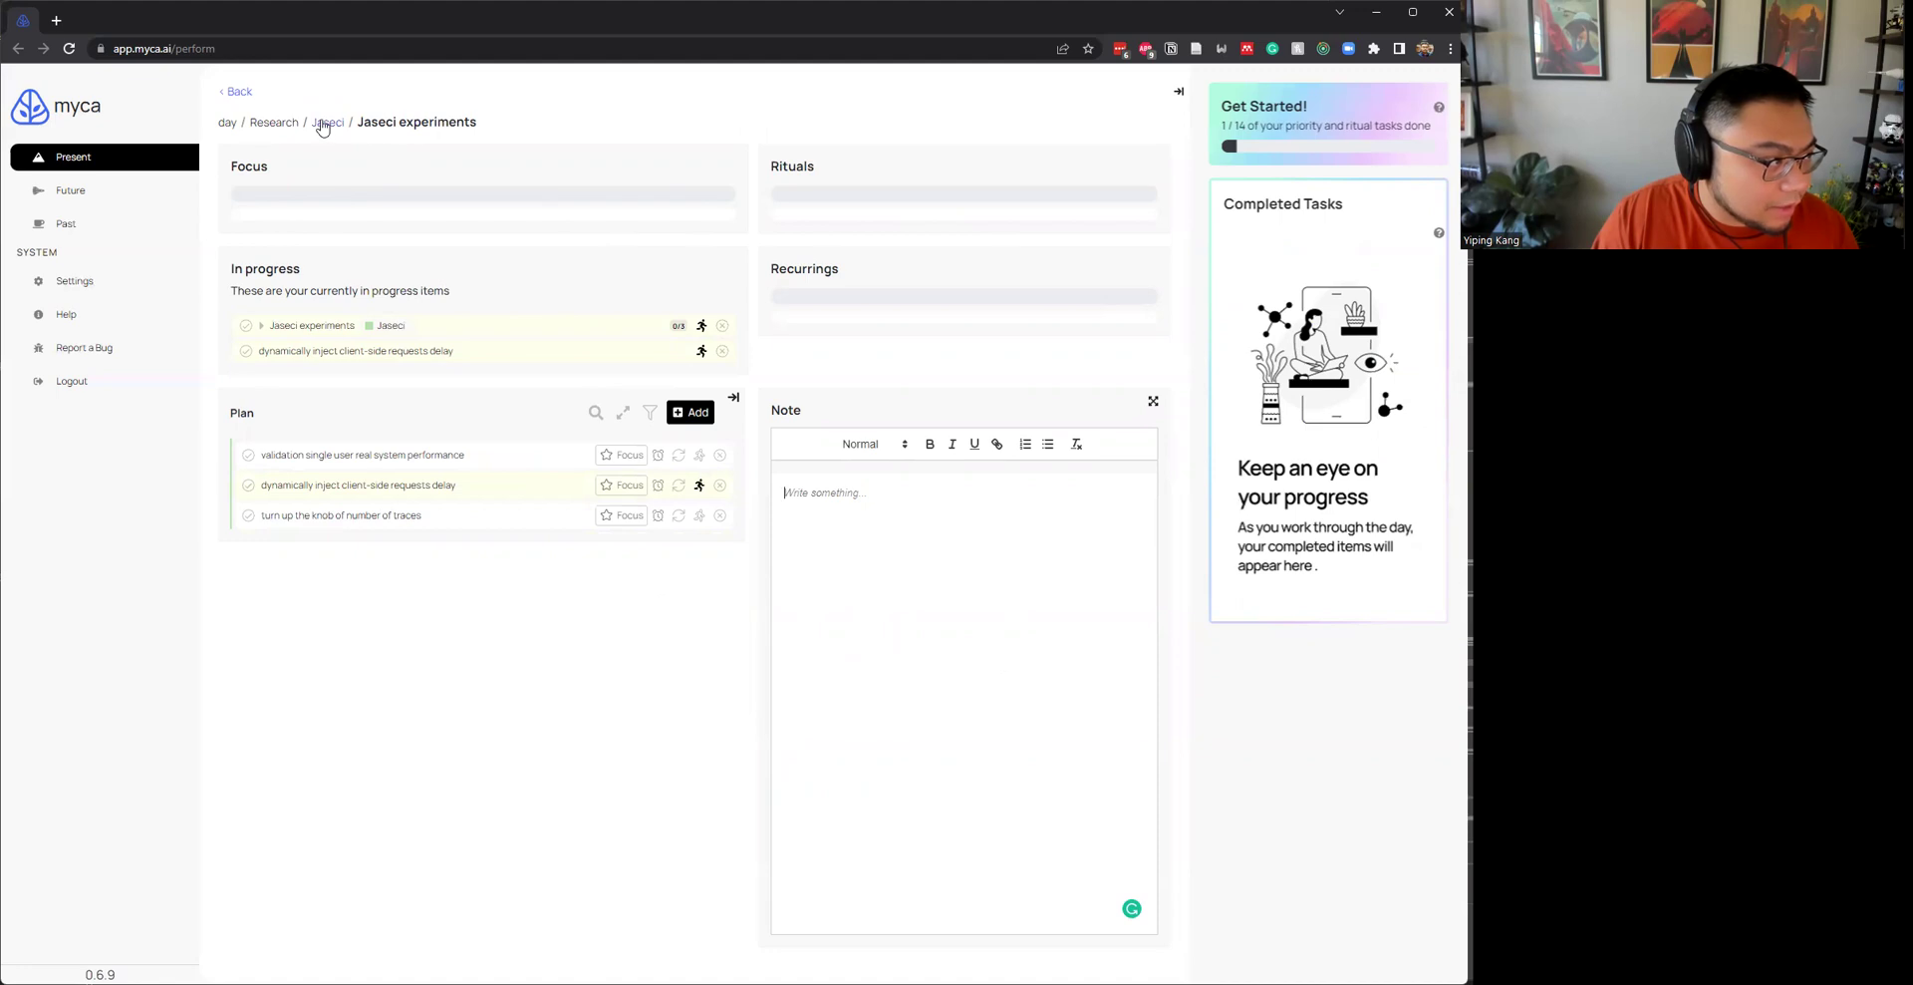
left_click(237, 91)
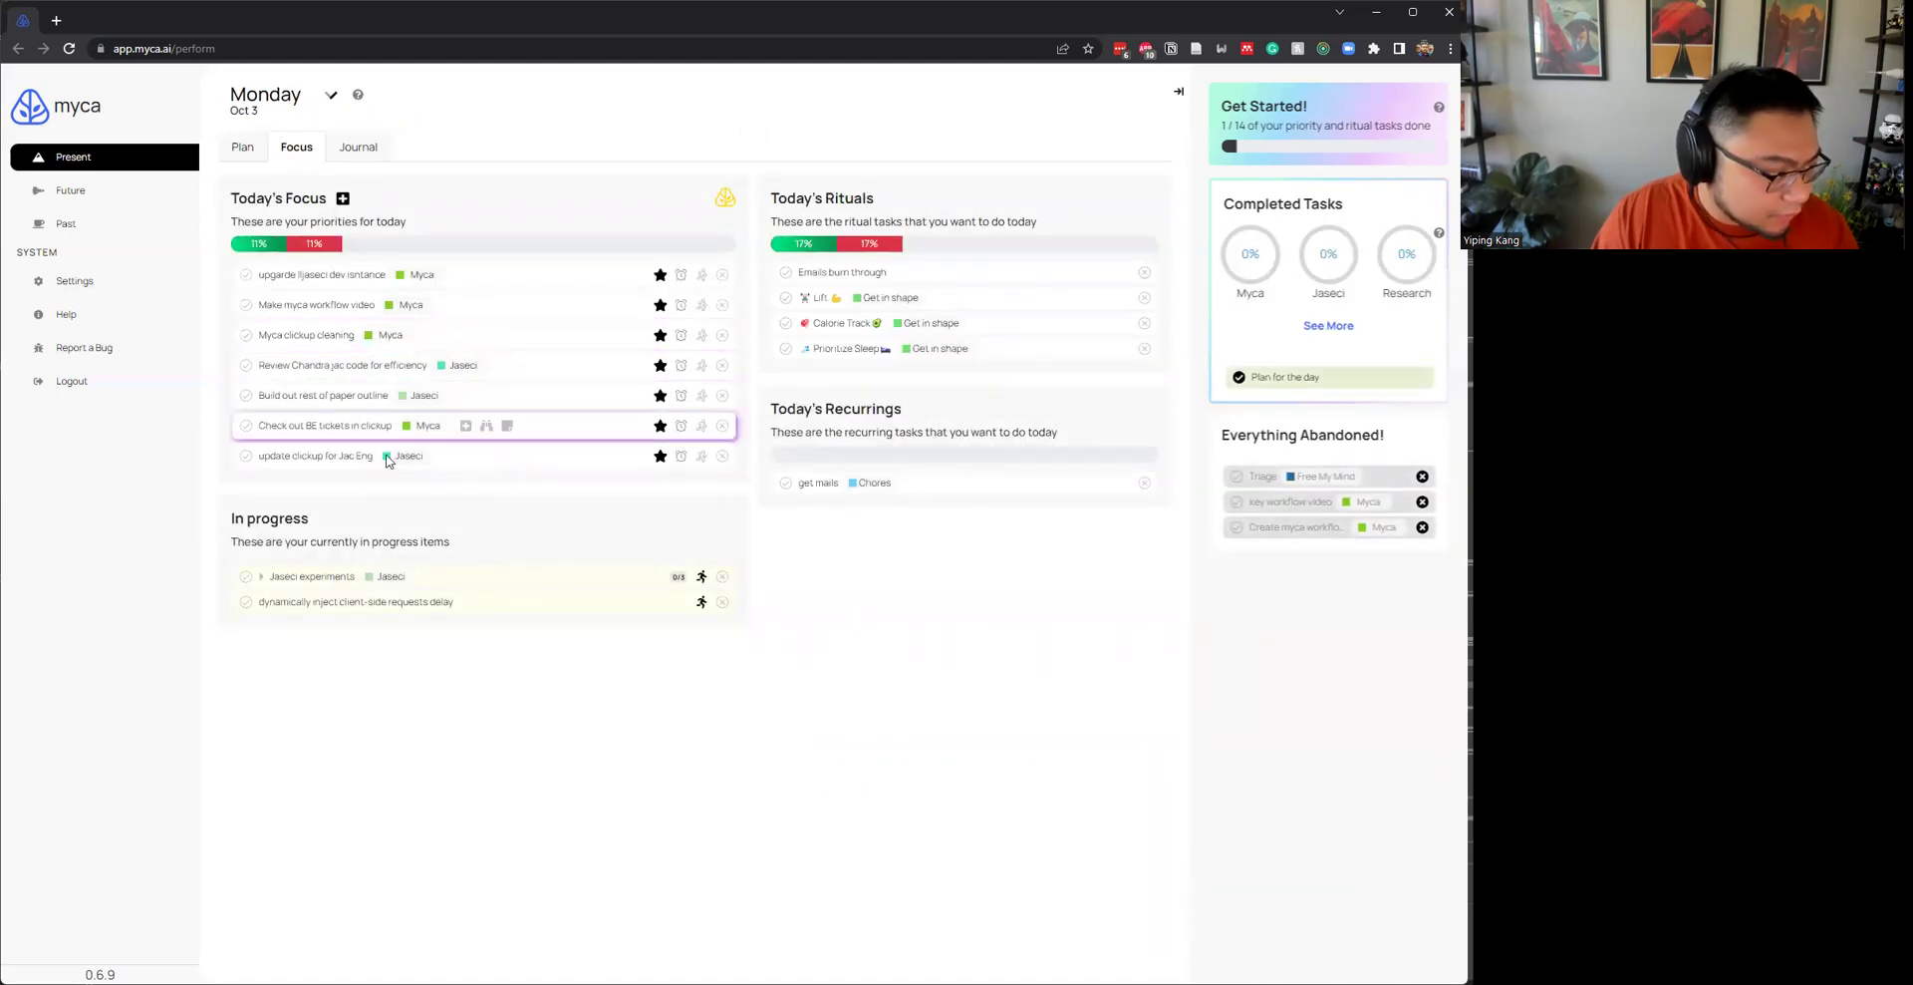
- Mark the three subtasks of the in-progress "Jaseci experiments" task as done, along with the parent task itself
left_click(262, 578)
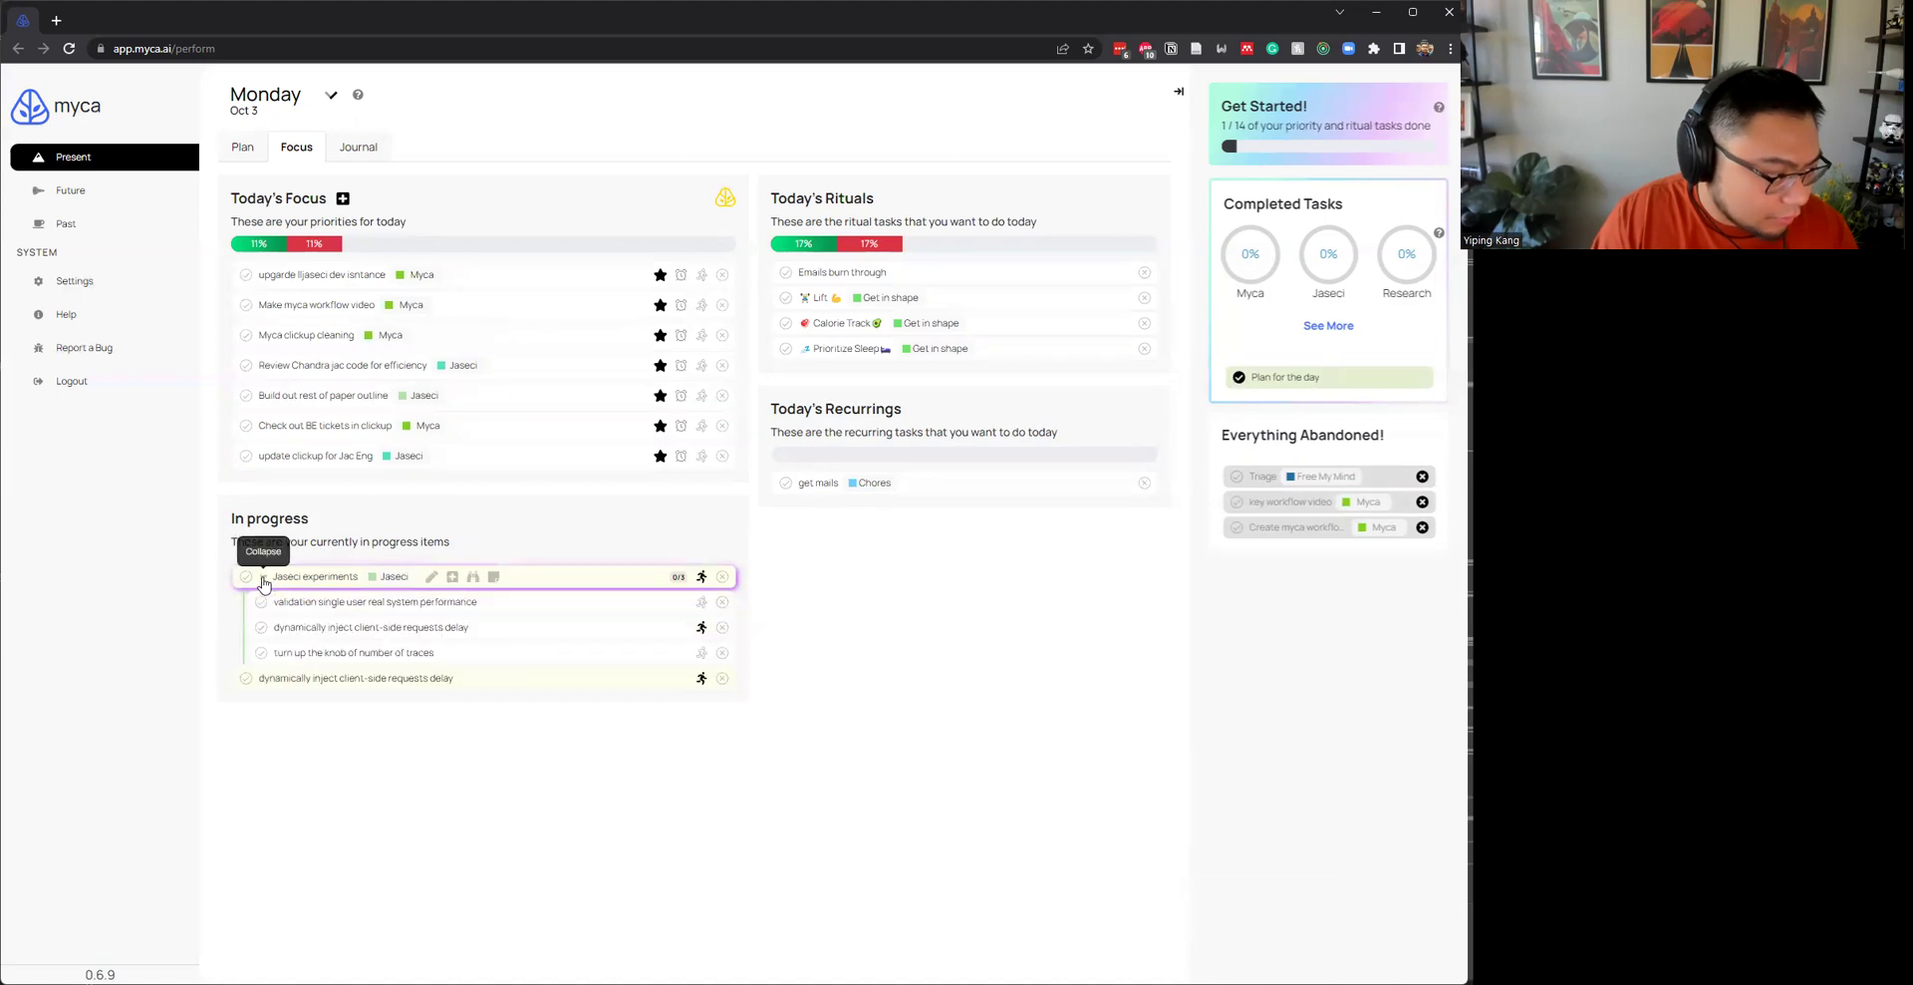
left_click(247, 678)
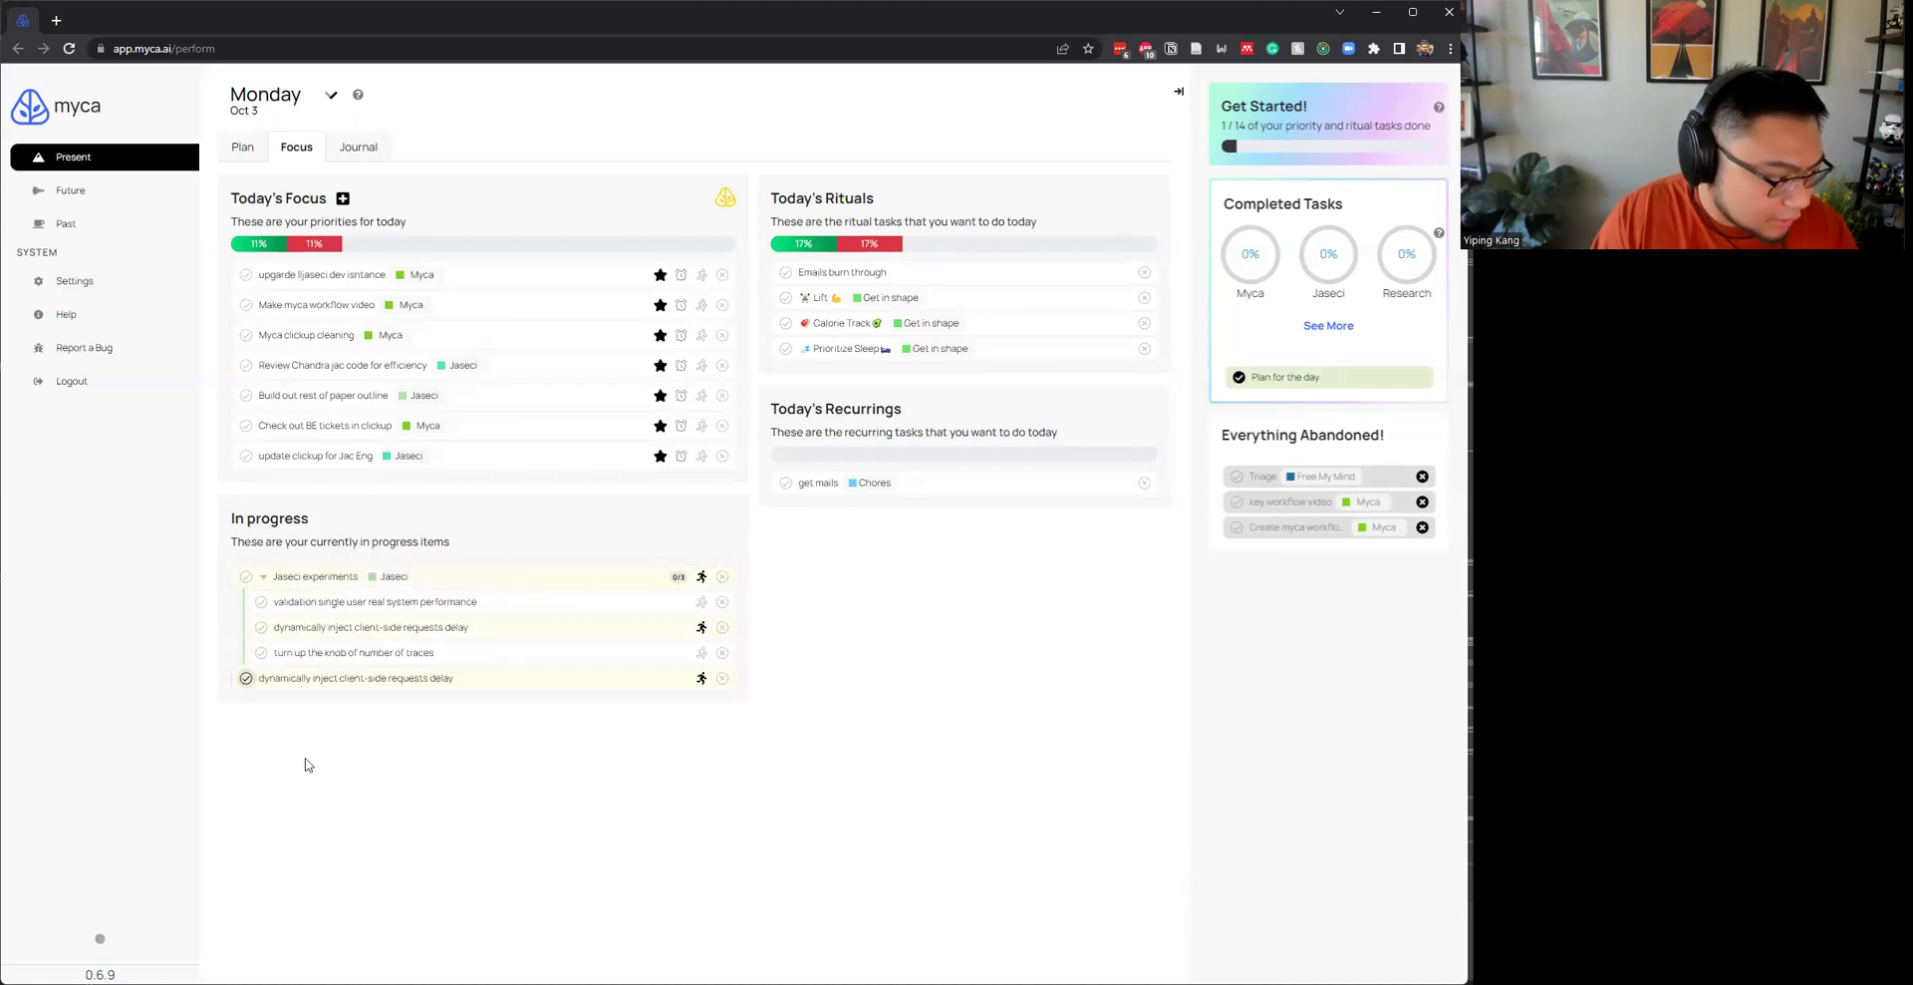
left_click(261, 603)
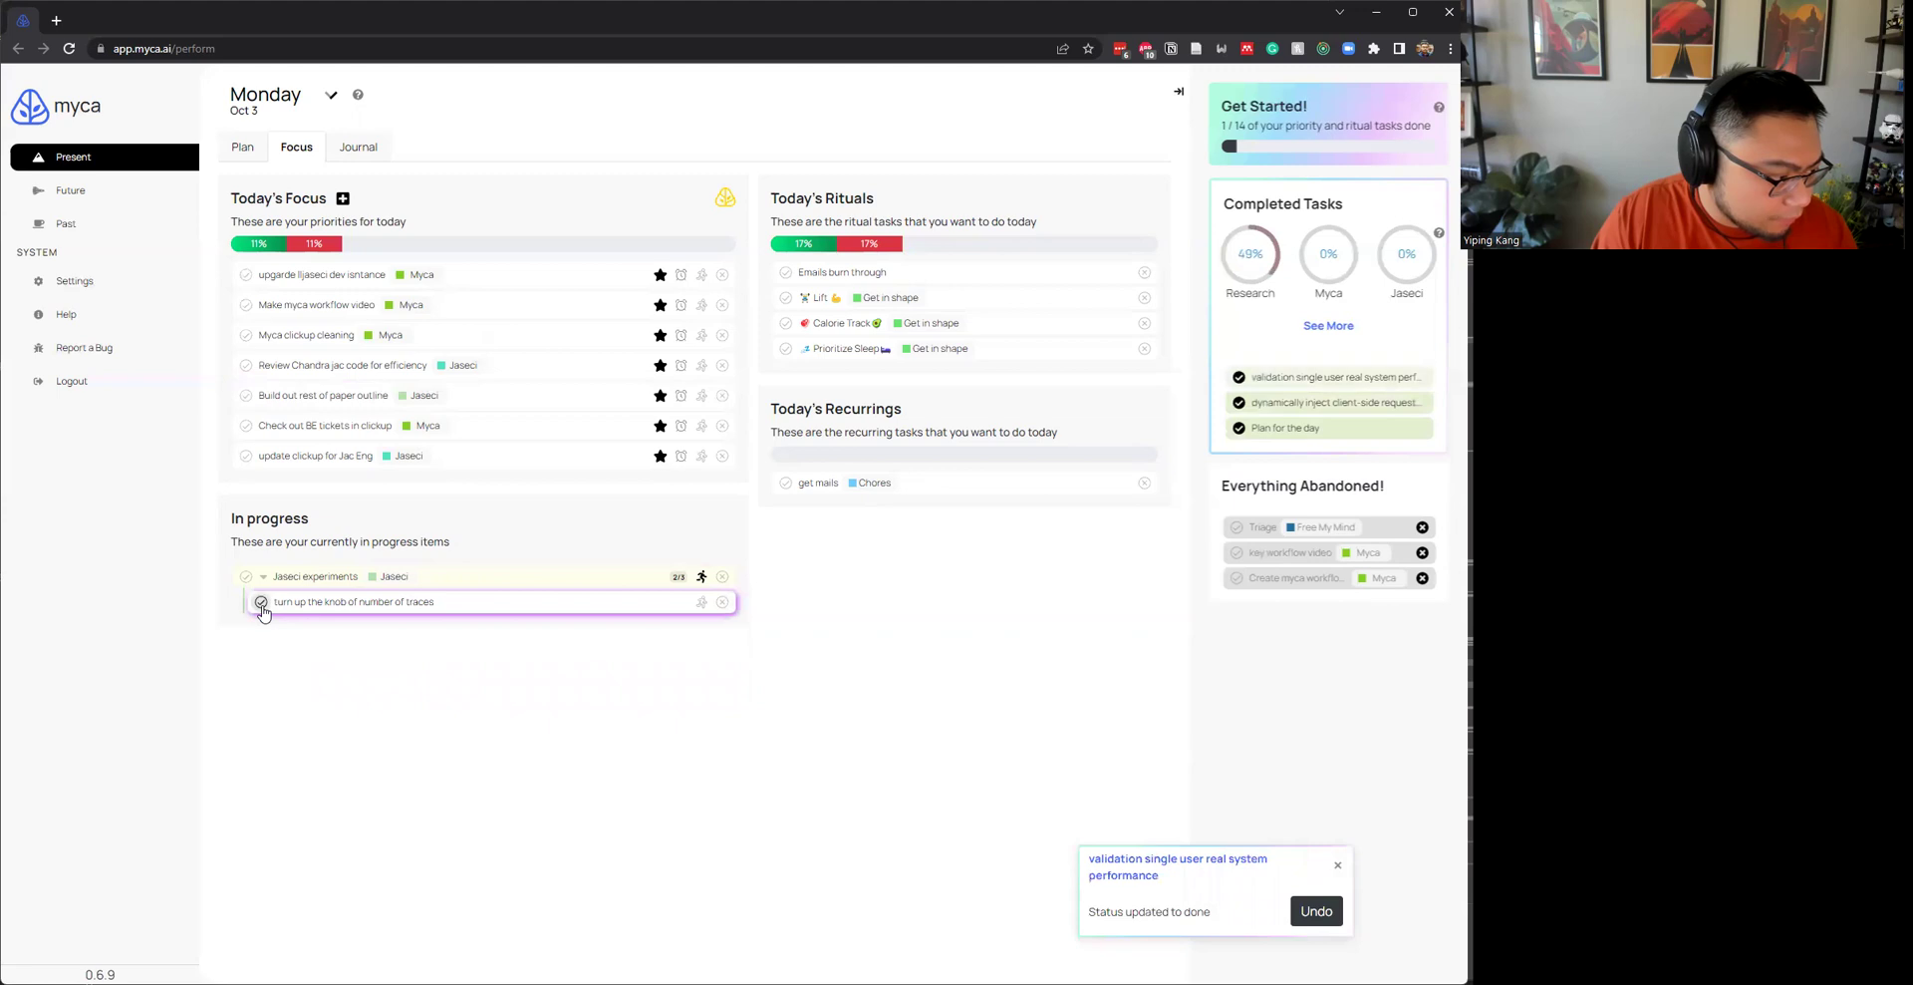
left_click(261, 603)
left_click(245, 576)
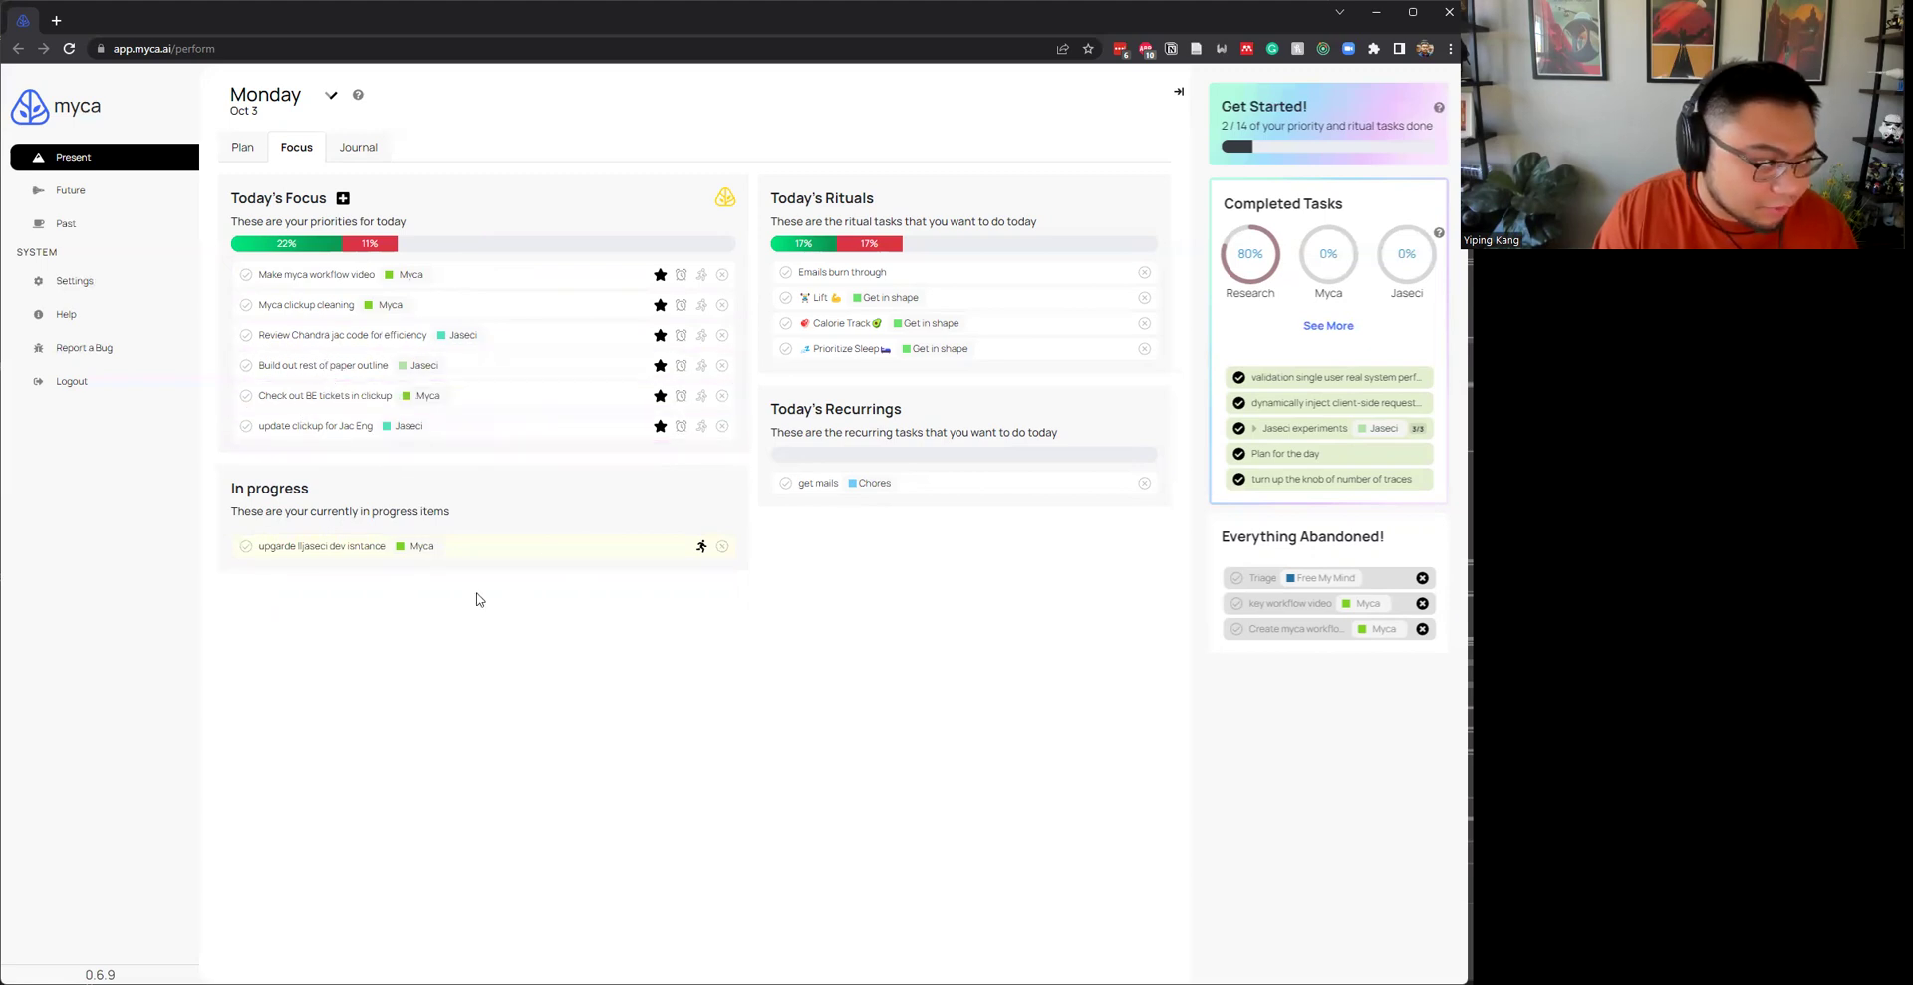
- Mark the in-progress lljaseci dev instance upgrade and the focus task "Make myca workflow video" as done
left_click(249, 551)
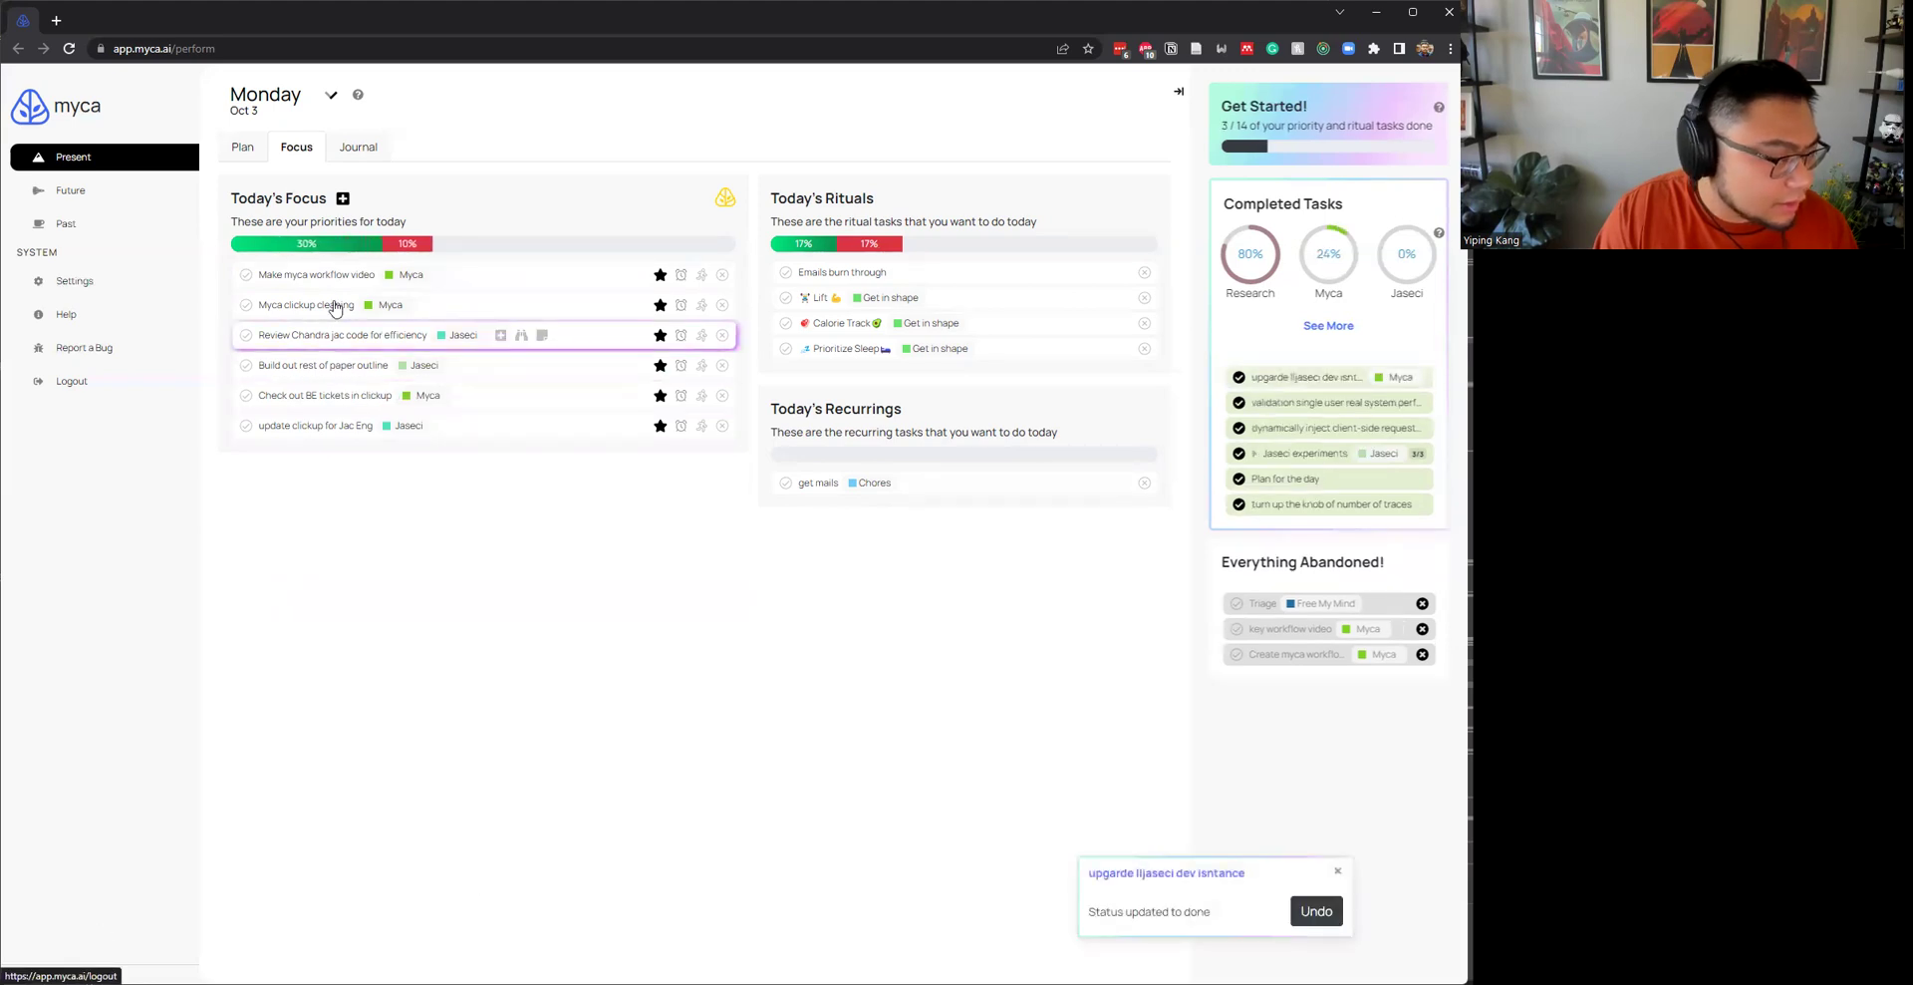
left_click(246, 274)
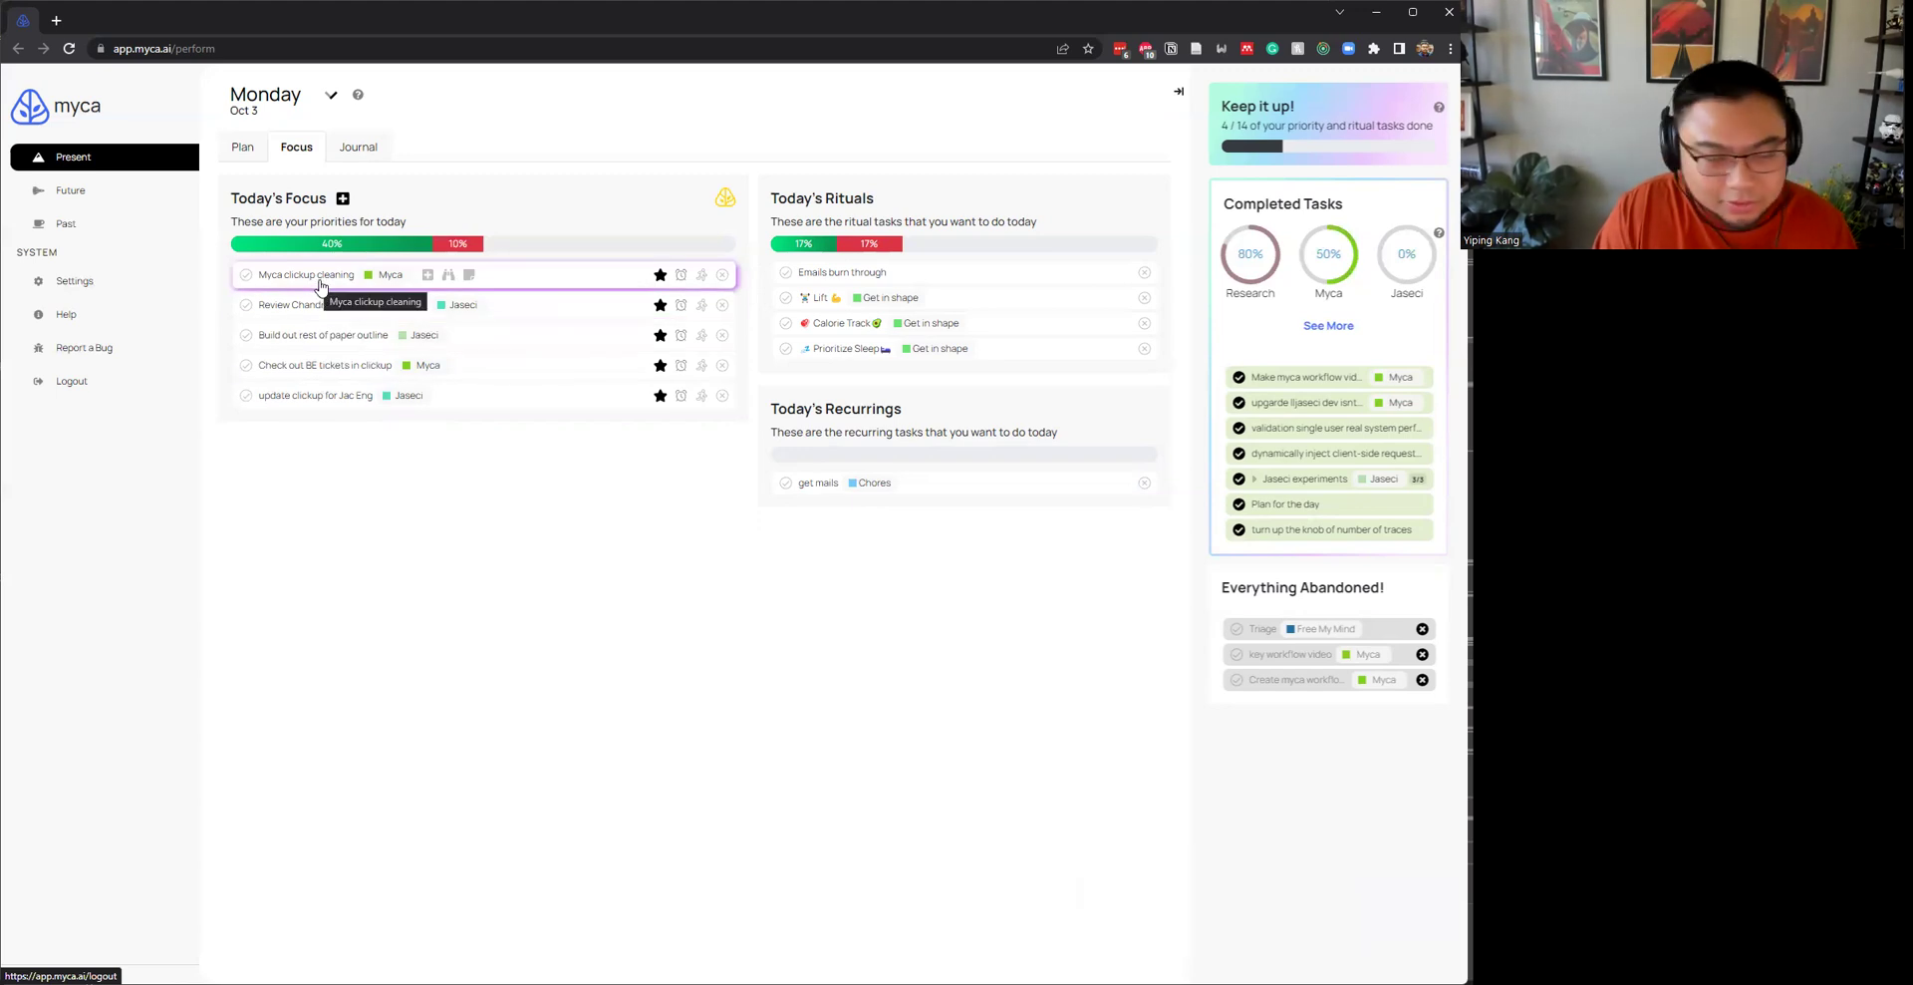
- Snooze "Myca clickup cleaning", snooze "Build out rest of paper outline" until tomorrow, and remove "update clickup for Jac Eng" from today's focus
left_click(682, 276)
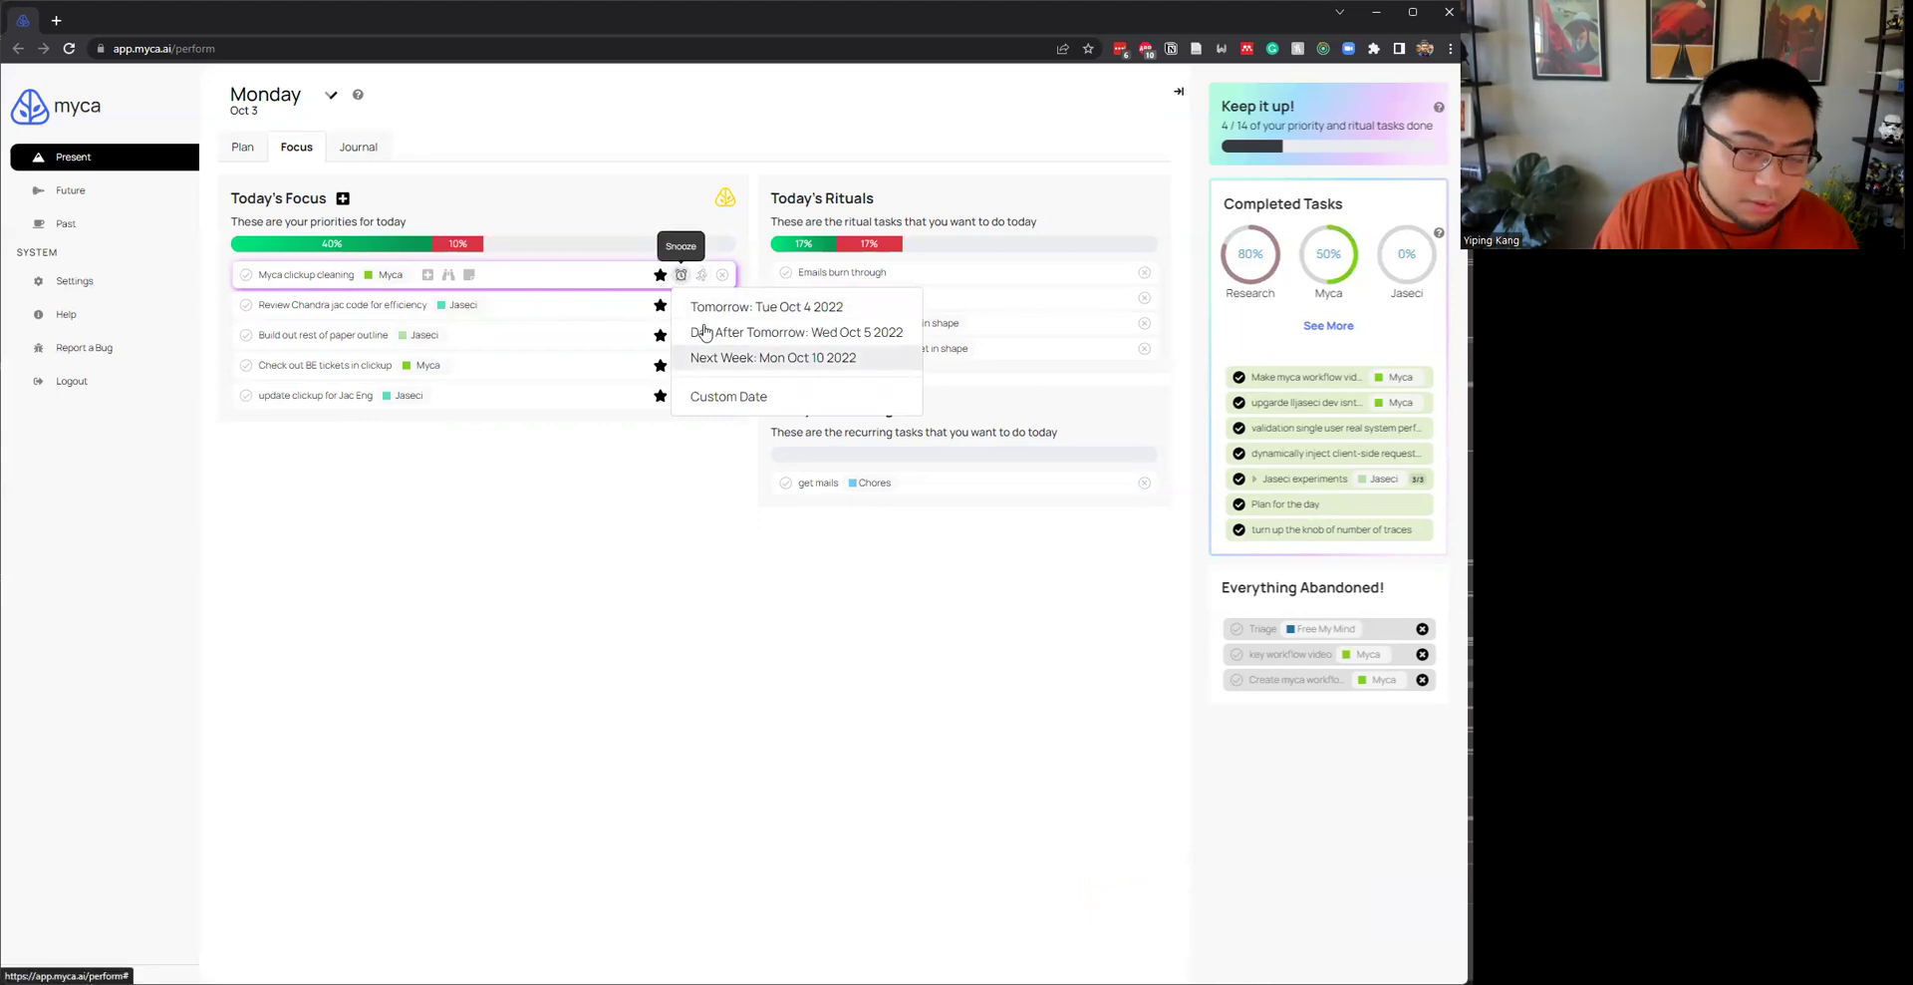
left_click(682, 275)
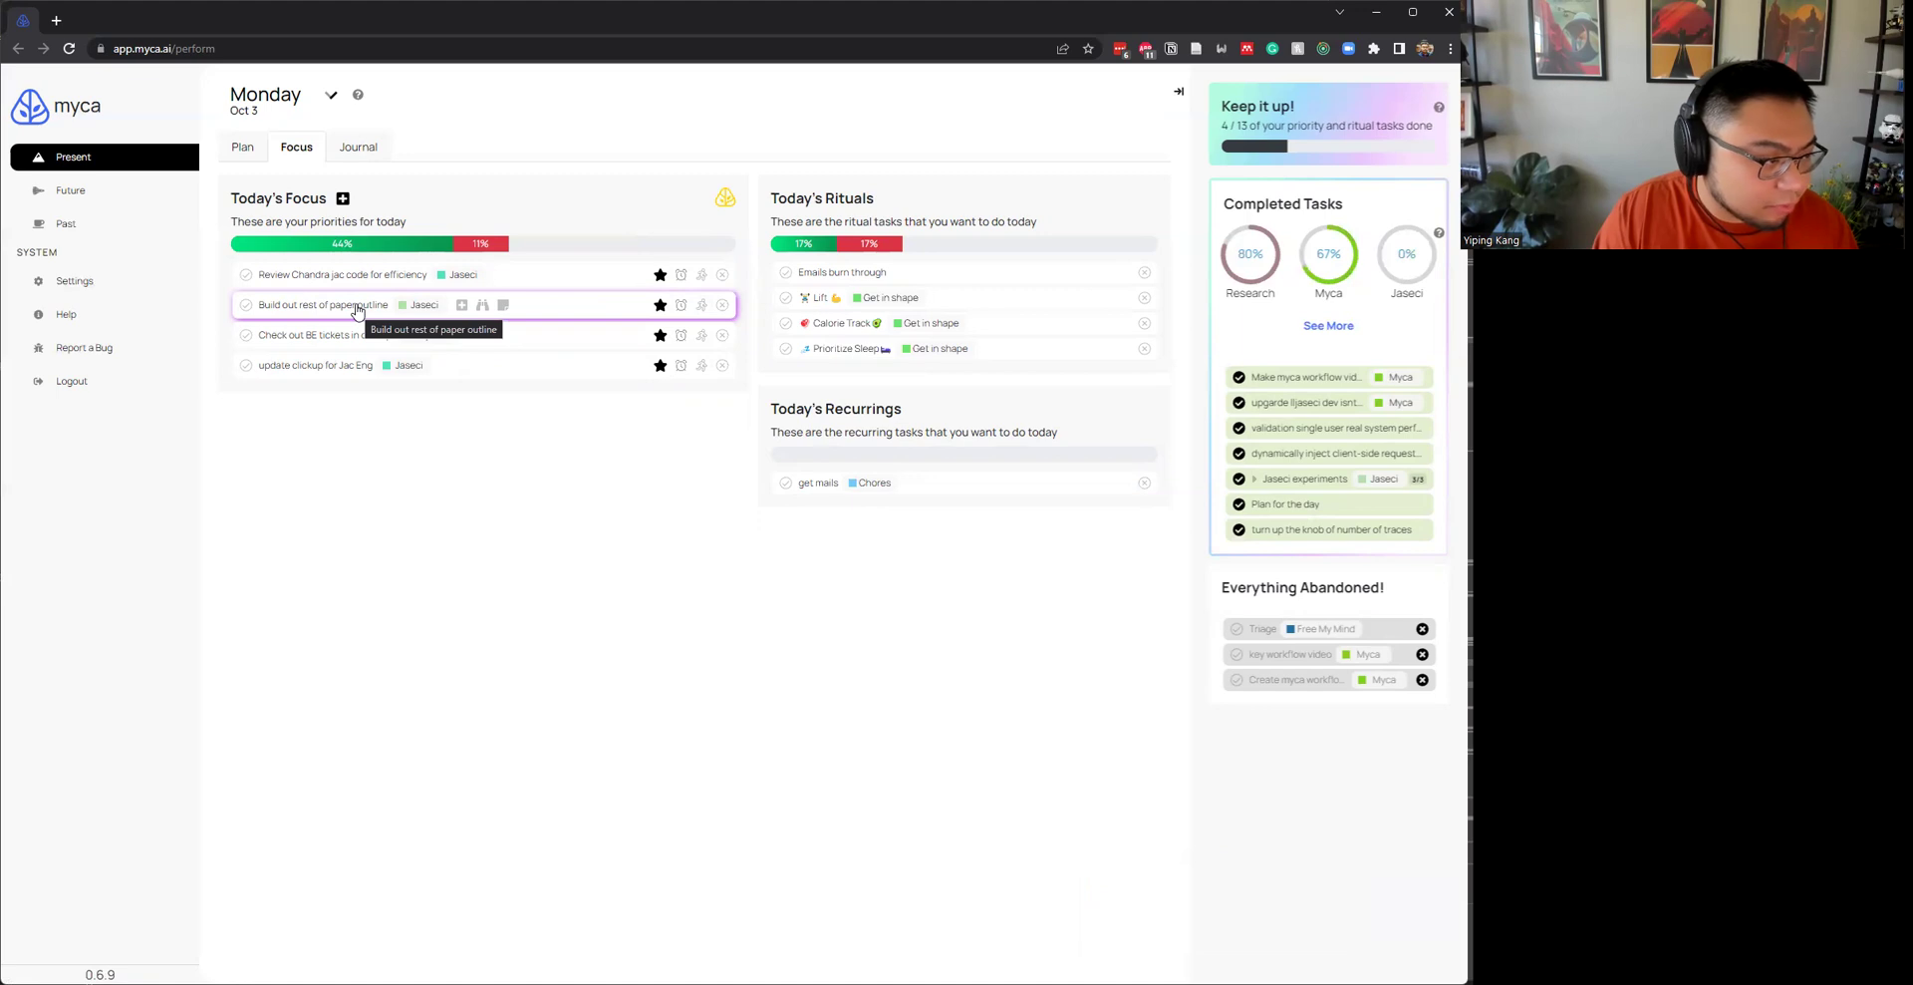
left_click(681, 305)
left_click(695, 335)
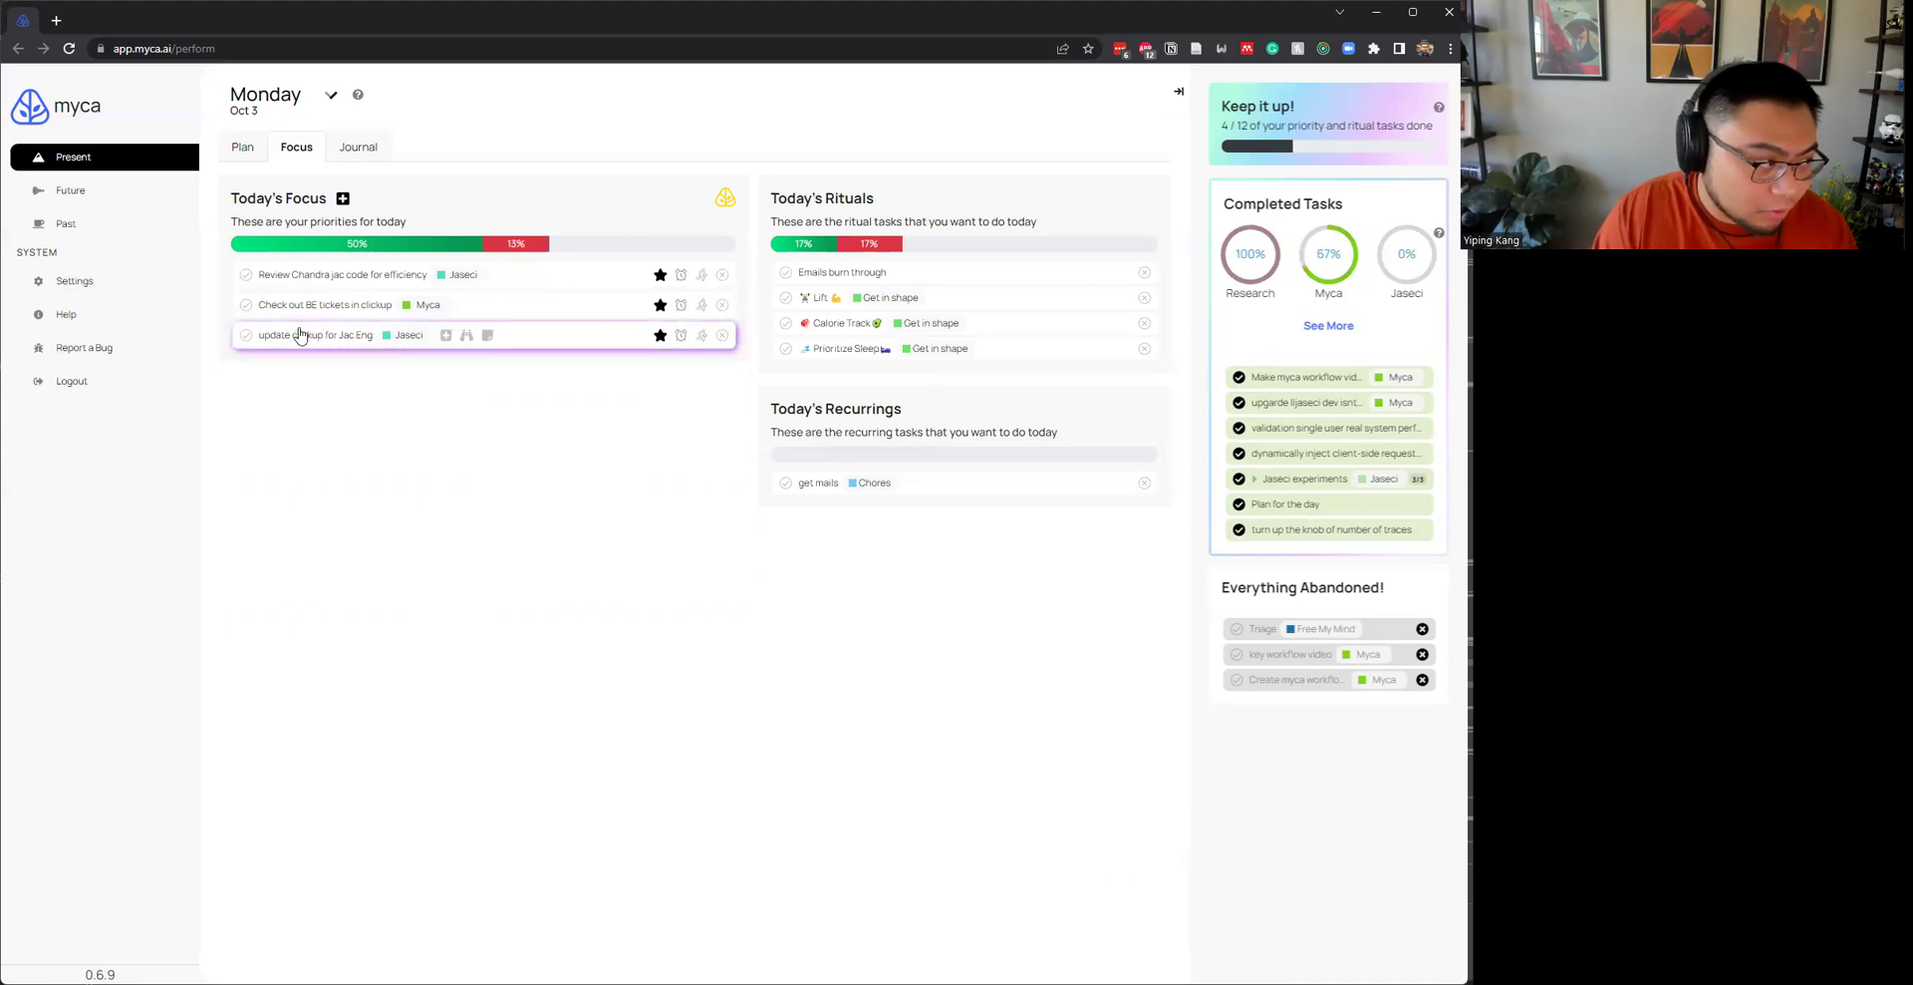
left_click(660, 336)
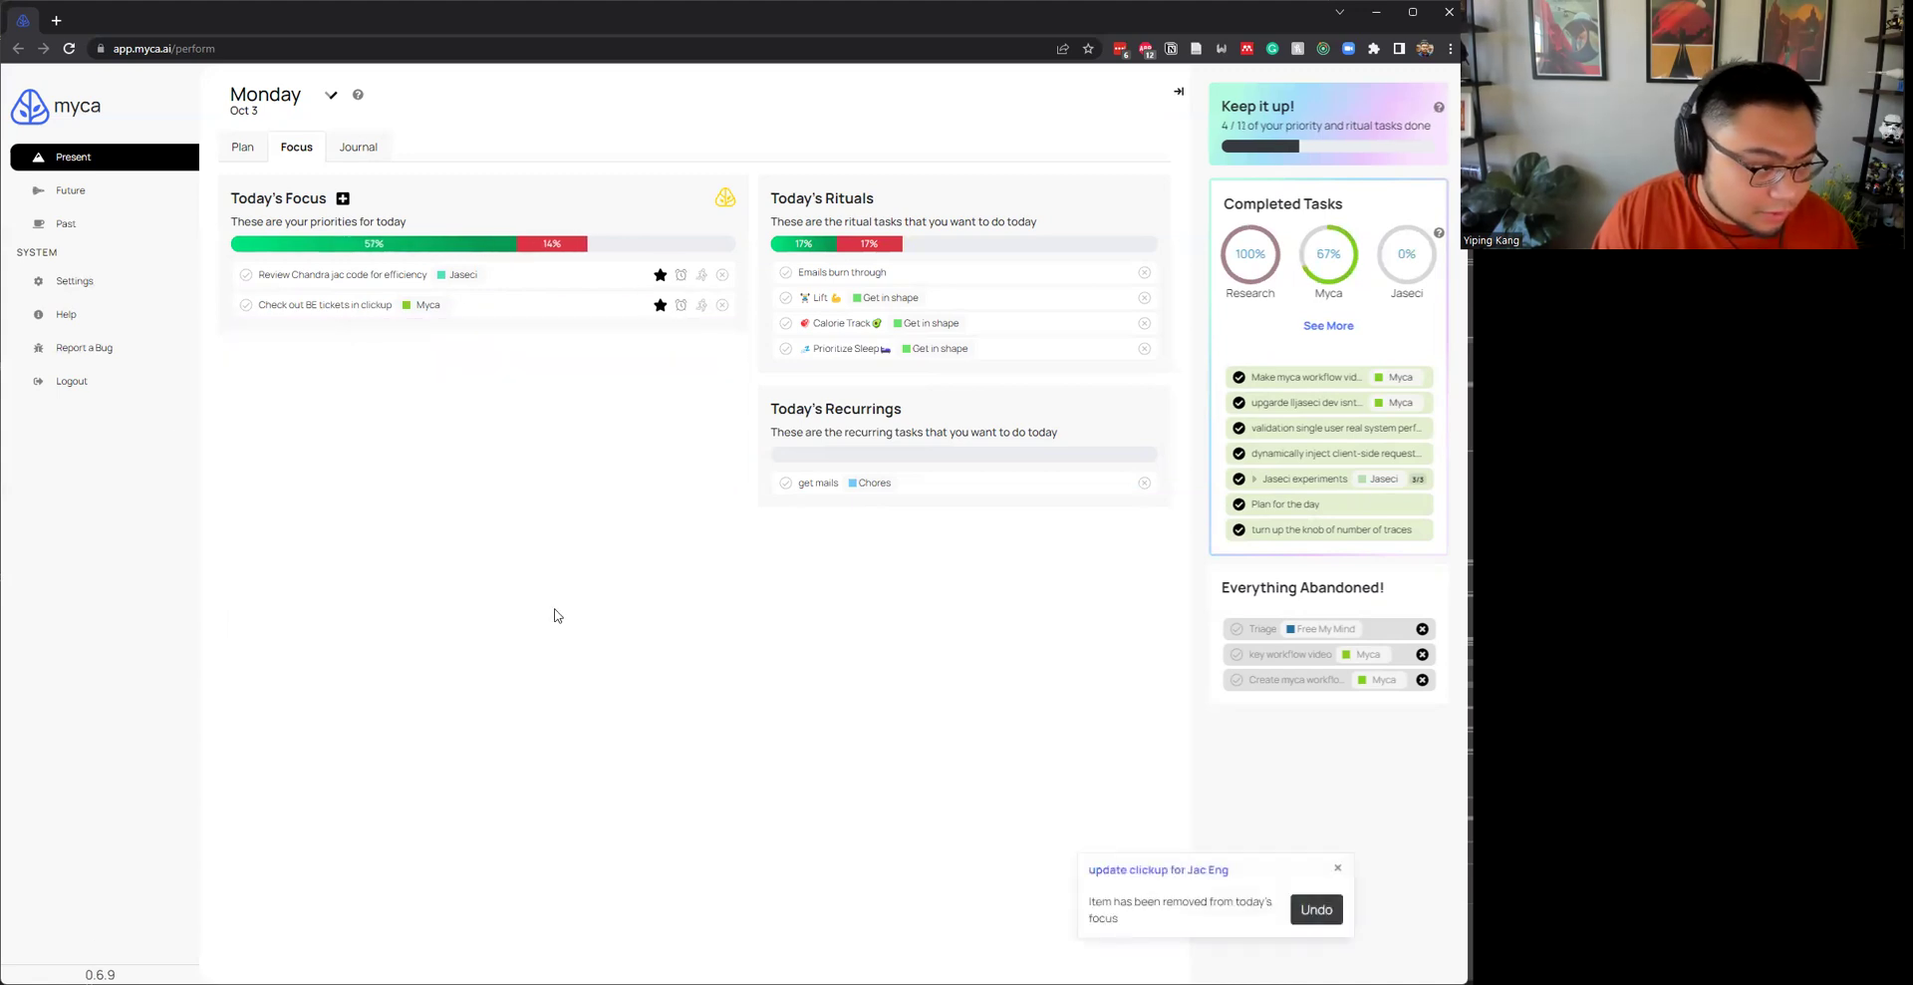